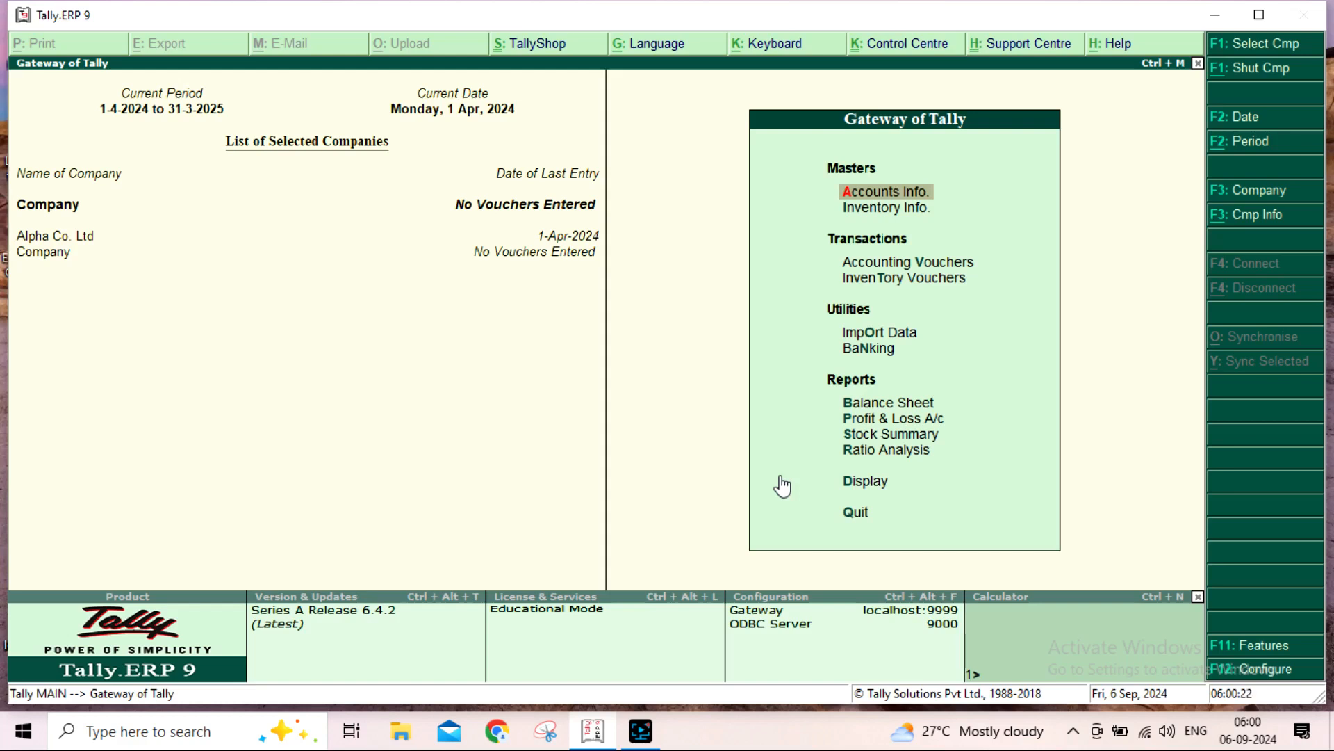
- Open the Inventory Features settings for the company named Company
{"action": "left_click", "coordinate": [1250, 643]}
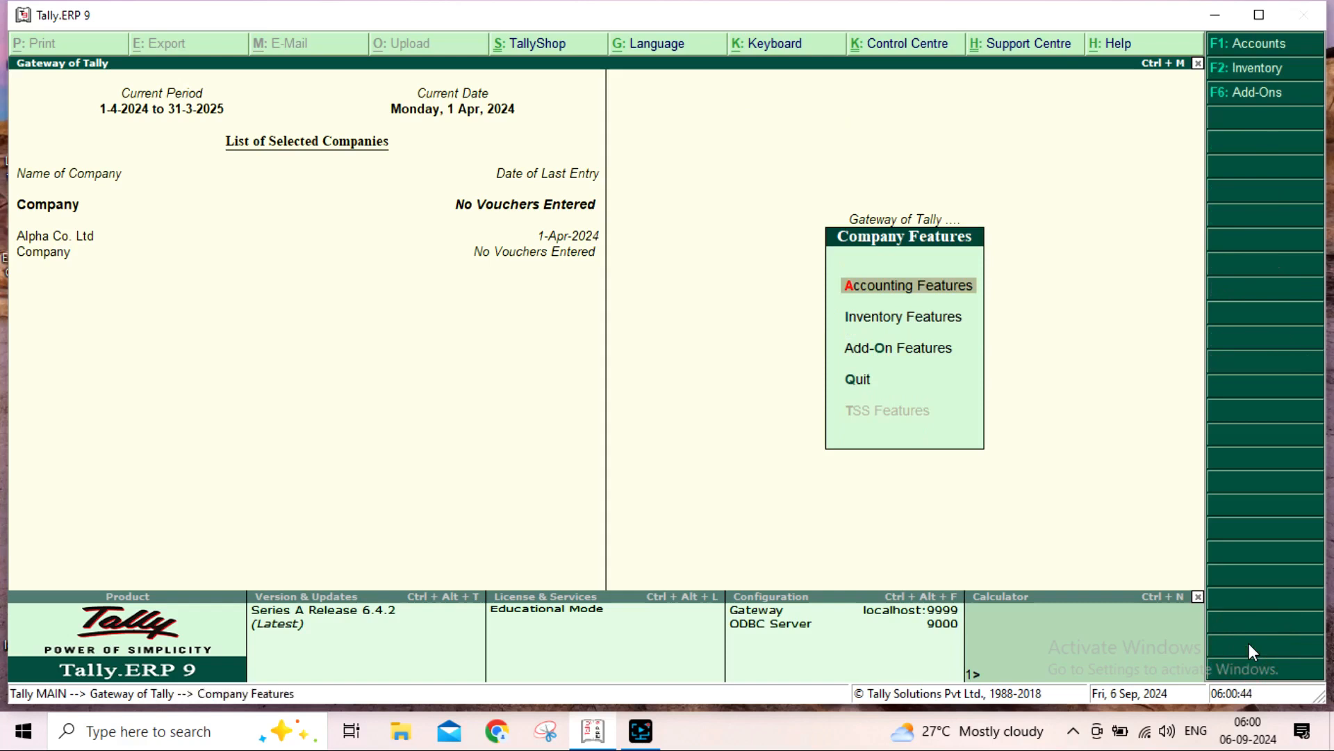
{"action": "key", "text": "Down"}
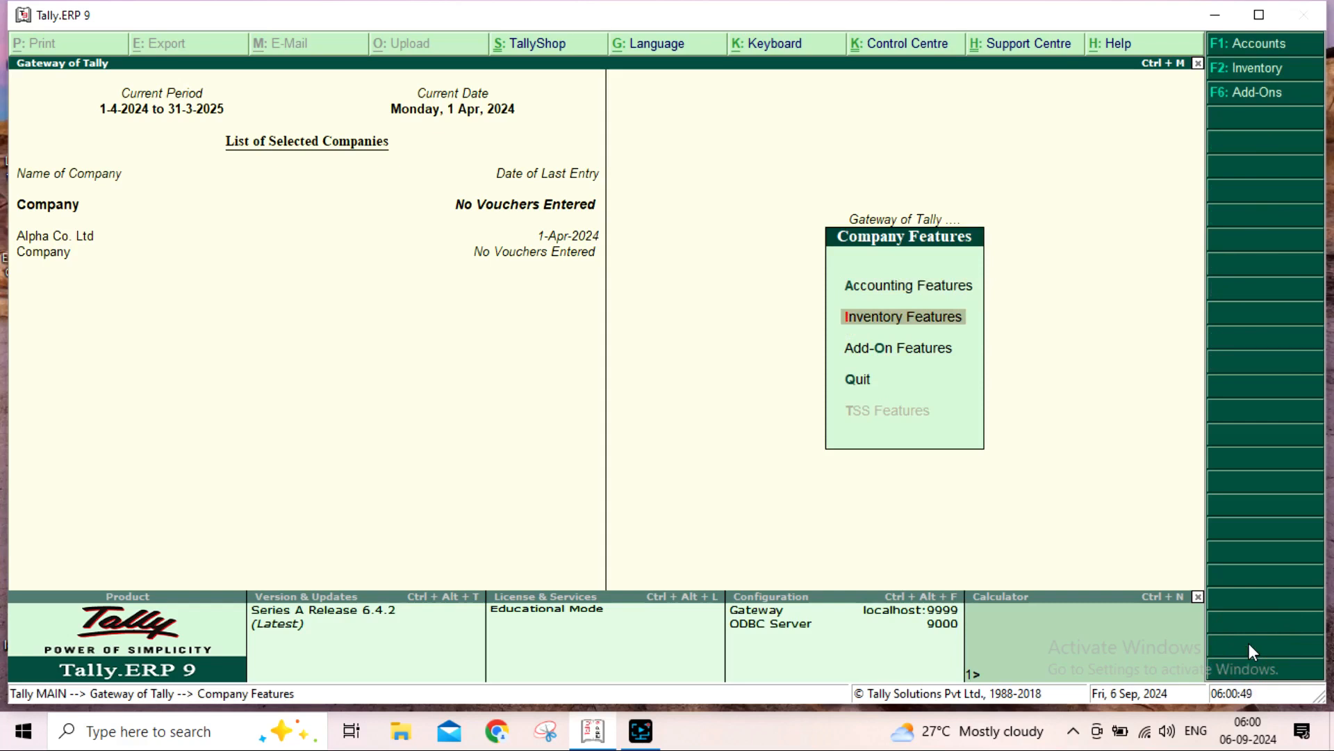
{"action": "key", "text": "Return"}
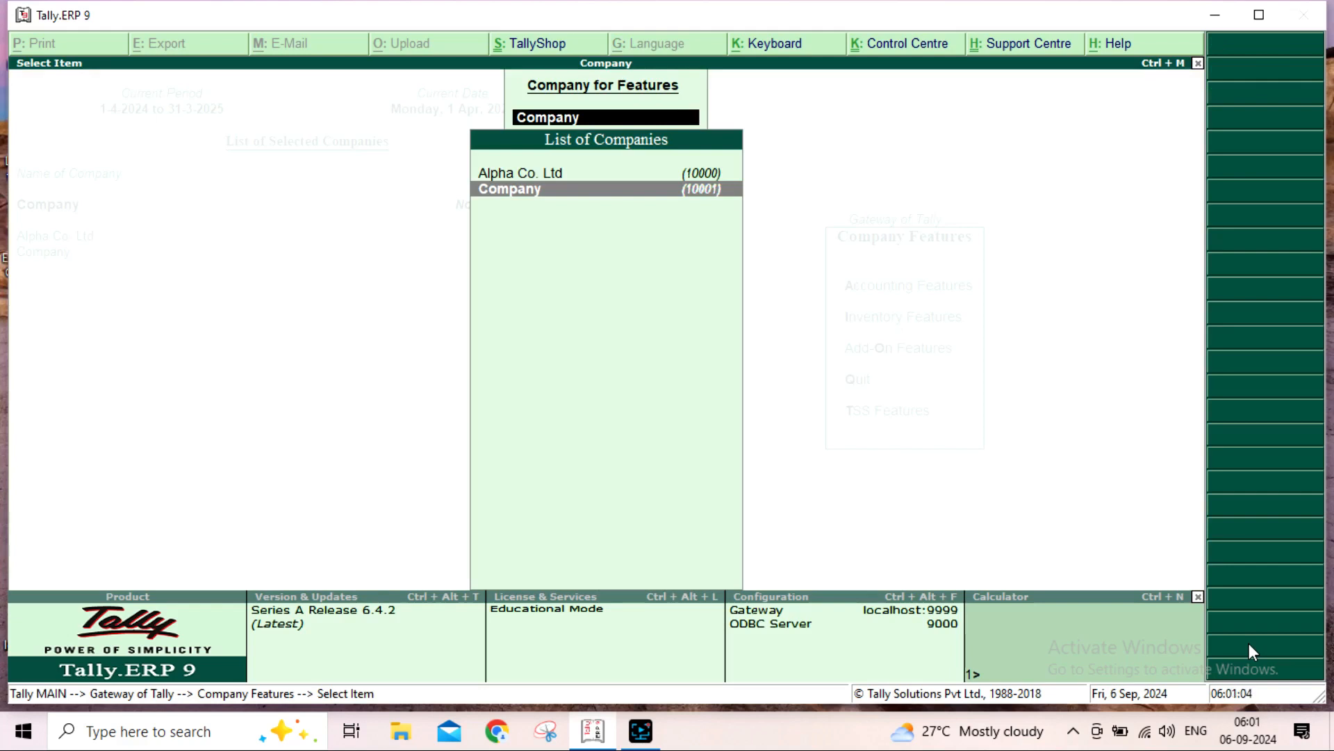
{"action": "key", "text": "Up"}
{"action": "key", "text": "Down"}
{"action": "key", "text": "Up"}
{"action": "key", "text": "Down"}
{"action": "key", "text": "Up"}
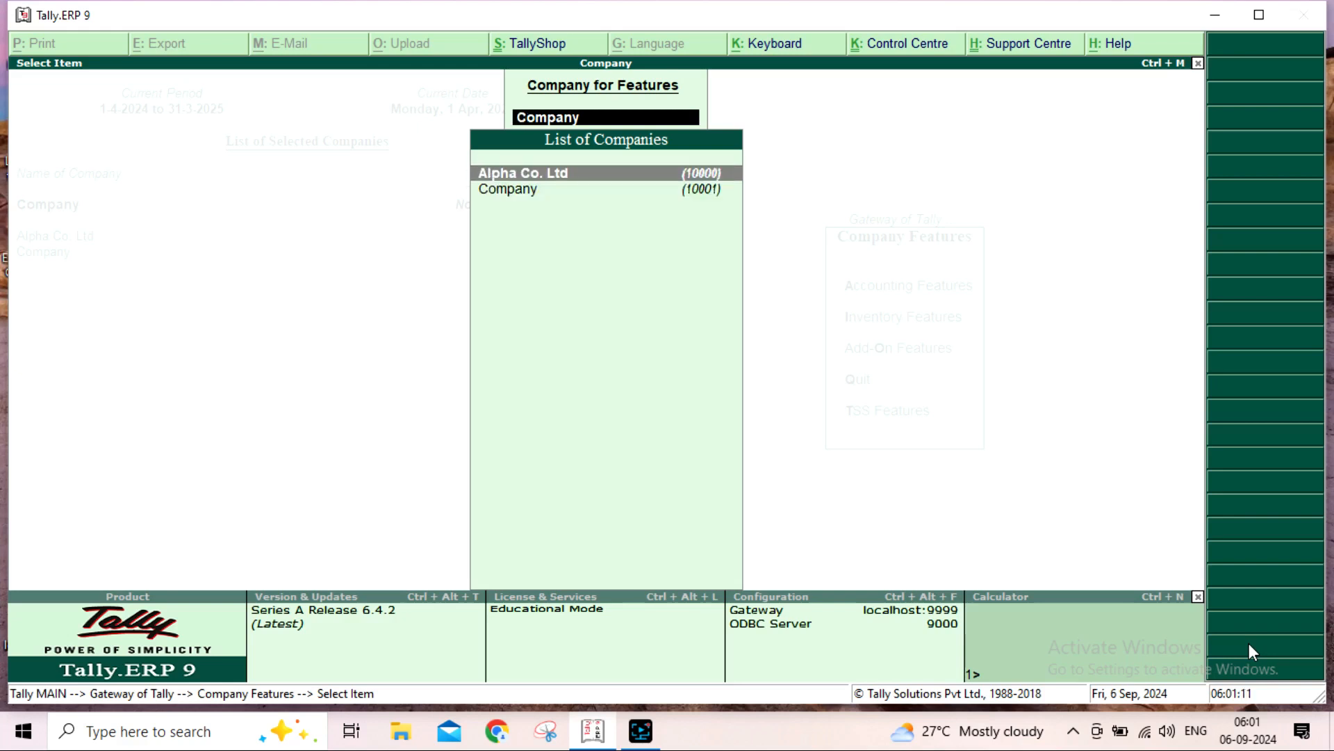
{"action": "key", "text": "Down"}
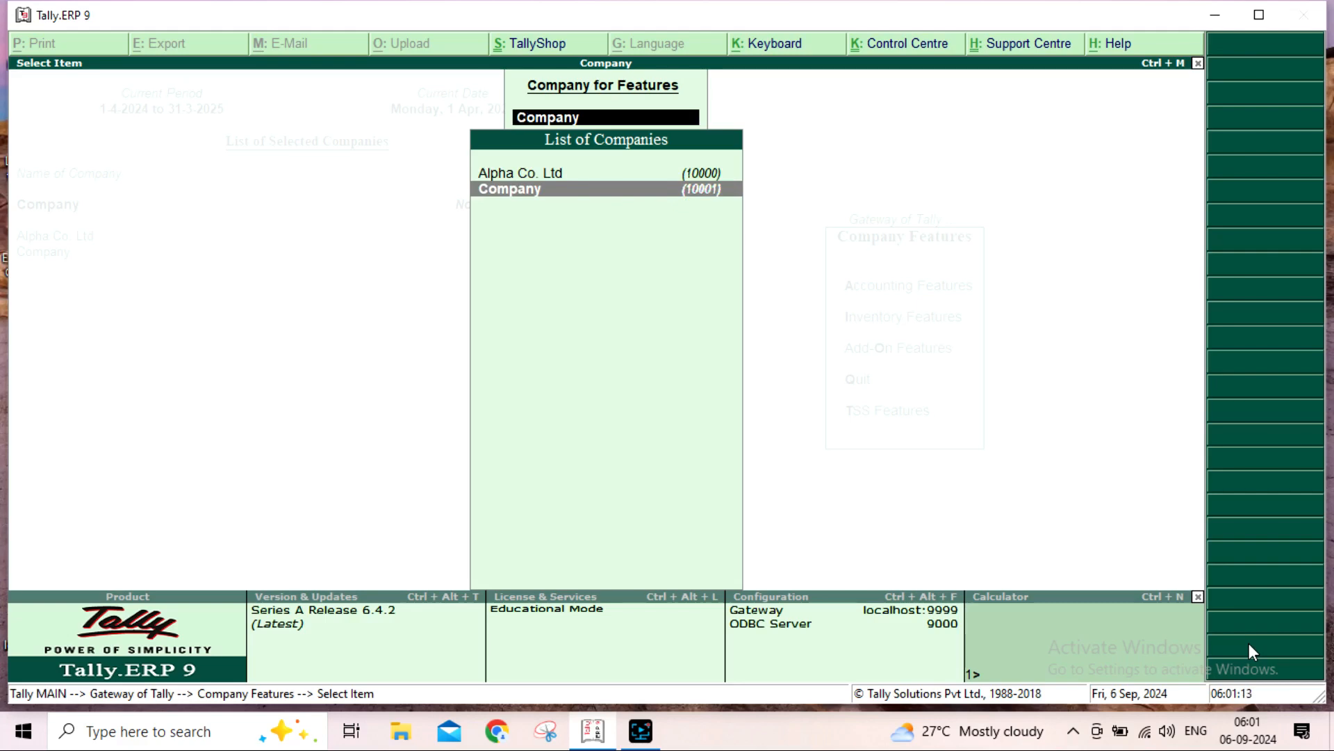
{"action": "key", "text": "Return"}
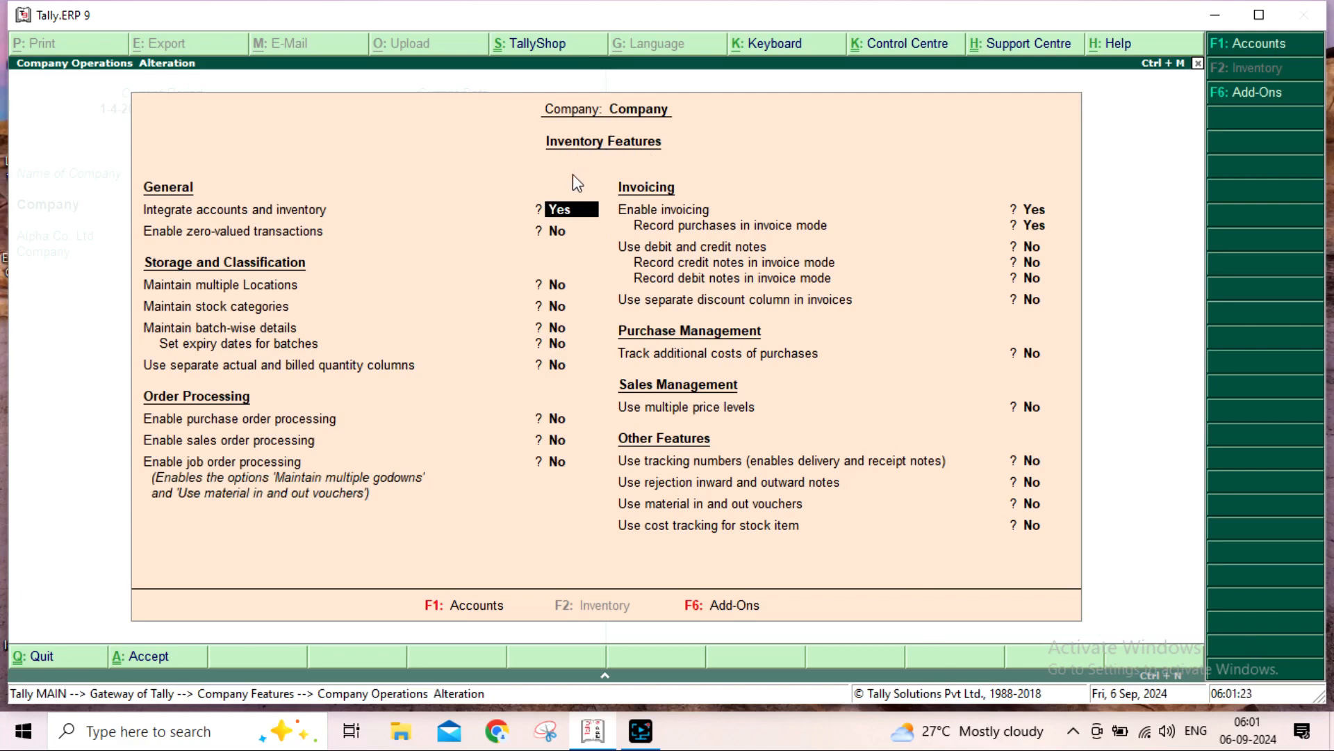
- Set Maintain multiple Locations to Yes in the Storage and Classification settings
{"action": "key", "text": "Return"}
{"action": "key", "text": "Return"}
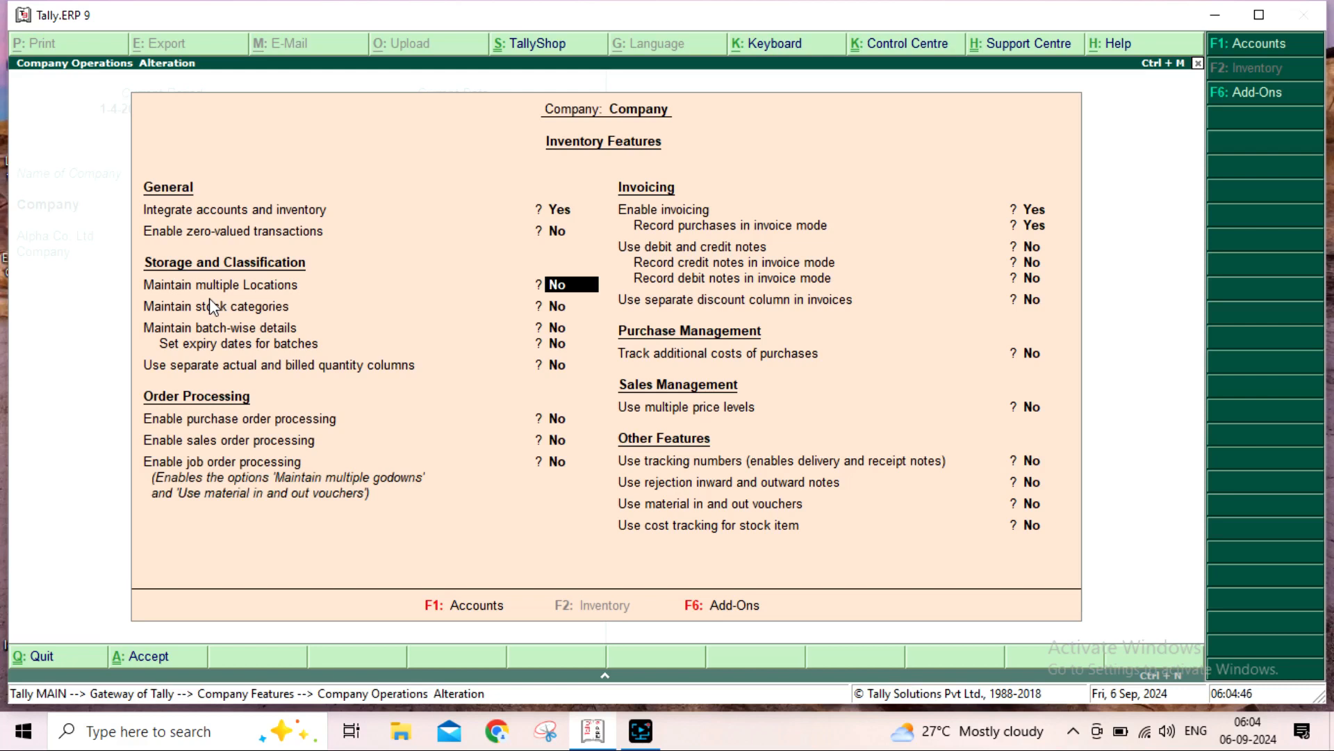
{"action": "type", "text": "y"}
{"action": "key", "text": "Return"}
- Accept the remaining inventory features as they are, save them, and return to the Gateway of Tally
{"action": "key", "text": "Return"}
{"action": "key", "text": "Return"}
{"action": "key", "text": "Return"}
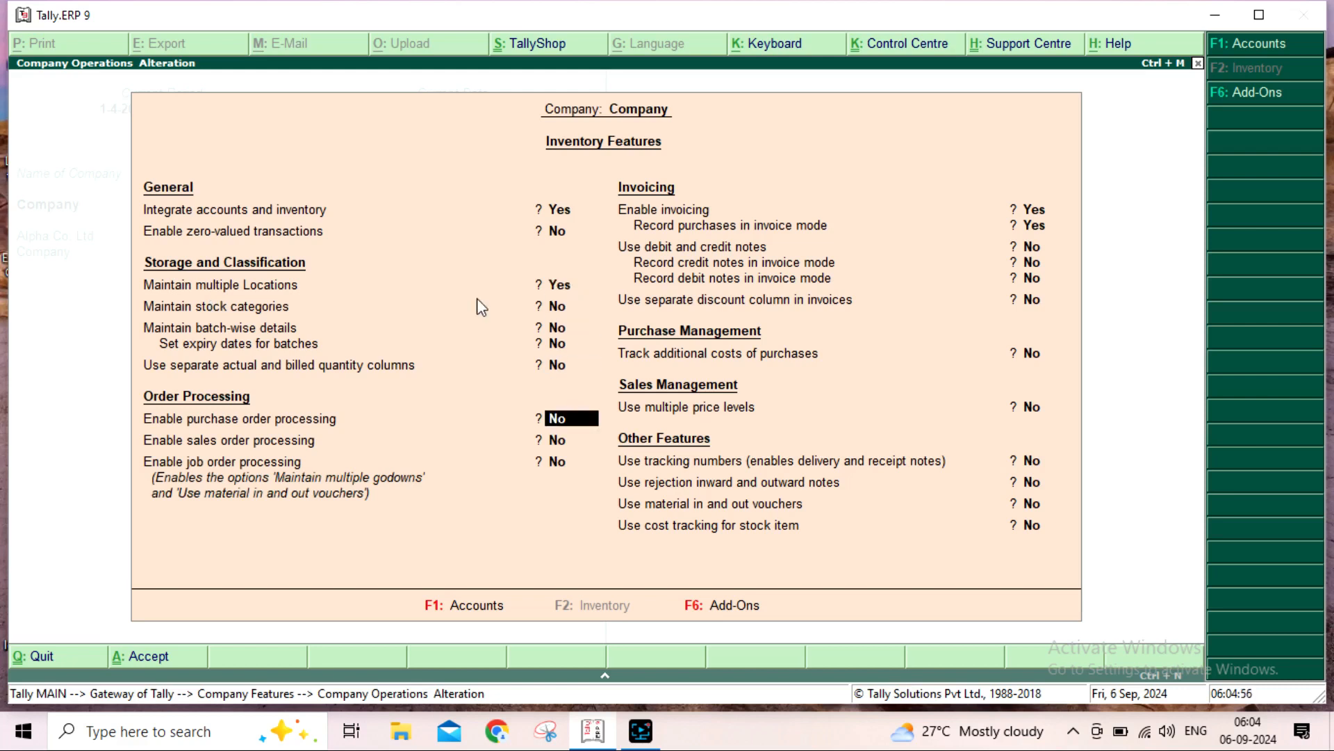
{"action": "key", "text": "Return"}
{"action": "key", "text": "Return"}
{"action": "key", "text": "Return"}
{"action": "key", "text": "Return"}
{"action": "key", "text": "Return"}
{"action": "key", "text": "Return"}
{"action": "key", "text": "Return"}
{"action": "key", "text": "Return"}
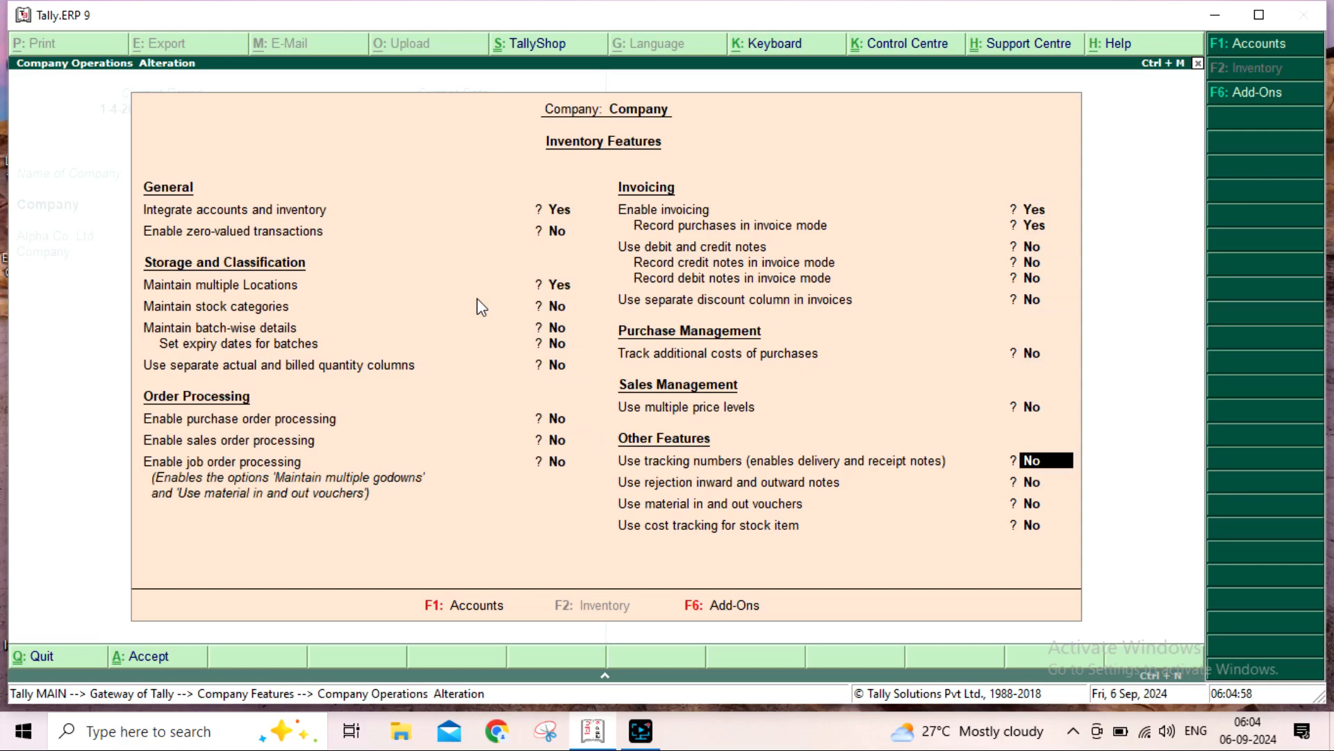
{"action": "key", "text": "Return"}
{"action": "key", "text": "Return"}
{"action": "key", "text": "Return"}
{"action": "key", "text": "Return"}
{"action": "key", "text": "Return"}
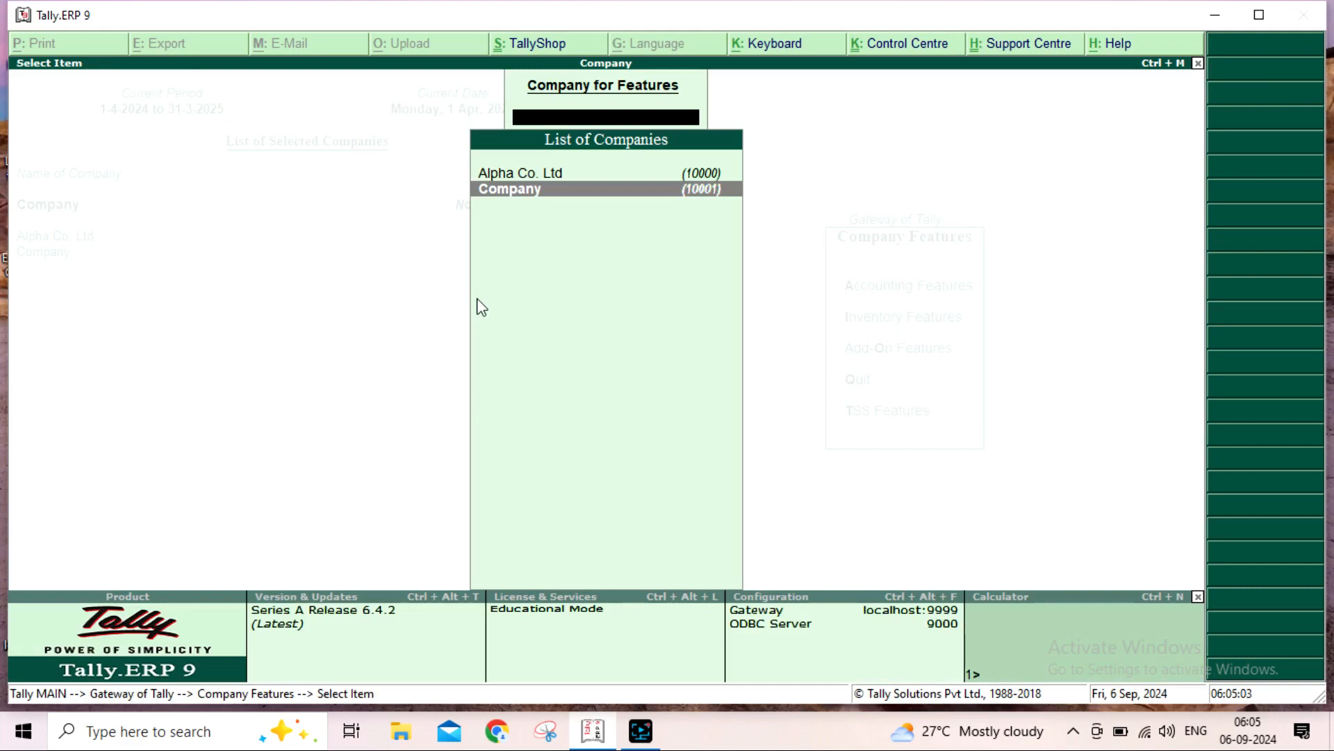
{"action": "key", "text": "Escape"}
{"action": "key", "text": "Escape"}
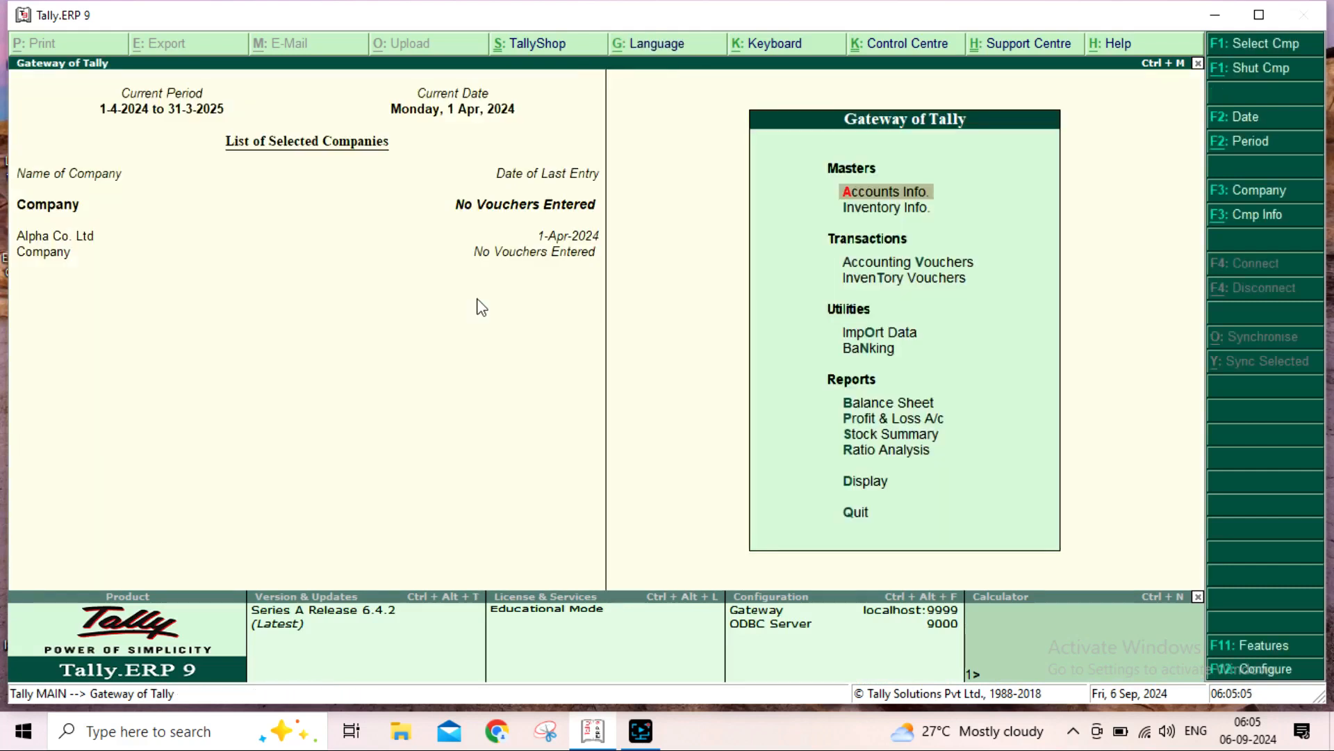
- Open the creation form for a single location in the inventory masters
{"action": "key", "text": "Down"}
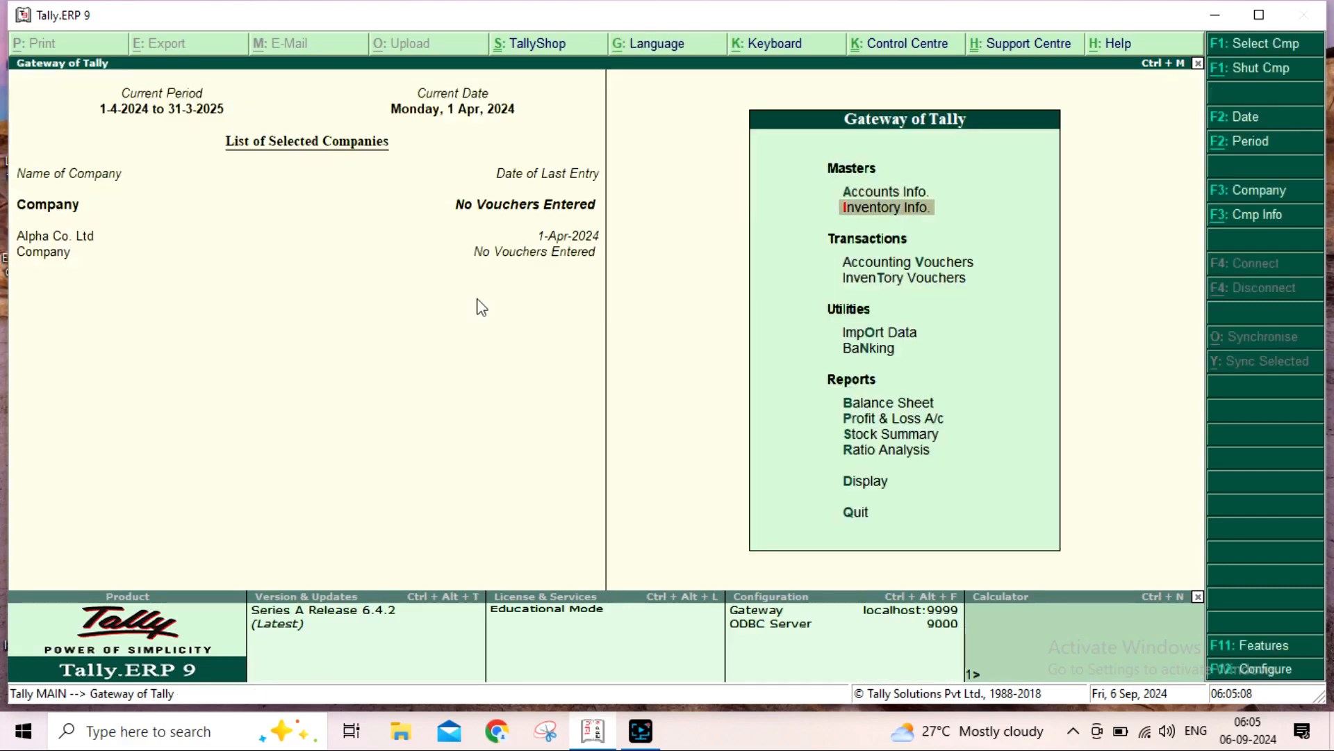
{"action": "key", "text": "Return"}
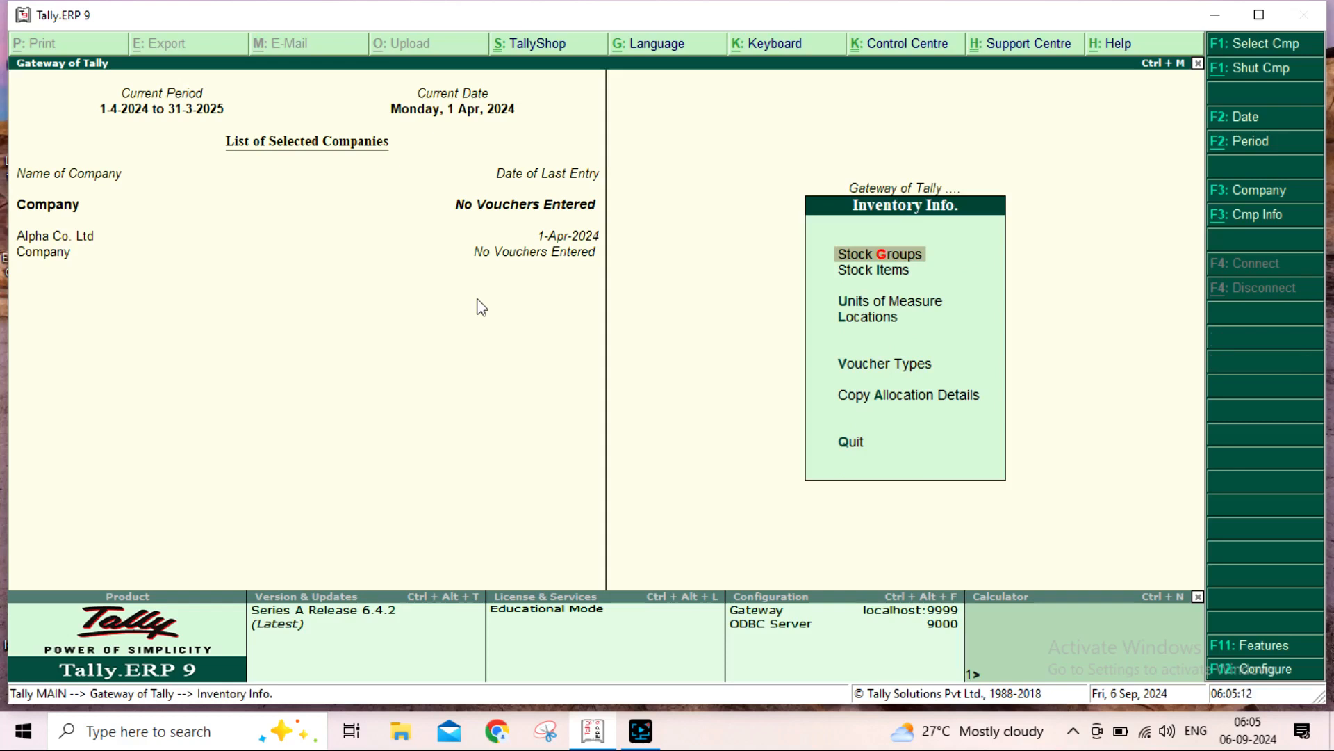
{"action": "key", "text": "Down"}
{"action": "key", "text": "Down"}
{"action": "key", "text": "Down"}
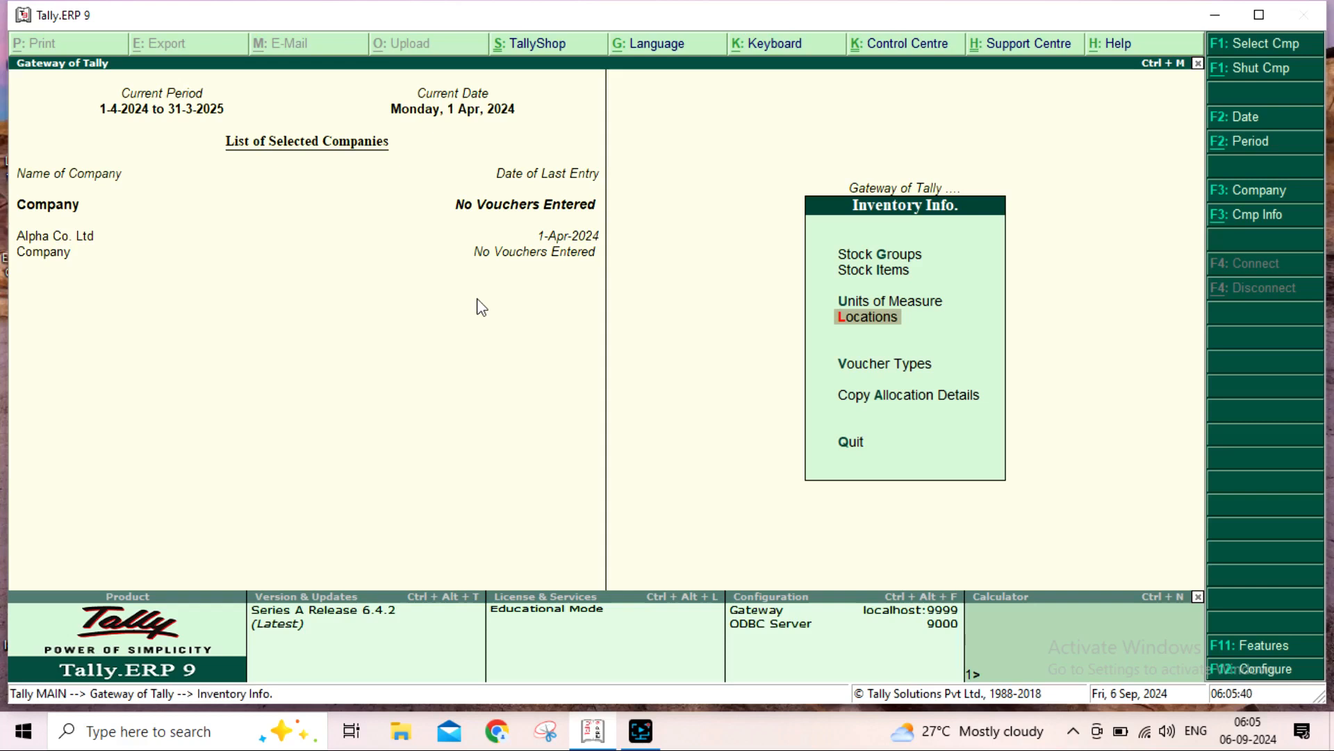
{"action": "key", "text": "Return"}
{"action": "key", "text": "Return"}
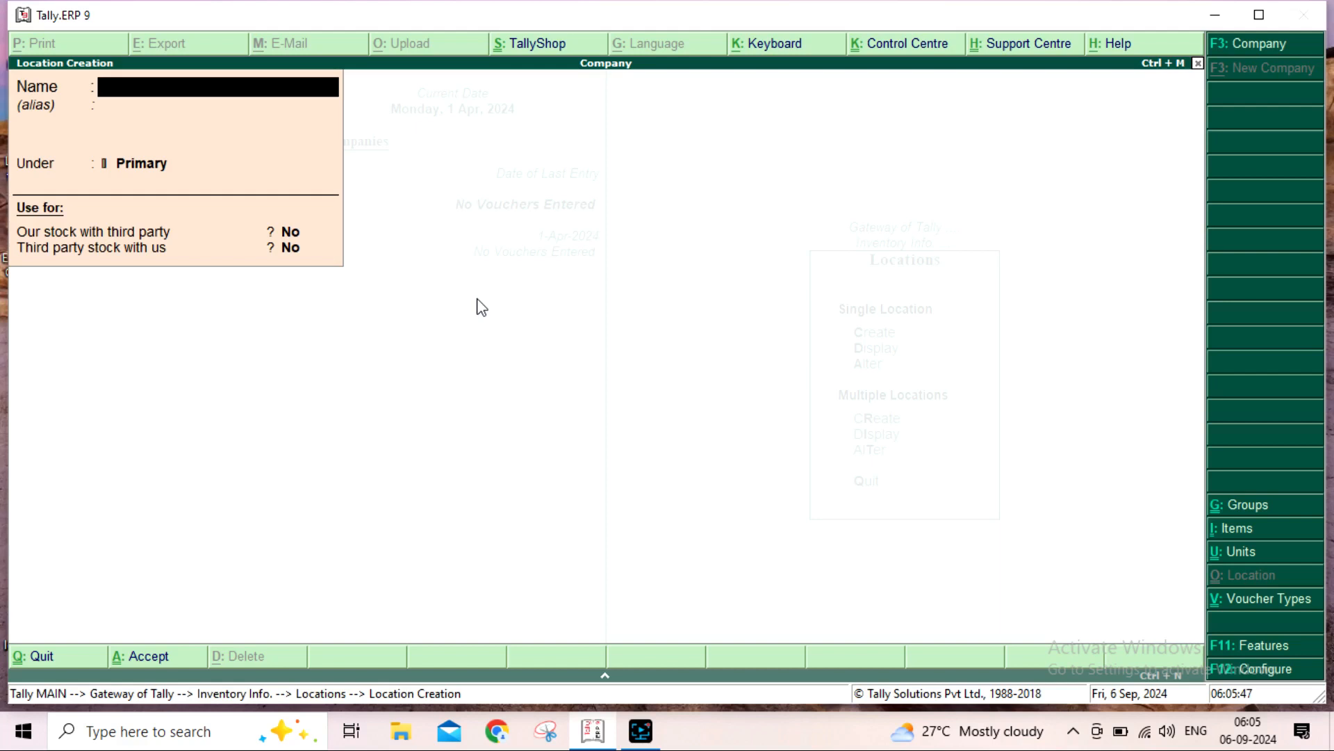
- Create a location named Delhi Godown under Primary, with both third-party stock options set to No
{"action": "type", "text": "Delhi Godown"}
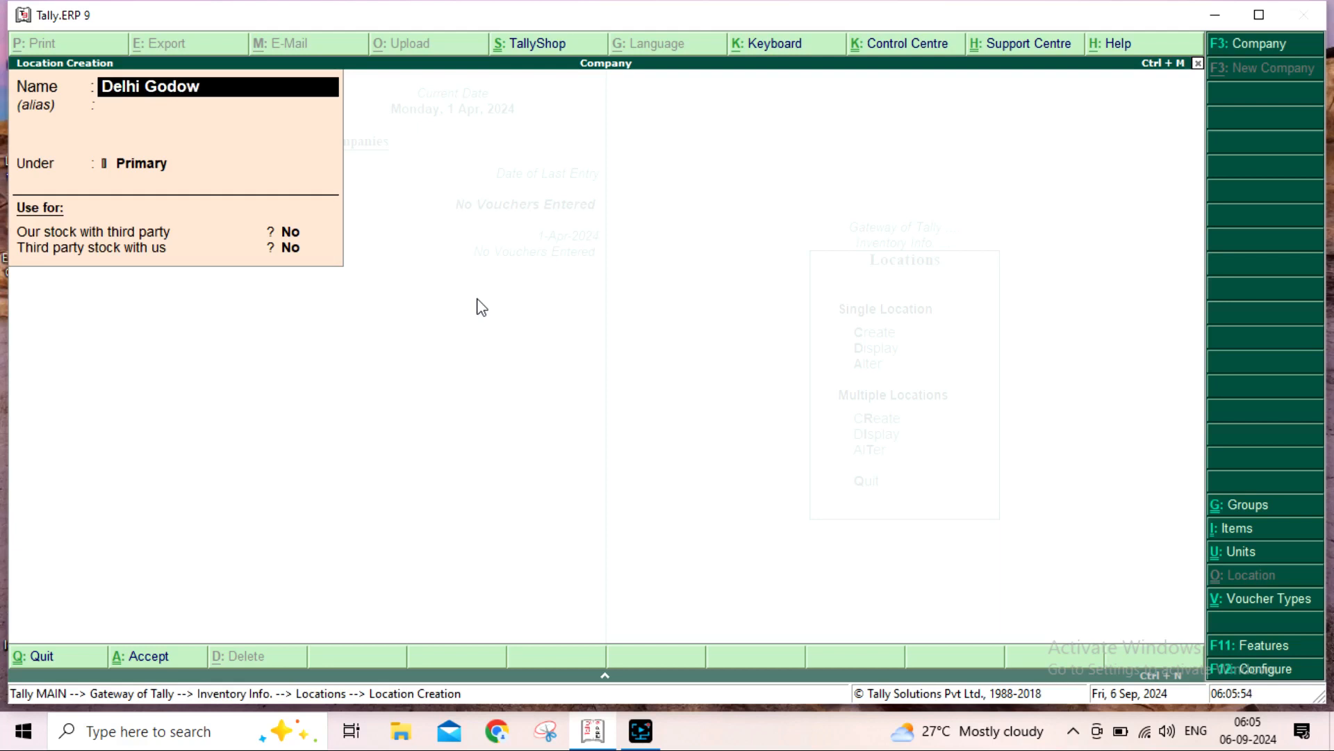
{"action": "key", "text": "Return"}
{"action": "key", "text": "Return"}
{"action": "key", "text": "Return"}
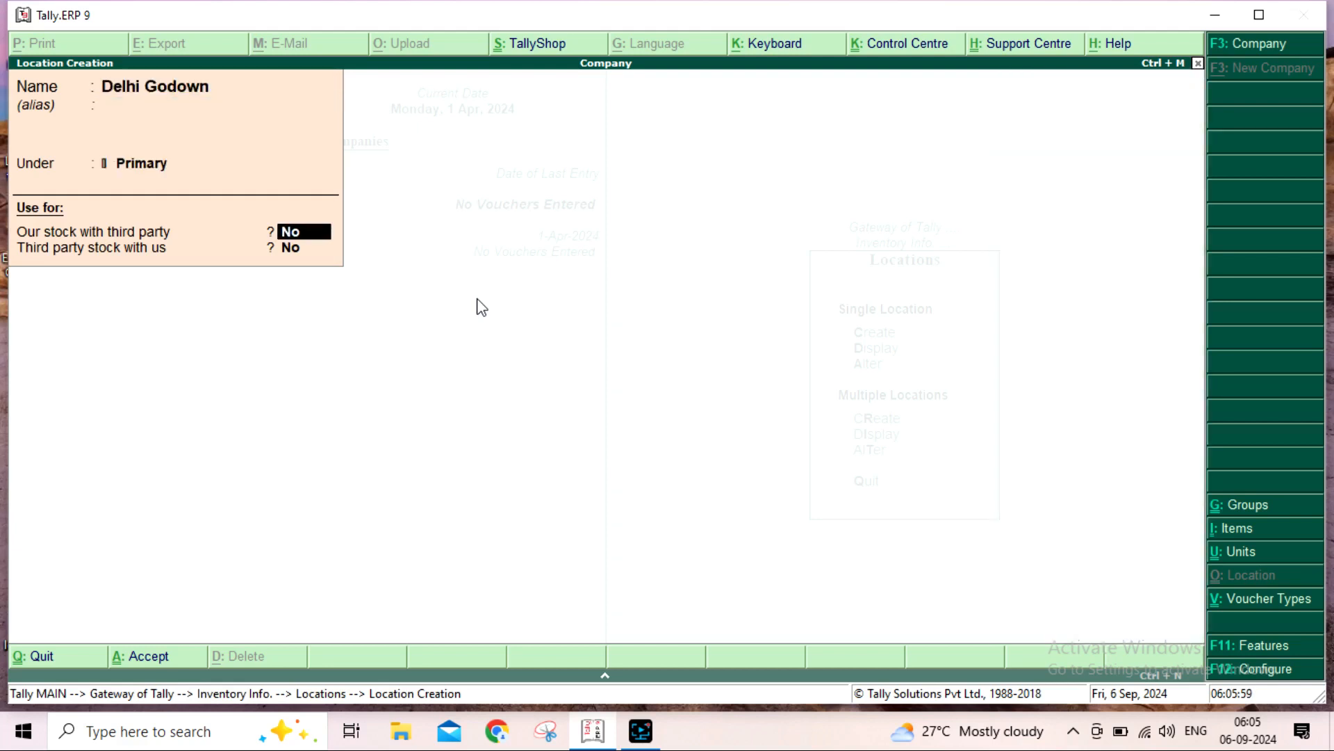
{"action": "key", "text": "Return"}
{"action": "key", "text": "Return"}
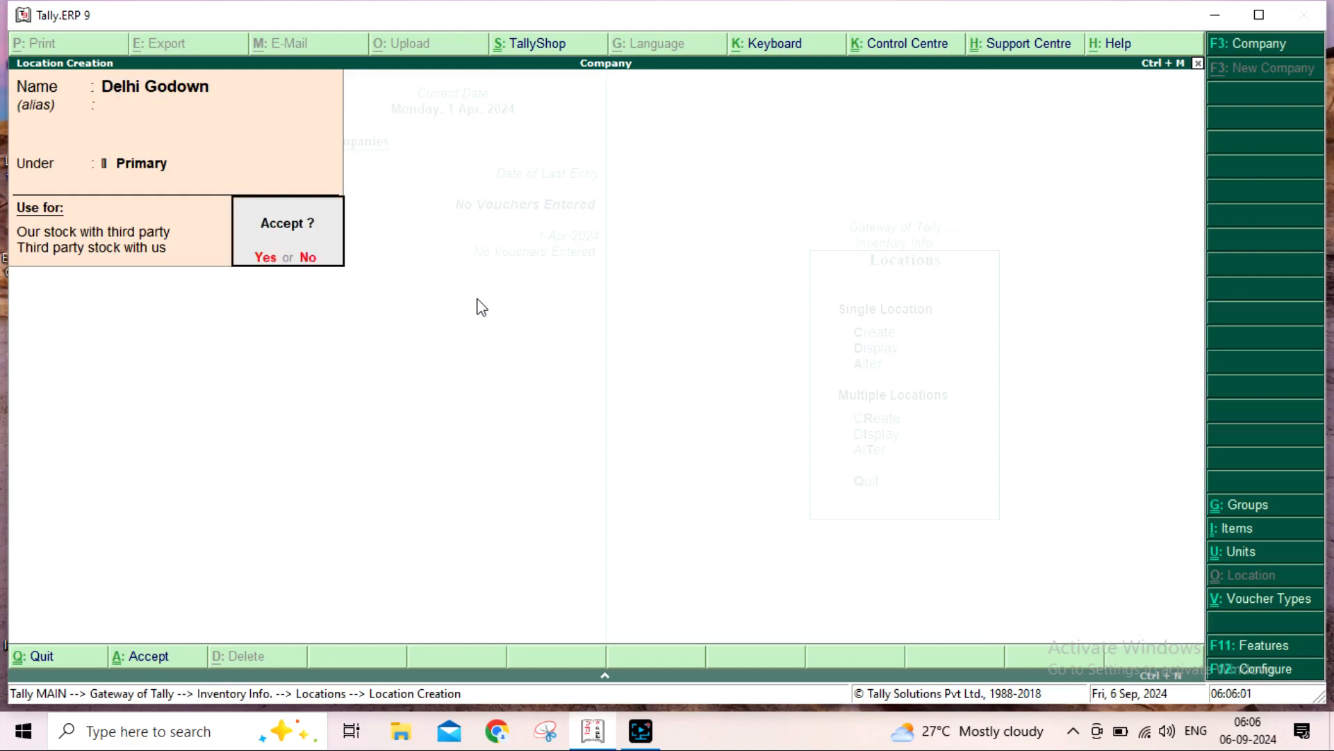
{"action": "key", "text": "Return"}
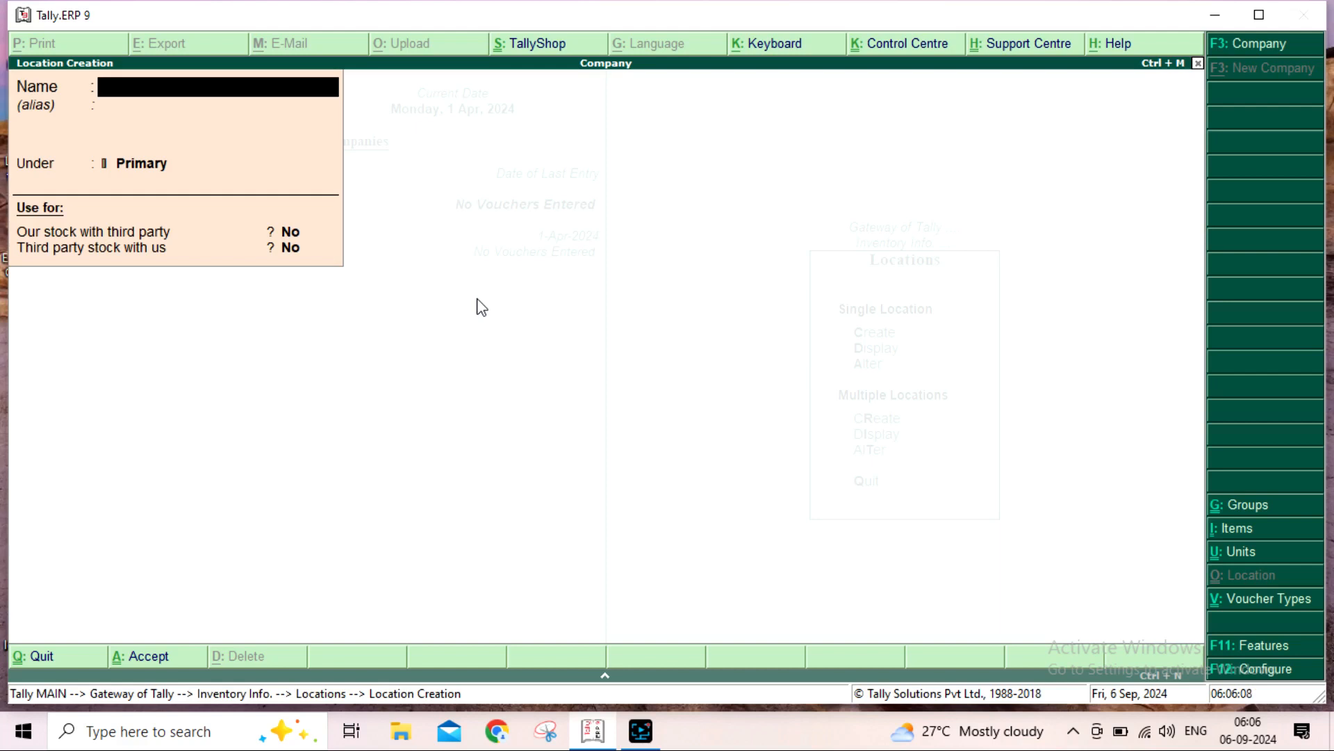
- Create a location named Jaypur under Primary, with both third-party stock options set to No
{"action": "type", "text": "Jaypur"}
{"action": "key", "text": "Return"}
{"action": "key", "text": "Return"}
{"action": "key", "text": "Return"}
{"action": "key", "text": "Return"}
{"action": "key", "text": "Return"}
- Reopen the Jaypur location, rename it Jaypur Godown, and save the alteration
{"action": "key", "text": "Page_Up"}
{"action": "type", "text": "Godown"}
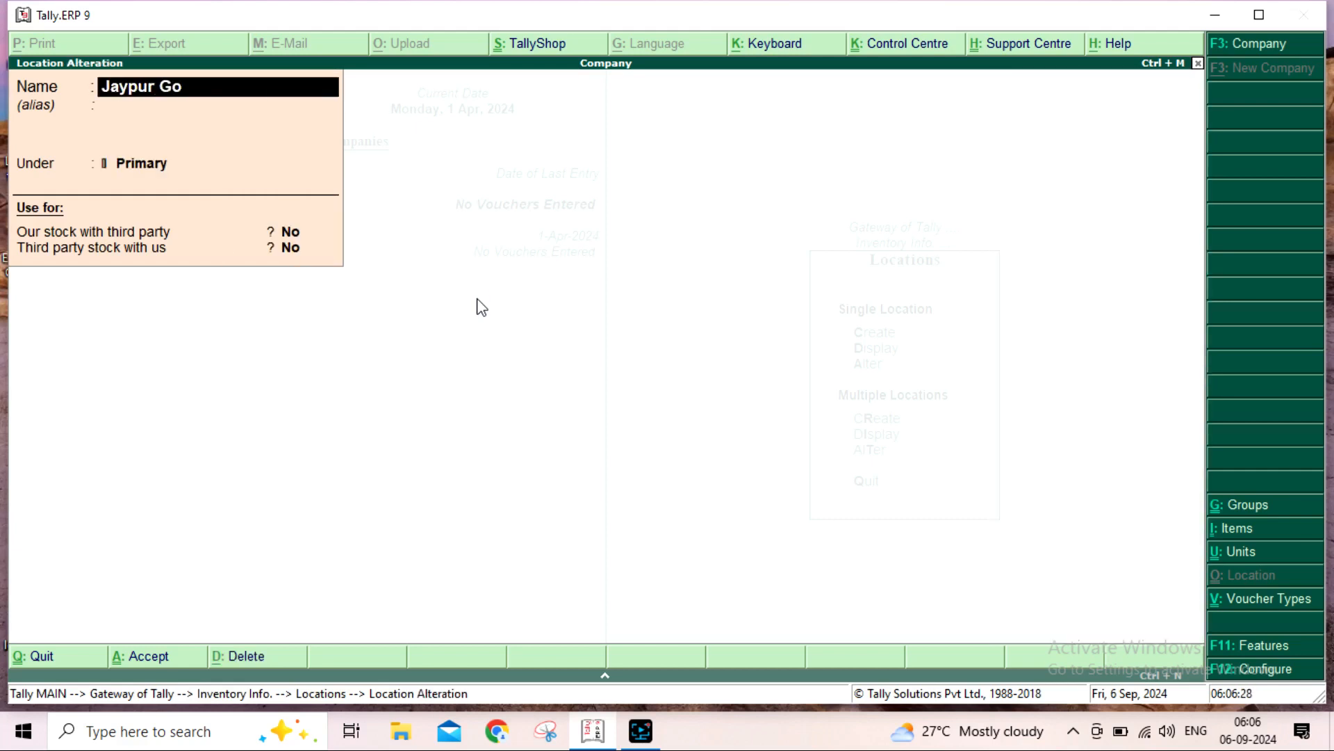
{"action": "key", "text": "Return"}
{"action": "key", "text": "Return"}
{"action": "key", "text": "Return"}
{"action": "key", "text": "Return"}
{"action": "key", "text": "Return"}
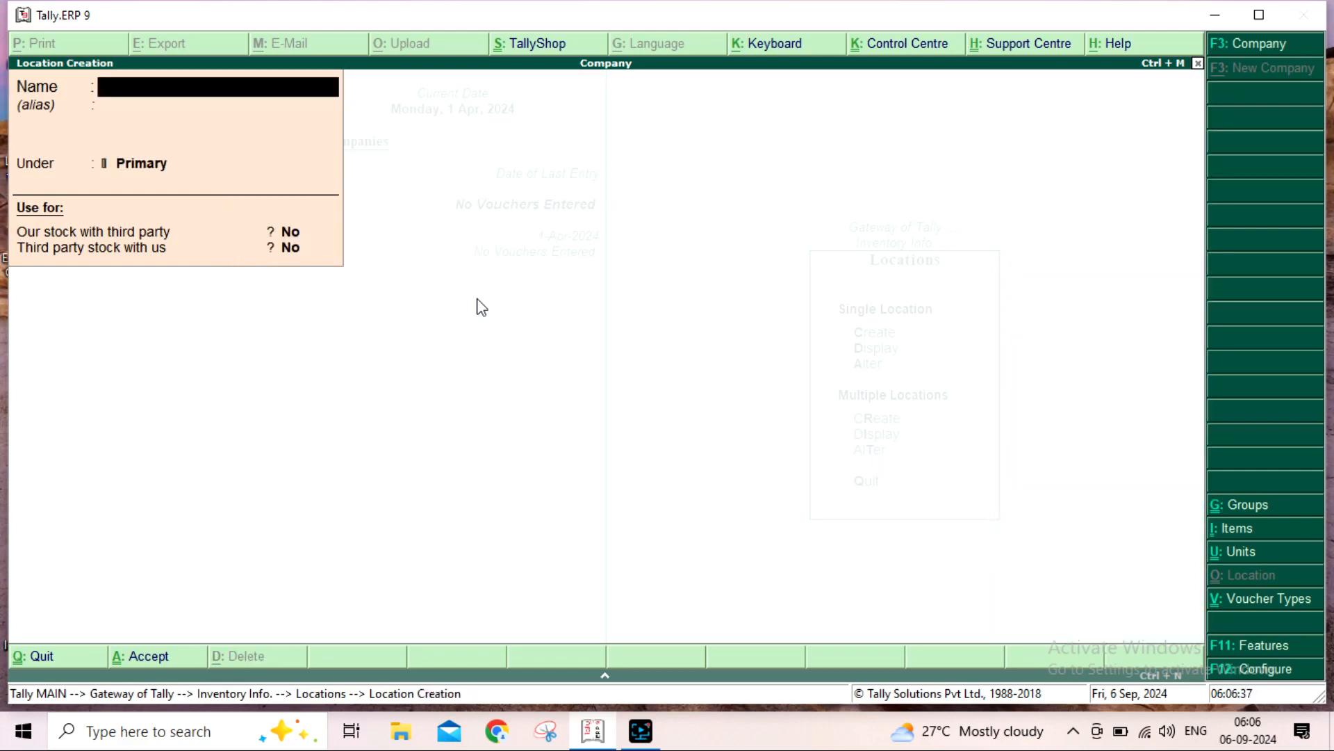
- Create a location named Amritsar Godown under Primary, with both third-party stock options set to No
{"action": "type", "text": "Amritsar Godown"}
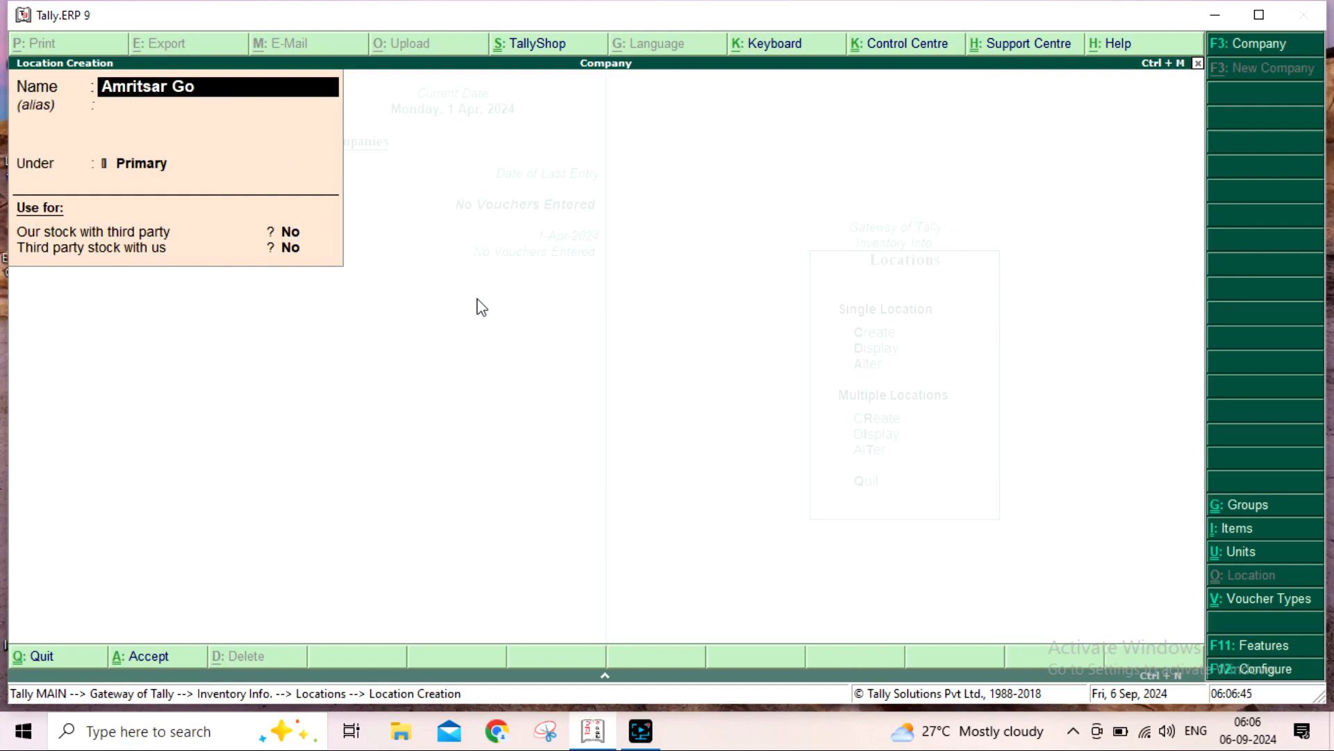
{"action": "key", "text": "Return"}
{"action": "key", "text": "Return"}
{"action": "key", "text": "Return"}
{"action": "key", "text": "Return"}
{"action": "key", "text": "Return"}
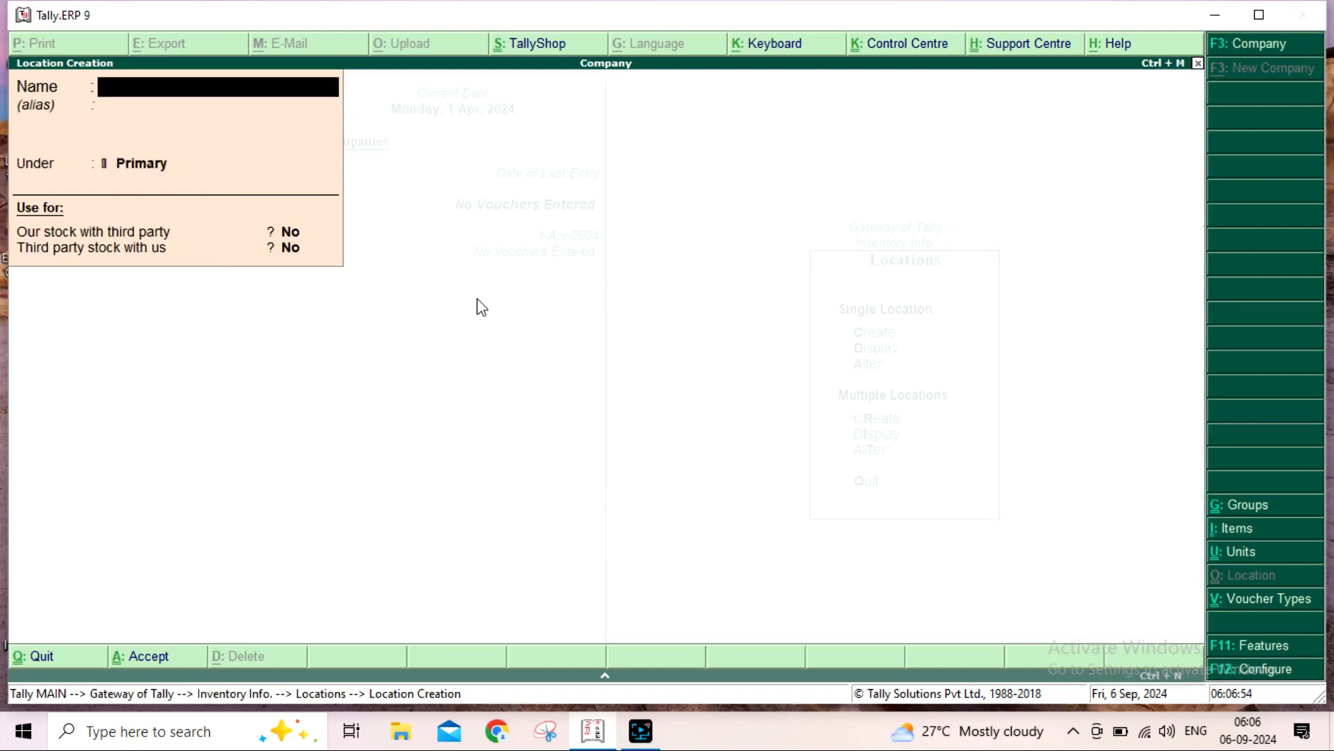
- Create a location named Hyderabad Godown under Primary, with both third-party stock options set to No
{"action": "type", "text": "Hyderabad Godown"}
{"action": "key", "text": "Return"}
{"action": "key", "text": "Return"}
{"action": "key", "text": "Return"}
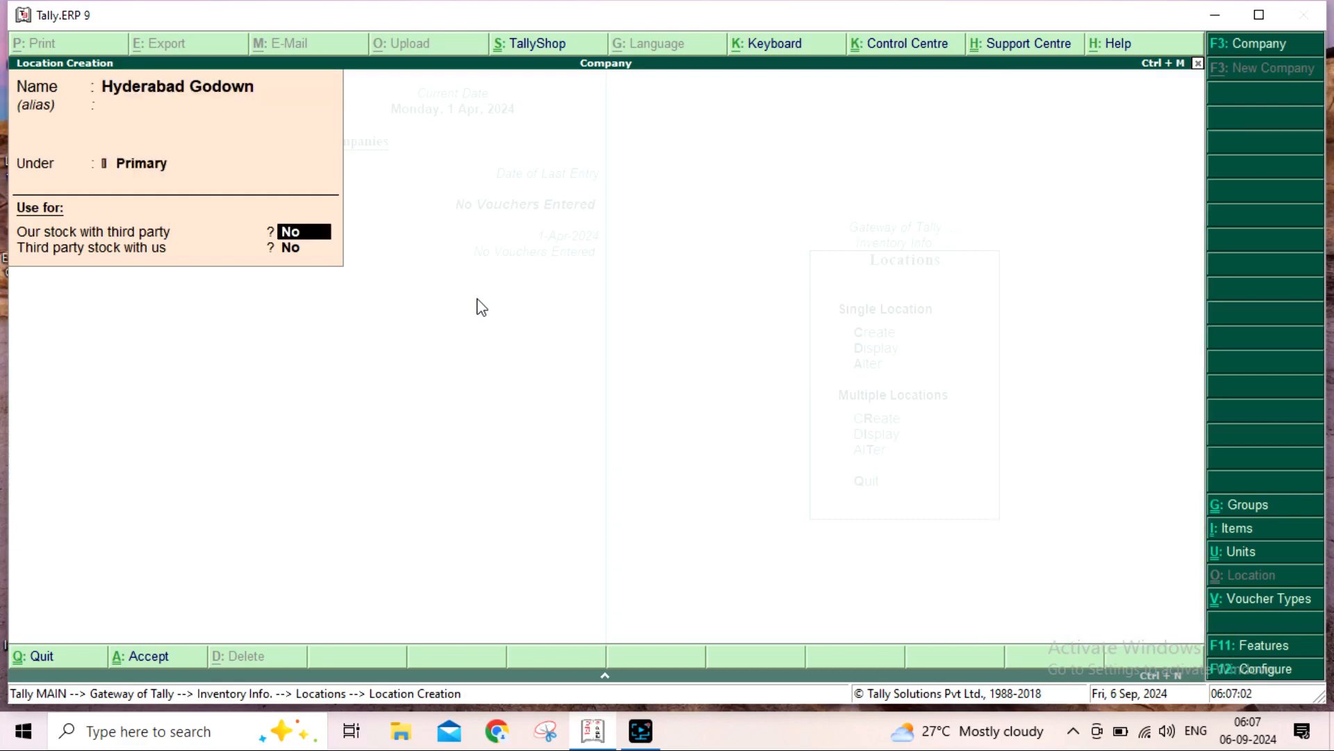
{"action": "key", "text": "Return"}
{"action": "key", "text": "Return"}
- Create a location named Chennai Godown under Primary with default options, and leave the location creation form
{"action": "type", "text": "Chennai Go"}
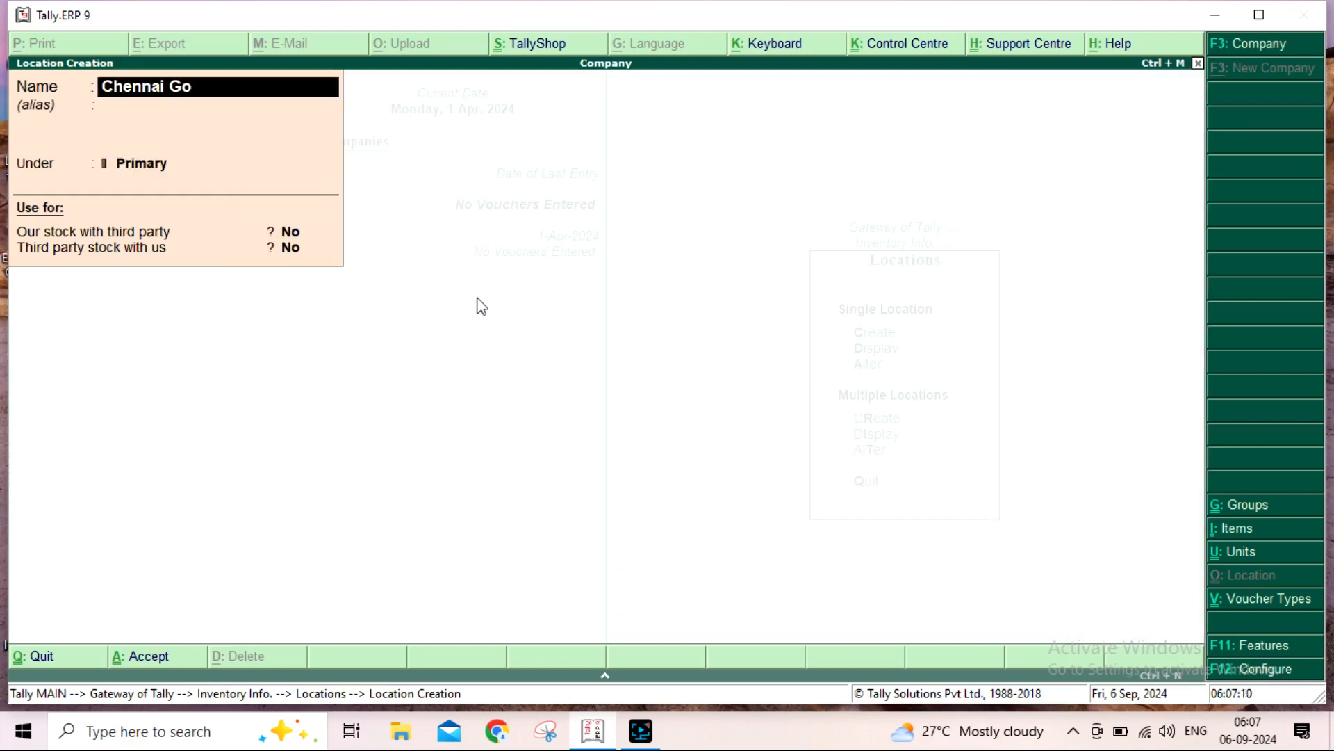
{"action": "type", "text": "down"}
{"action": "key", "text": "Return"}
{"action": "key", "text": "Return"}
{"action": "key", "text": "Return"}
{"action": "key", "text": "Return"}
{"action": "key", "text": "Return"}
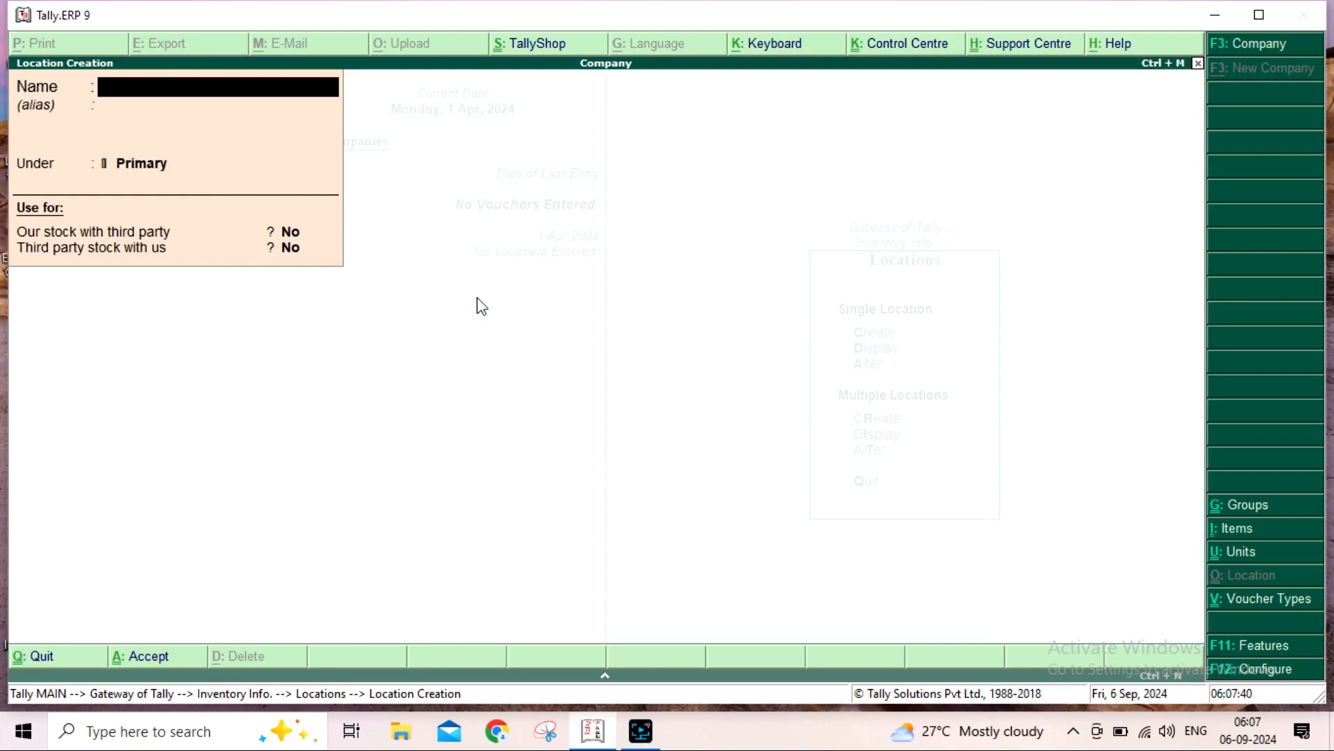
{"action": "key", "text": "Escape"}
{"action": "key", "text": "y"}
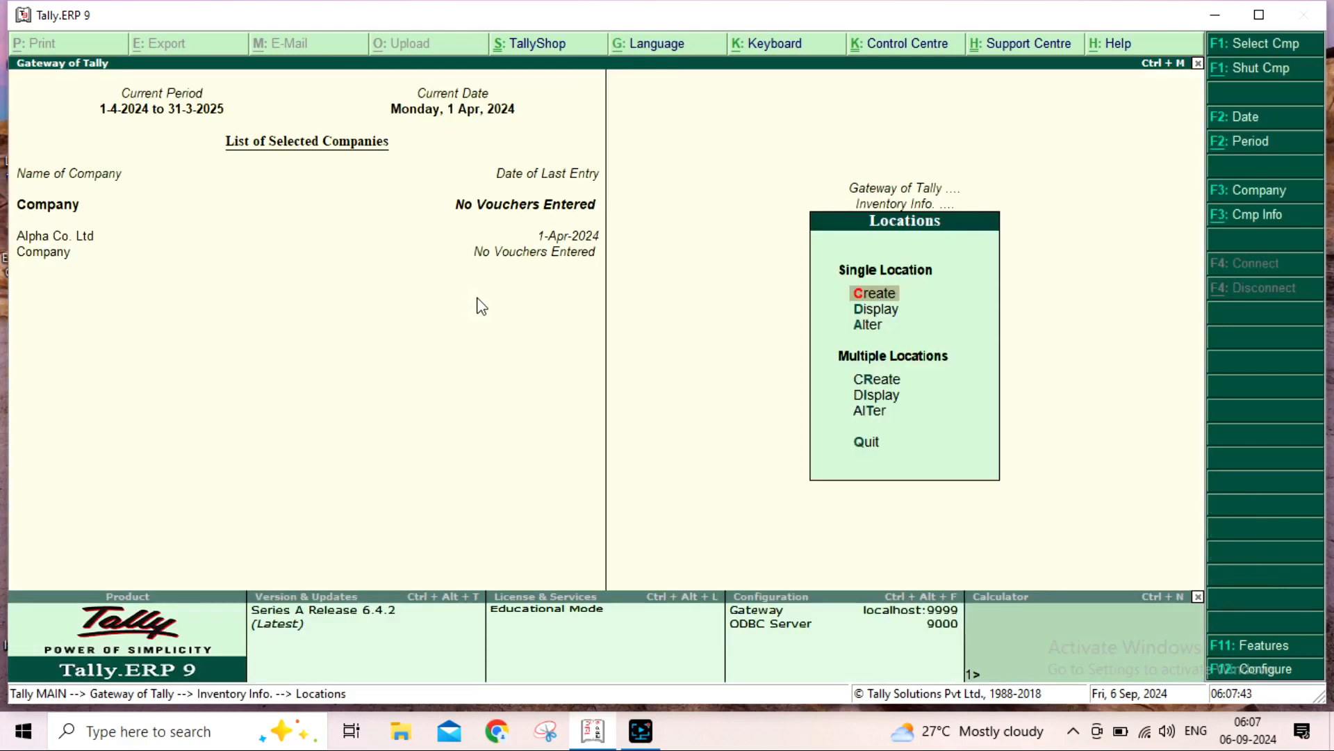
- Display the list of single locations, check the godowns it contains, and return to the Locations options
{"action": "key", "text": "Down"}
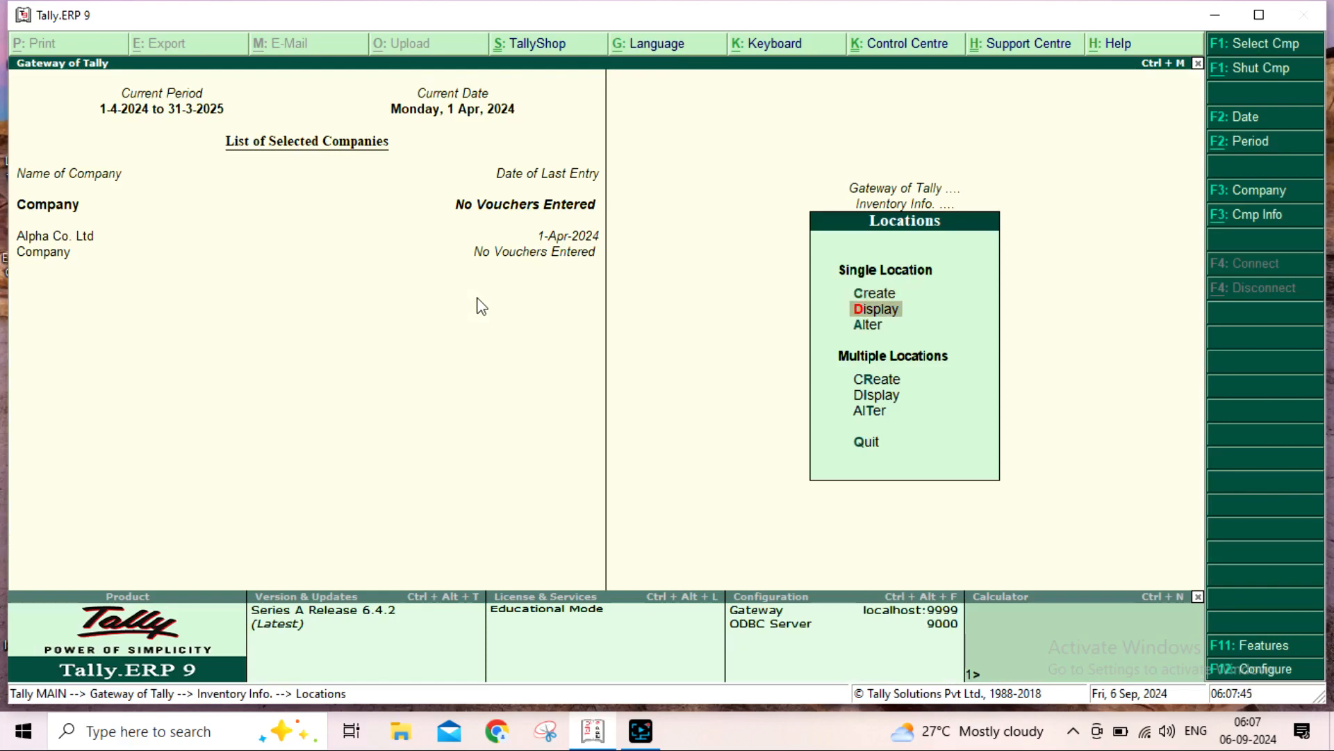
{"action": "key", "text": "Return"}
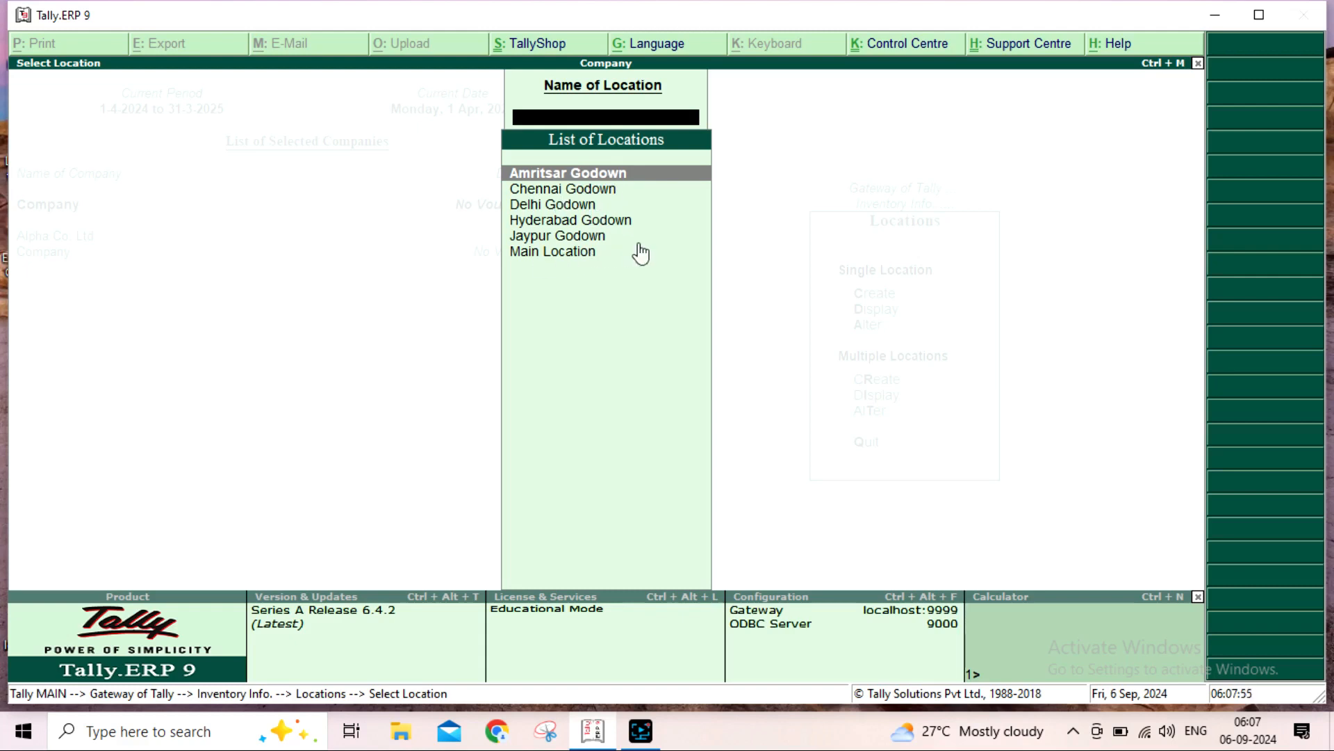
{"action": "key", "text": "Down"}
{"action": "key", "text": "Down"}
{"action": "key", "text": "Down"}
{"action": "key", "text": "Down"}
{"action": "key", "text": "Down"}
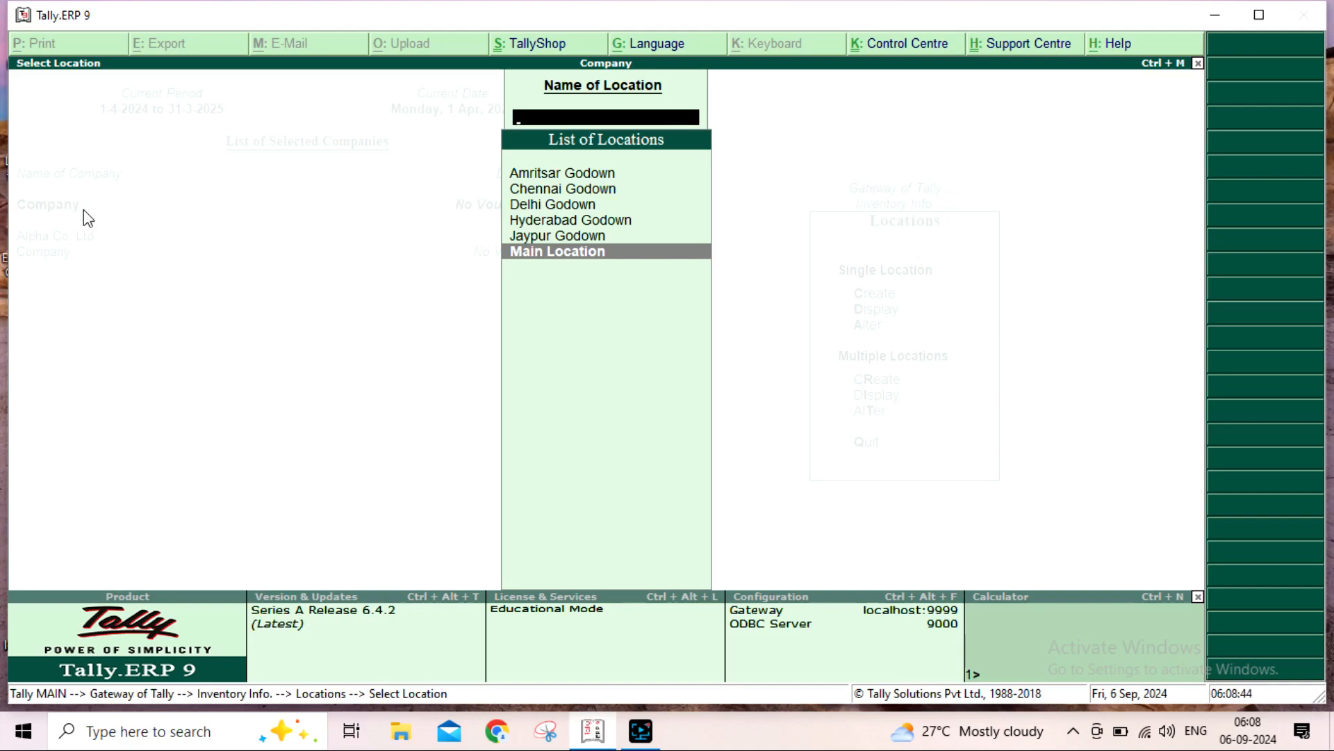
{"action": "key", "text": "Up"}
{"action": "key", "text": "Up"}
{"action": "key", "text": "Down"}
{"action": "key", "text": "Down"}
{"action": "key", "text": "Escape"}
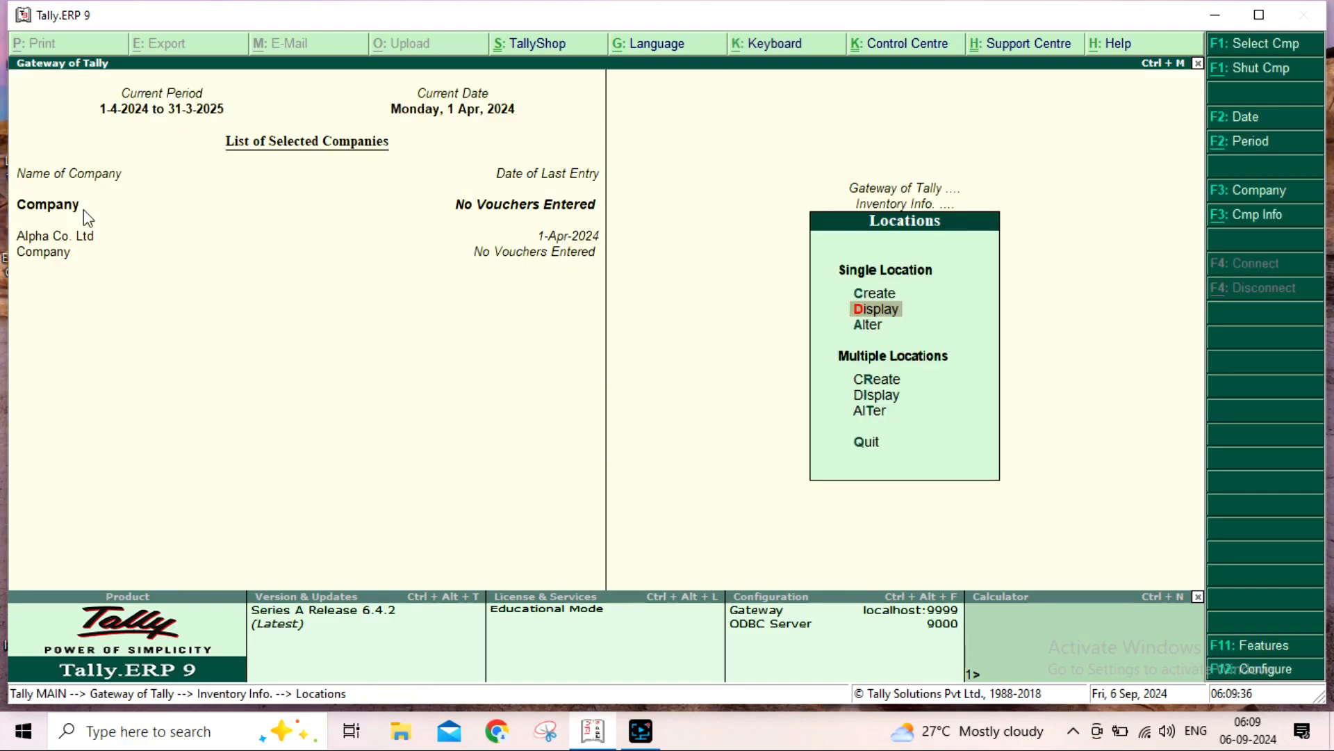
{"action": "key", "text": "Down"}
{"action": "key", "text": "Down"}
{"action": "key", "text": "Down"}
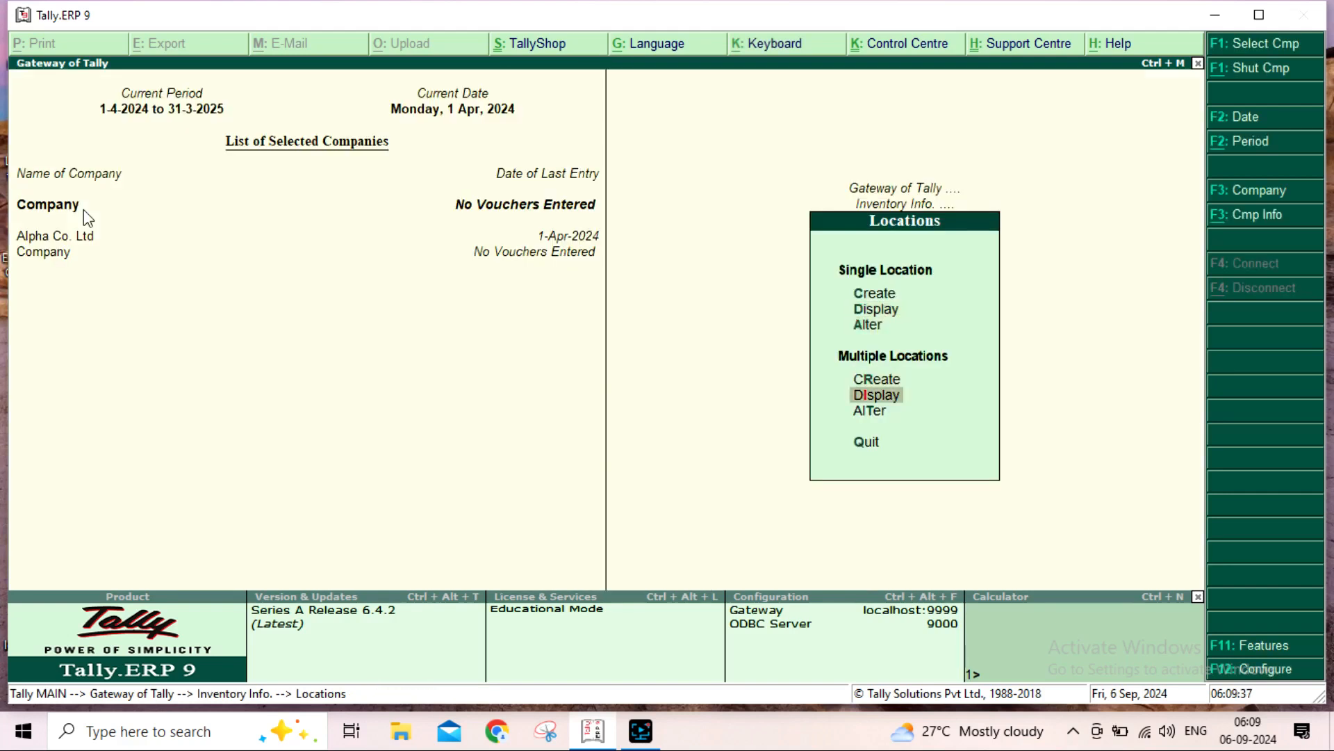
{"action": "key", "text": "Up"}
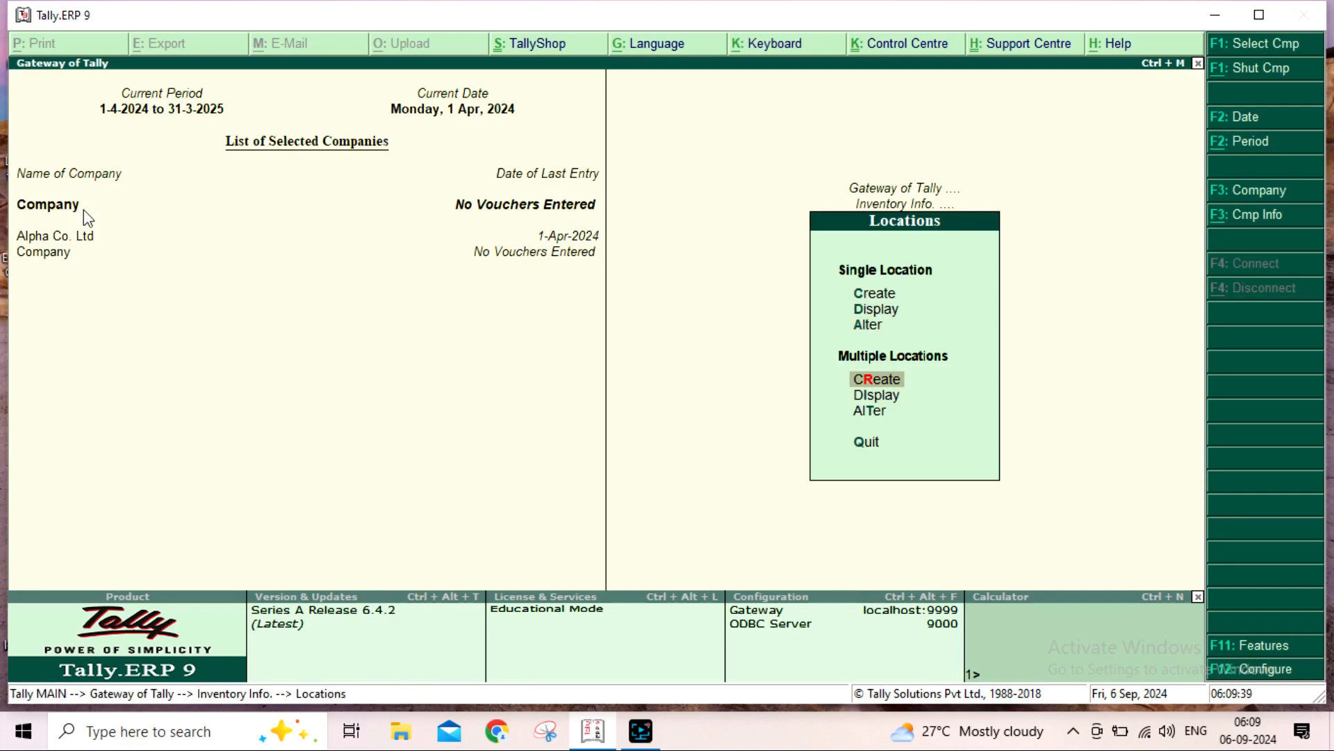
{"action": "key", "text": "Return"}
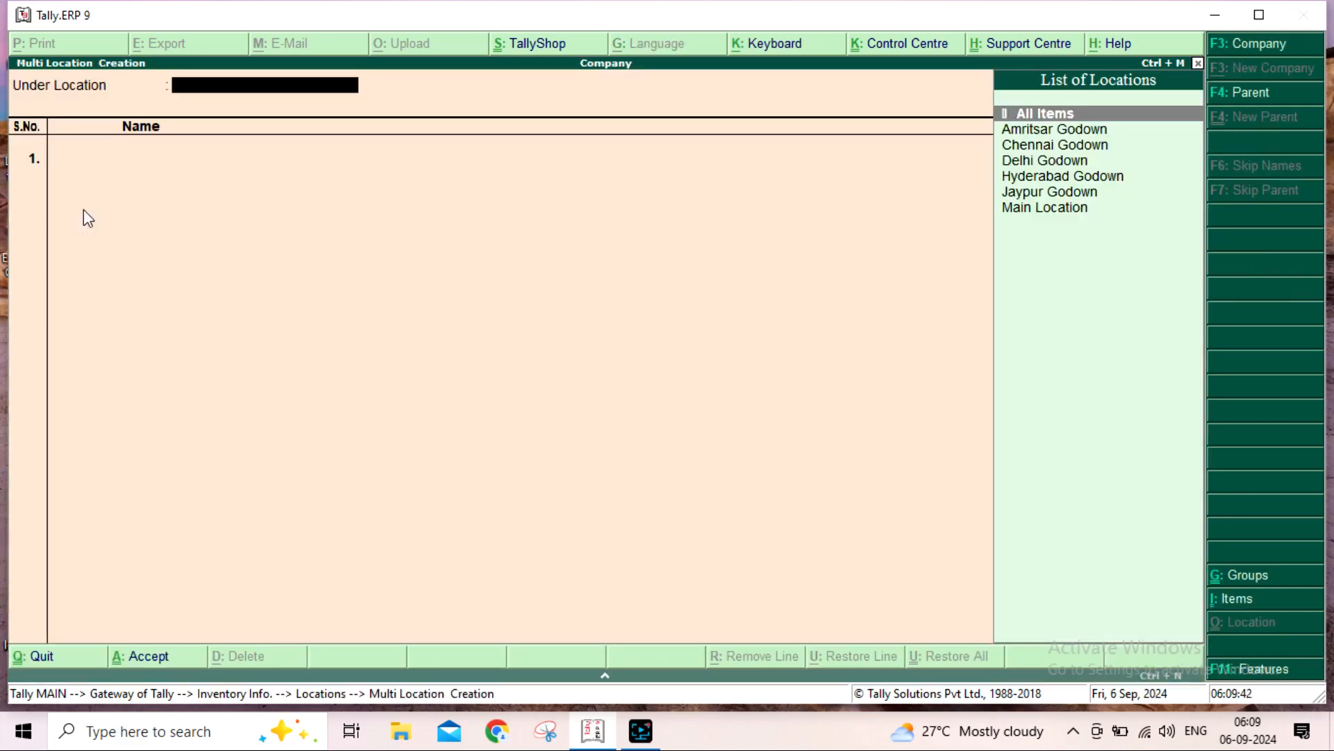
{"action": "key", "text": "Return"}
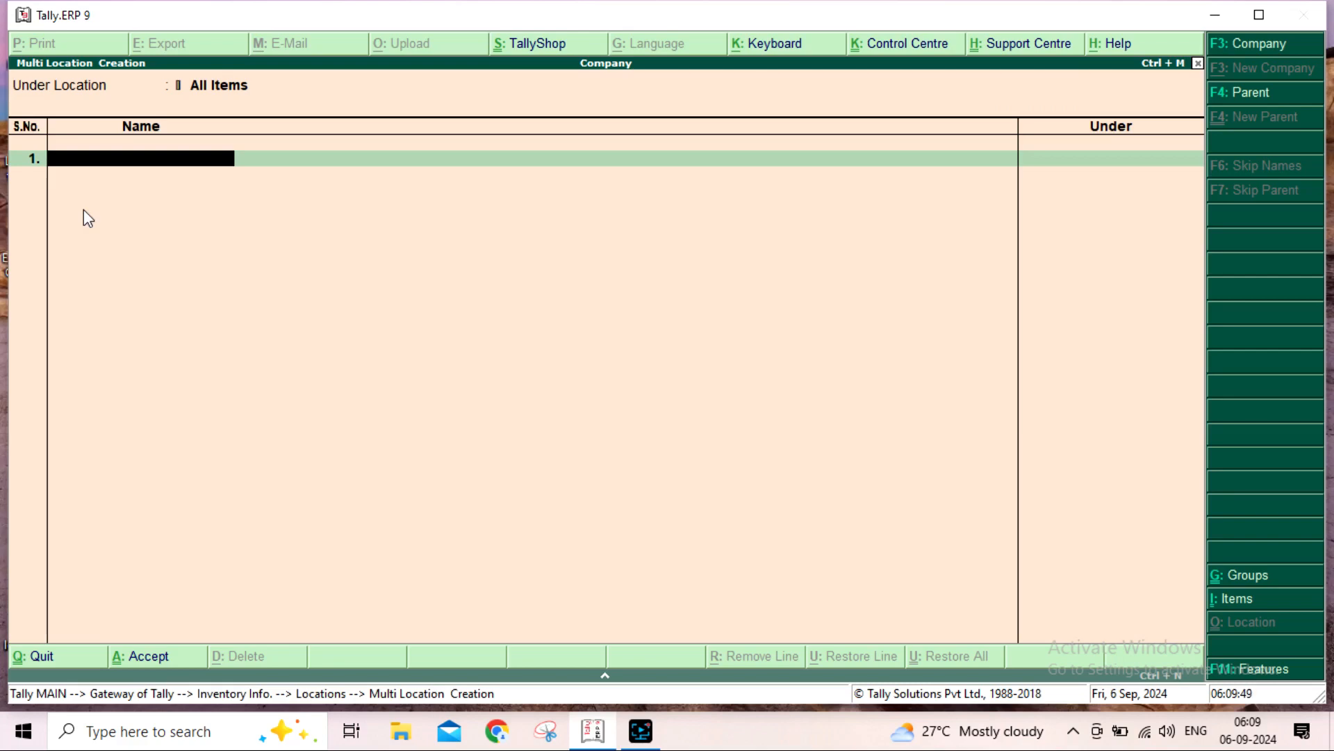
{"action": "key", "text": "Escape"}
{"action": "key", "text": "Return"}
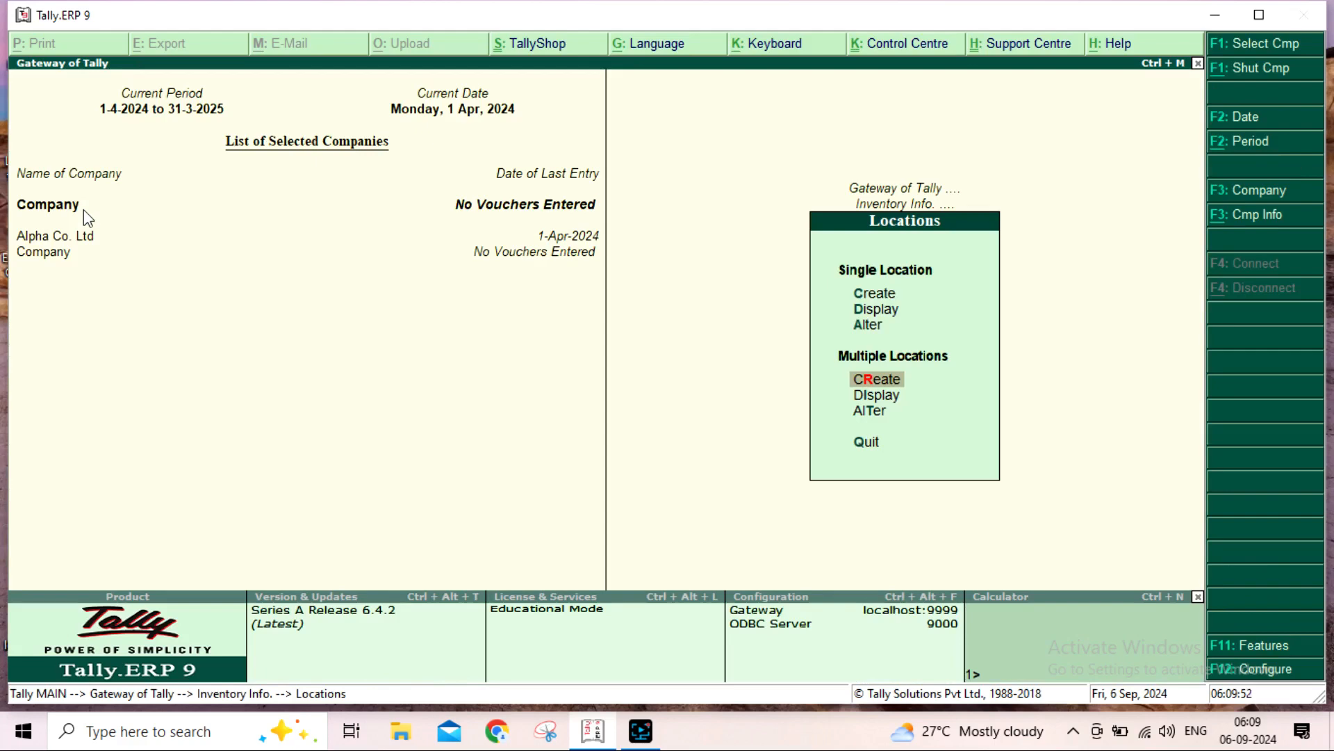
- Display multiple locations for All Items, review the godowns and their parent, and return to the inventory master options
{"action": "key", "text": "Down"}
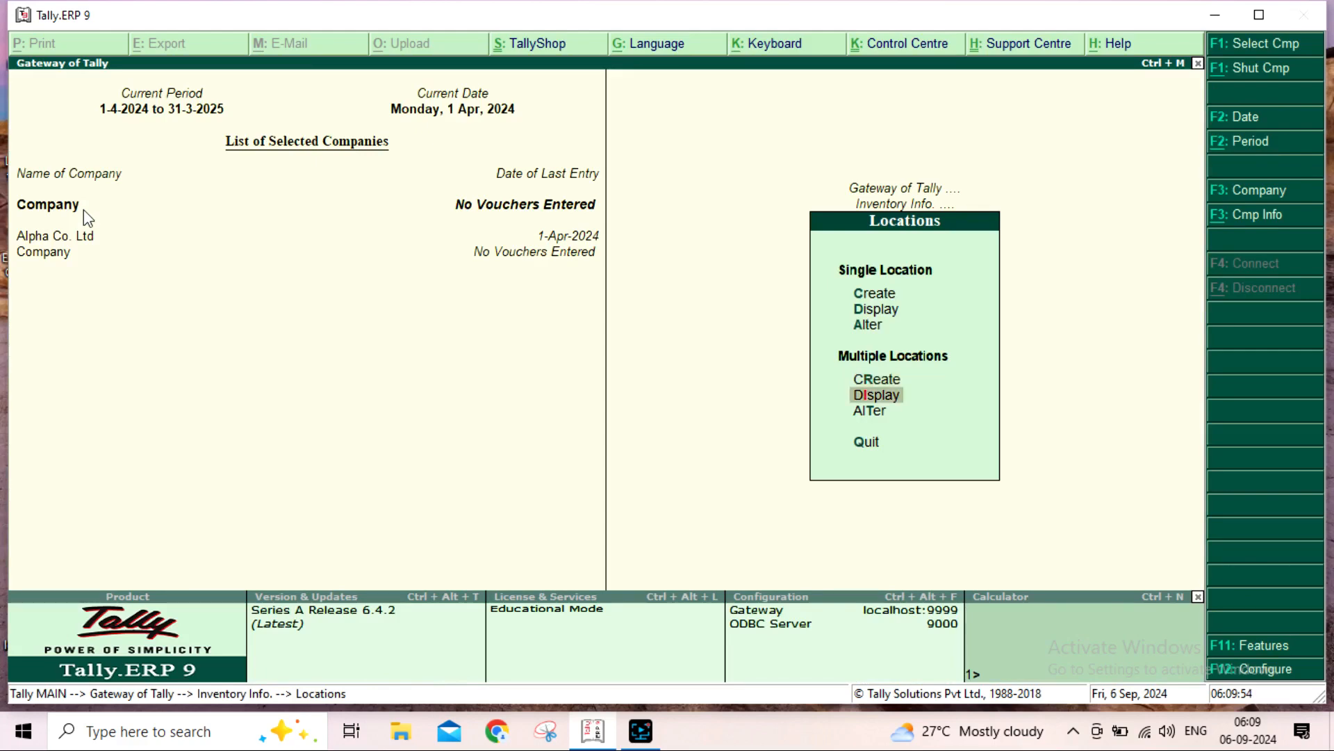
{"action": "key", "text": "Return"}
{"action": "key", "text": "Return"}
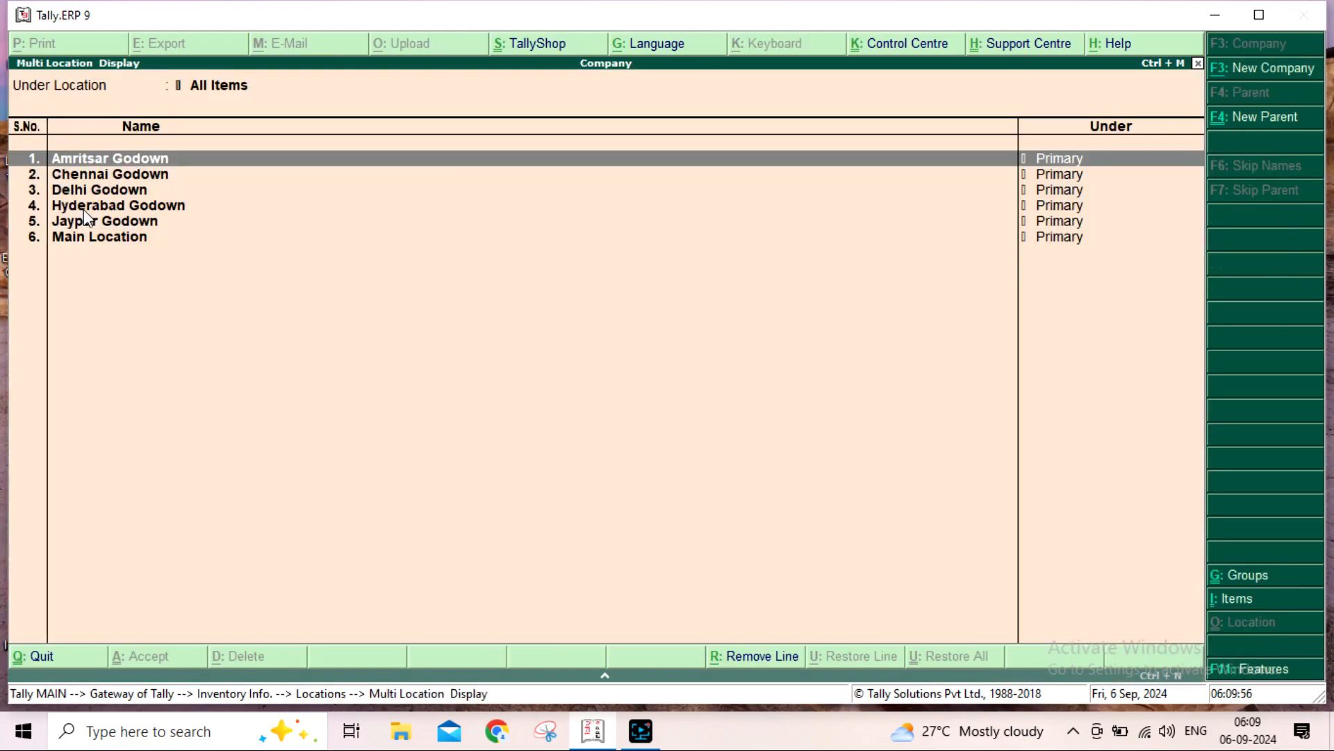
{"action": "key", "text": "Down"}
{"action": "key", "text": "Down"}
{"action": "key", "text": "Up"}
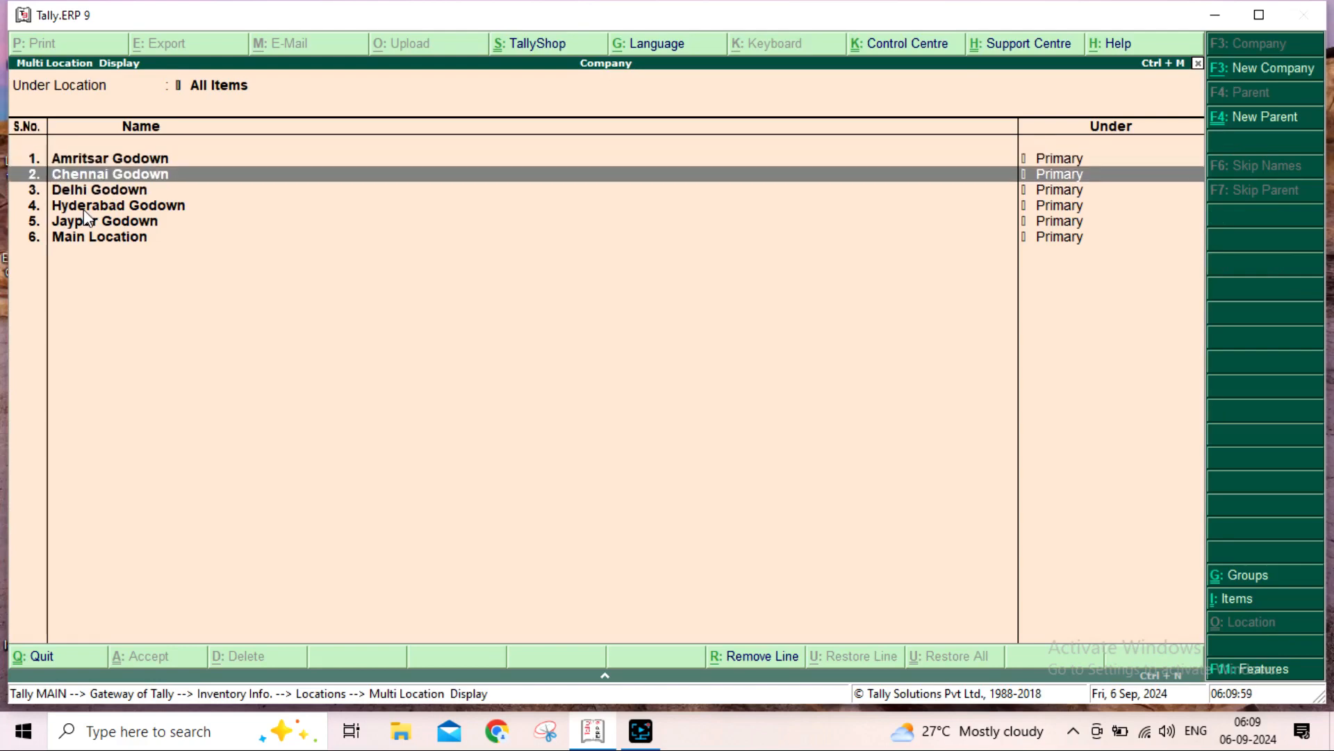
{"action": "key", "text": "Down"}
{"action": "key", "text": "Down"}
{"action": "key", "text": "Down"}
{"action": "key", "text": "Down"}
{"action": "key", "text": "Escape"}
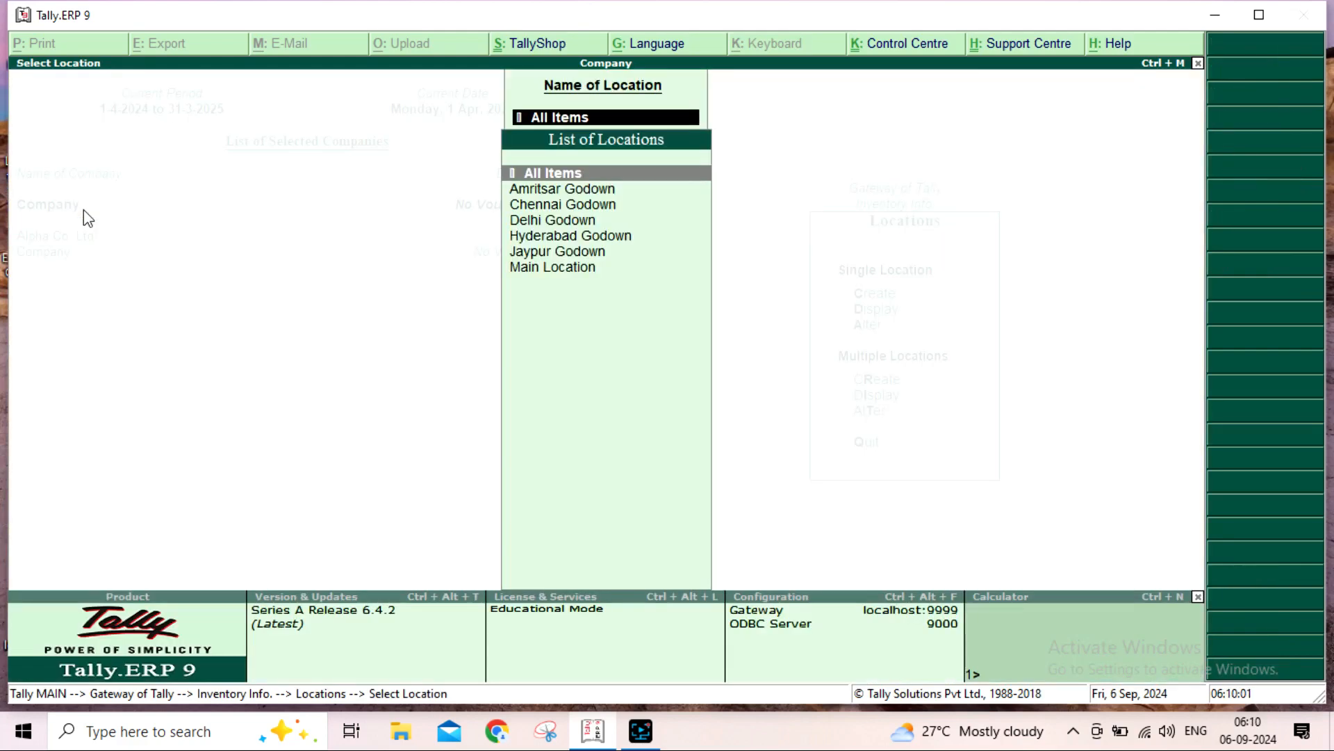
{"action": "key", "text": "Escape"}
{"action": "key", "text": "Escape"}
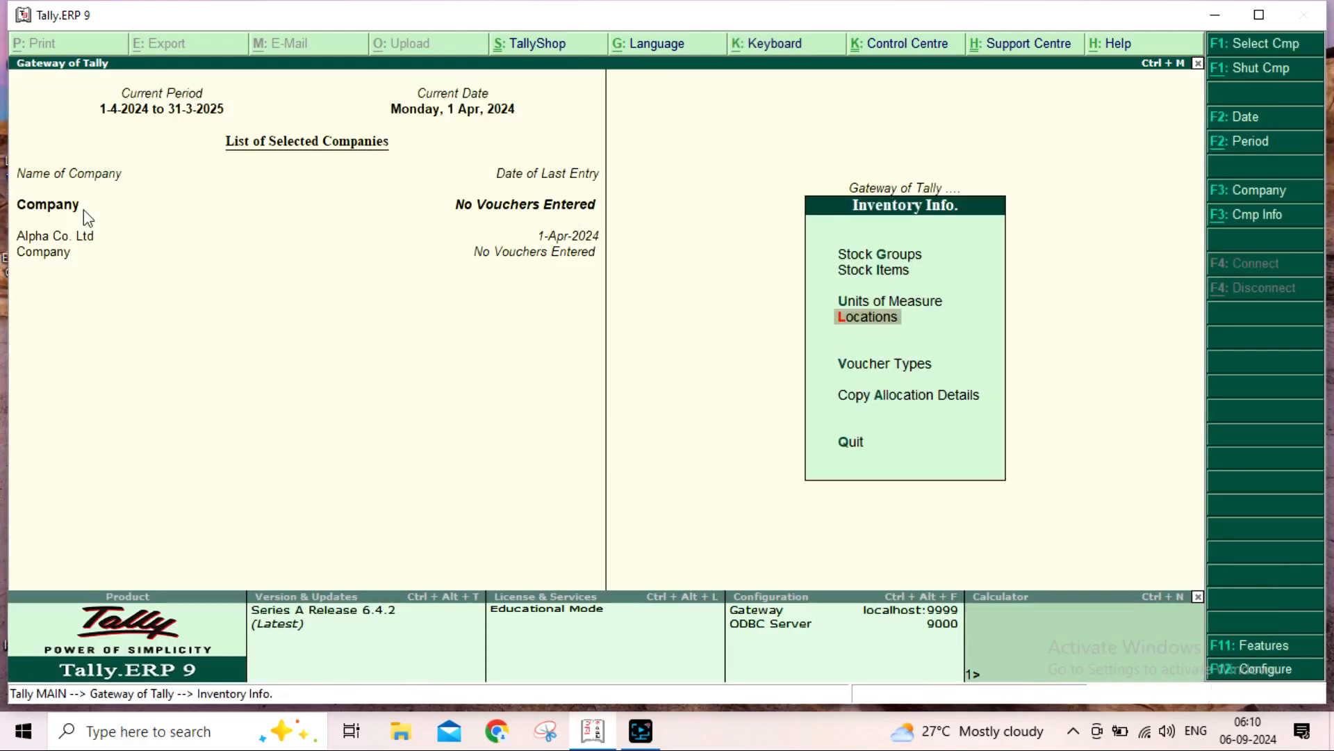
- Create a simple unit of measure with symbol Kg, formal name Kilogram and 0 decimal places, and leave the unit form
{"action": "key", "text": "Up"}
{"action": "key", "text": "Up"}
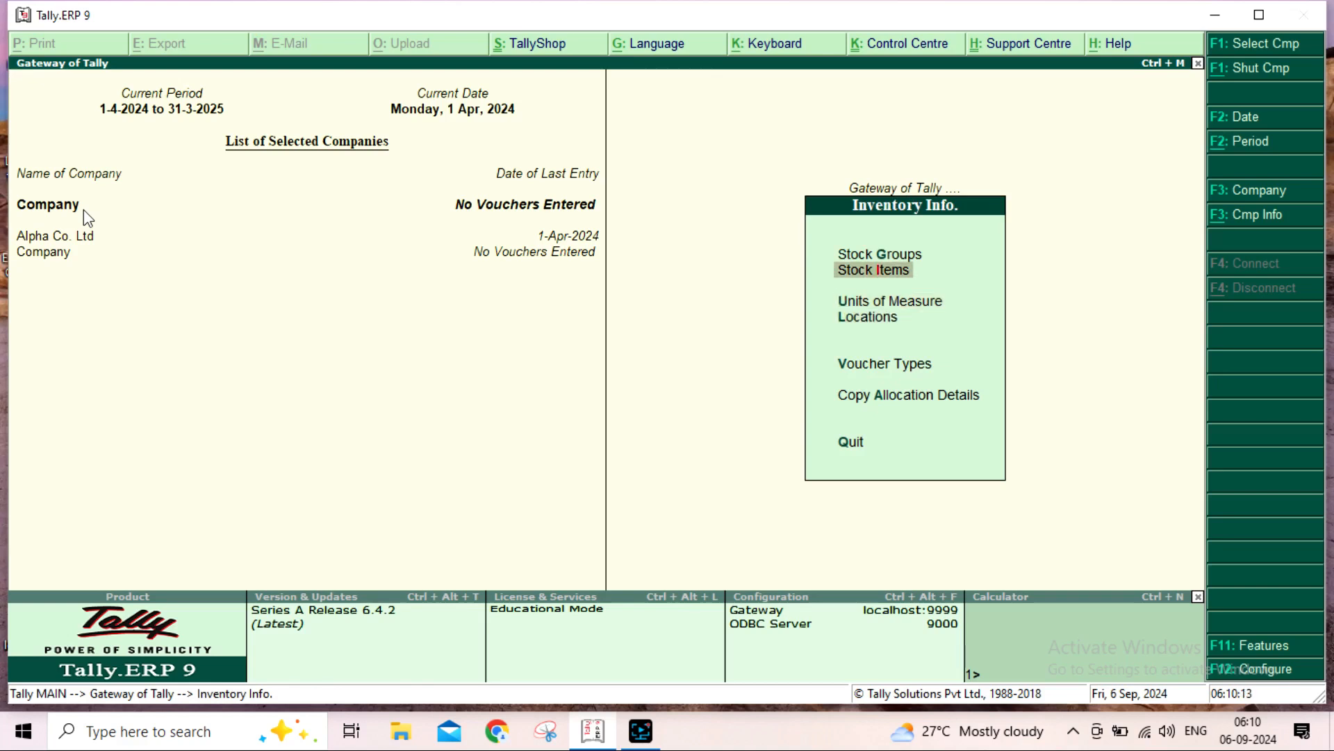
{"action": "key", "text": "Down"}
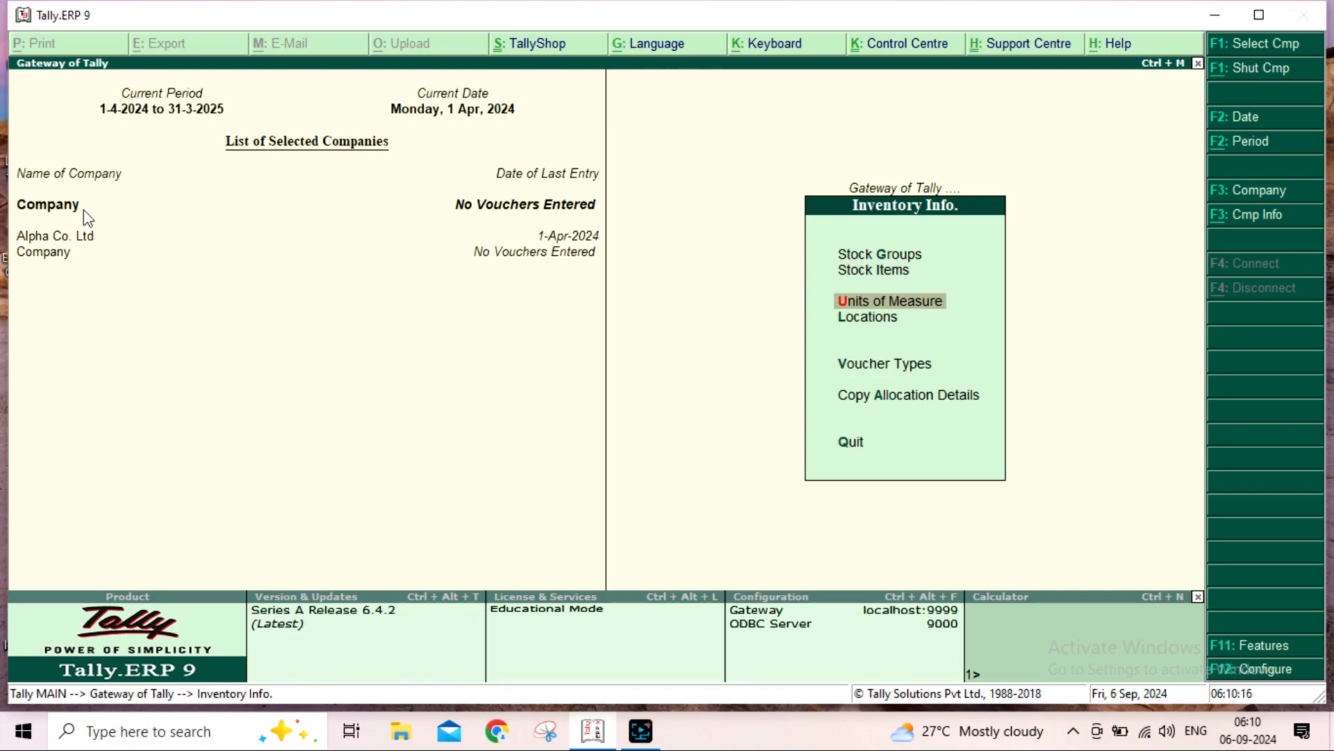
{"action": "key", "text": "Return"}
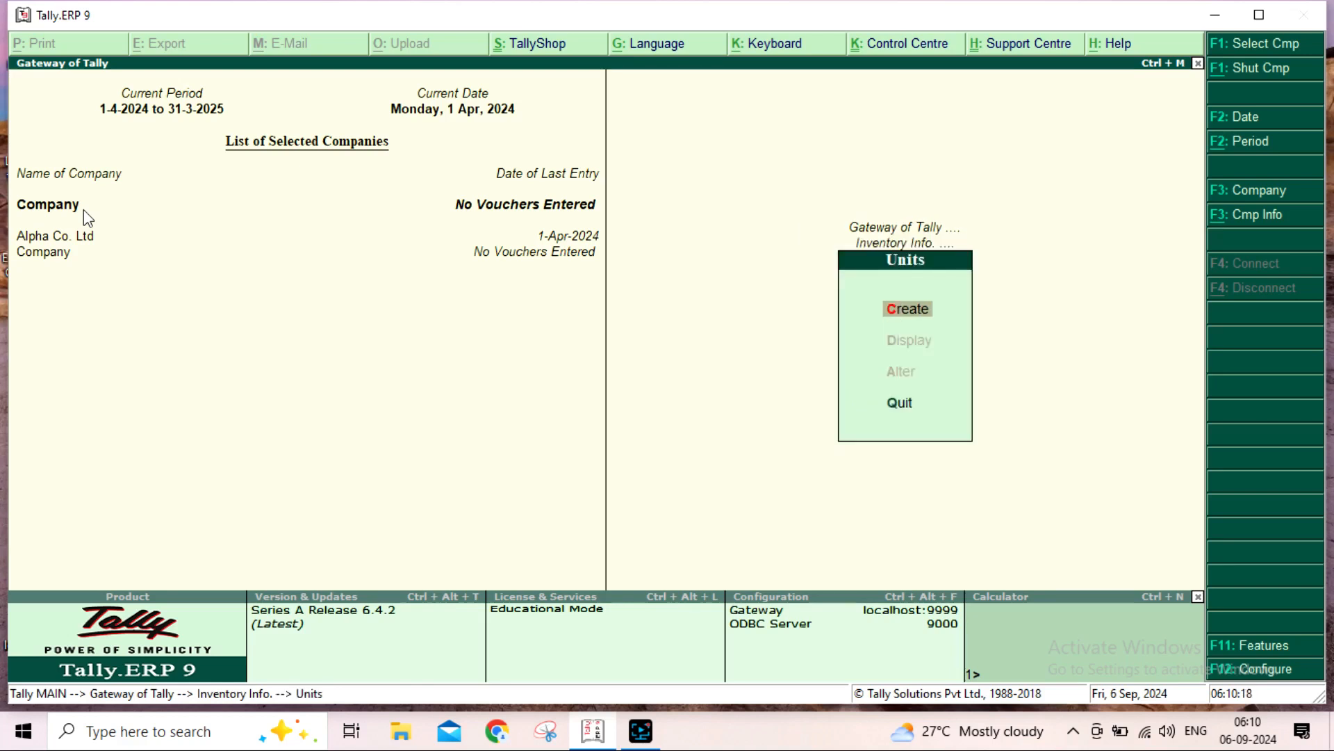
{"action": "key", "text": "Return"}
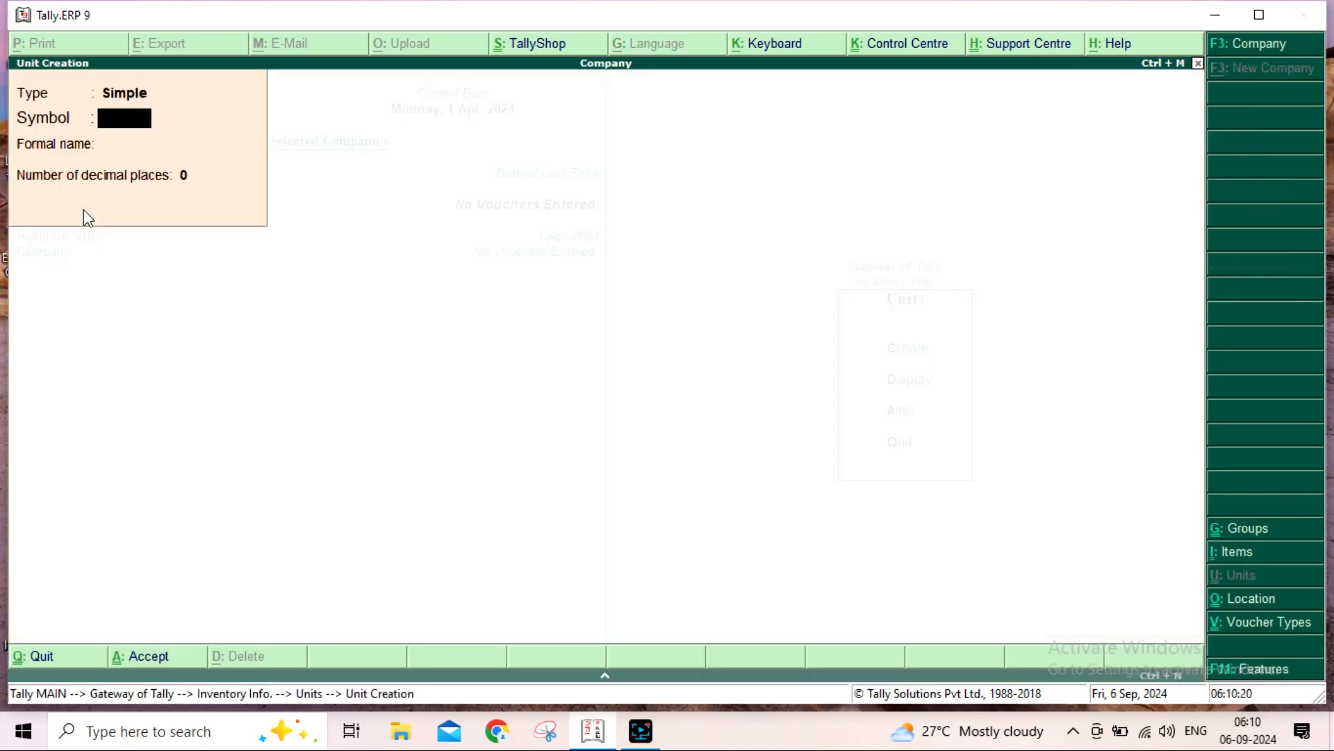
{"action": "type", "text": "Kg"}
{"action": "key", "text": "Return"}
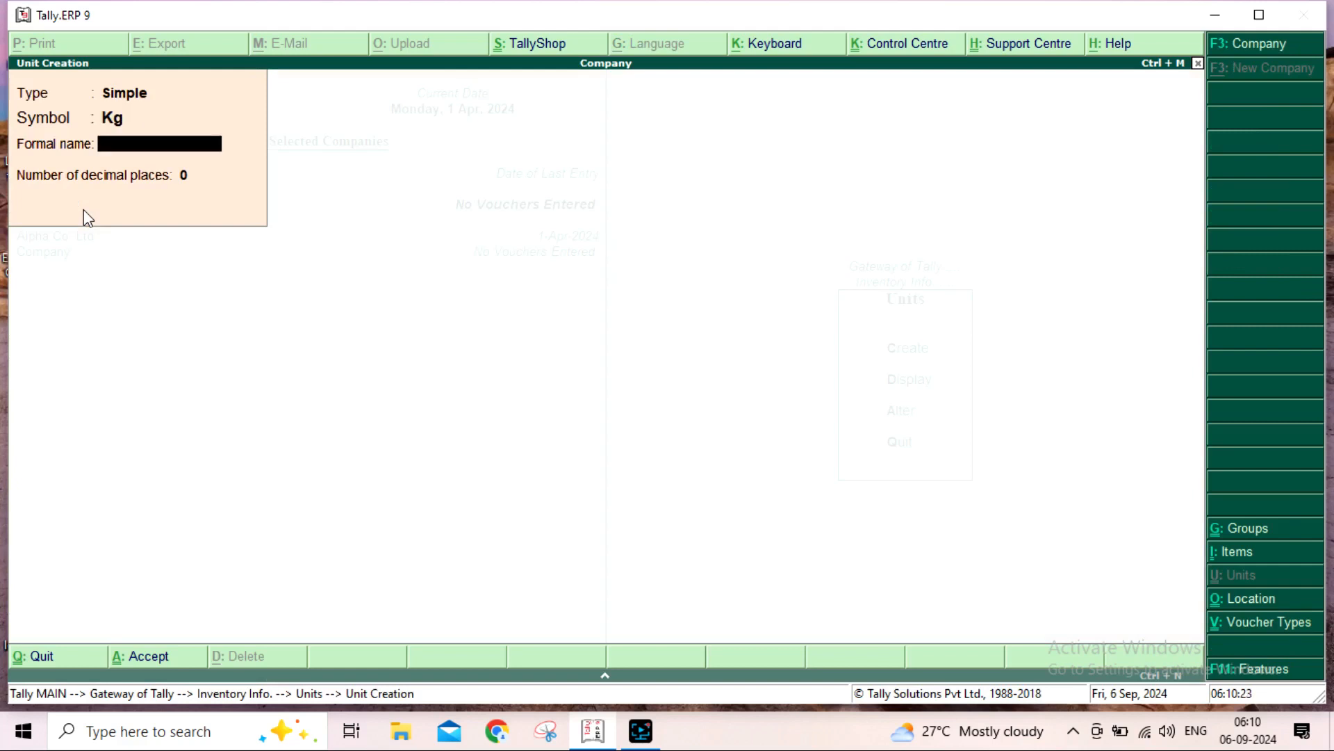
{"action": "type", "text": "Kilogram"}
{"action": "key", "text": "Return"}
{"action": "key", "text": "Return"}
{"action": "key", "text": "Return"}
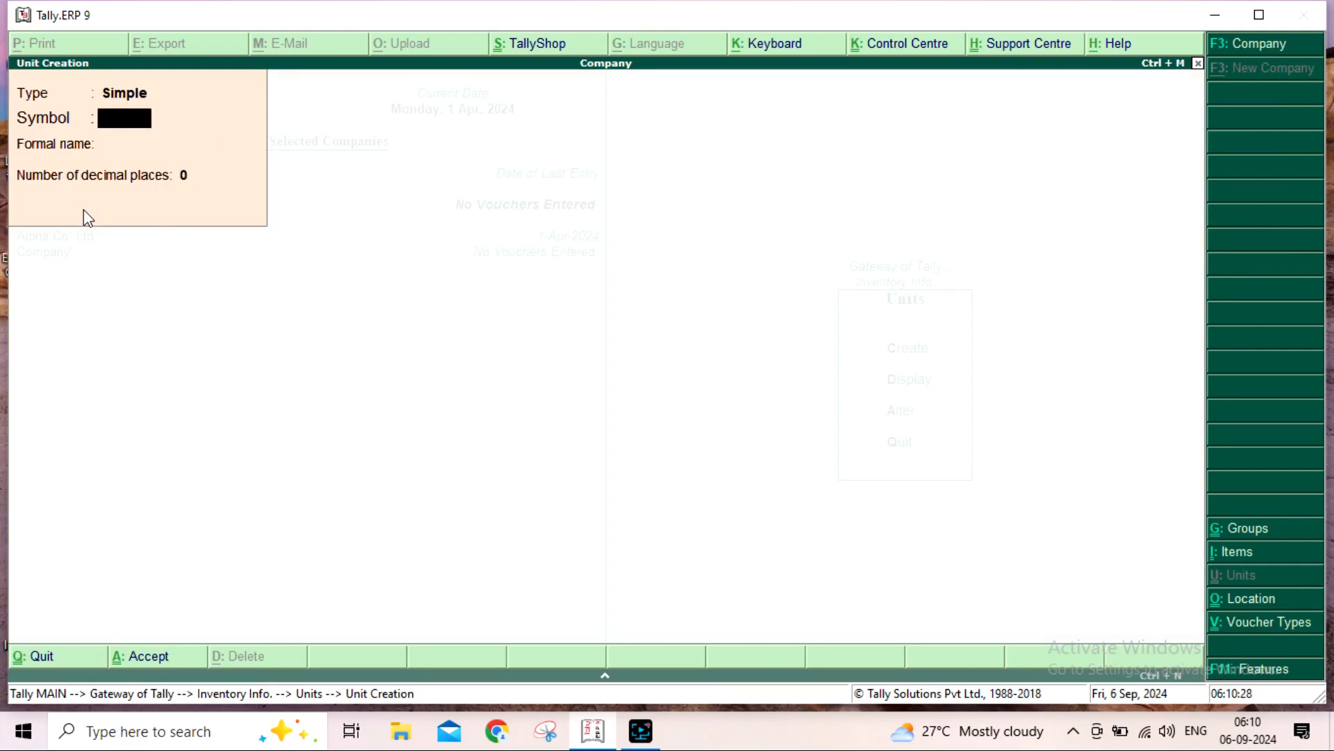
{"action": "key", "text": "Escape"}
{"action": "key", "text": "Return"}
{"action": "key", "text": "Escape"}
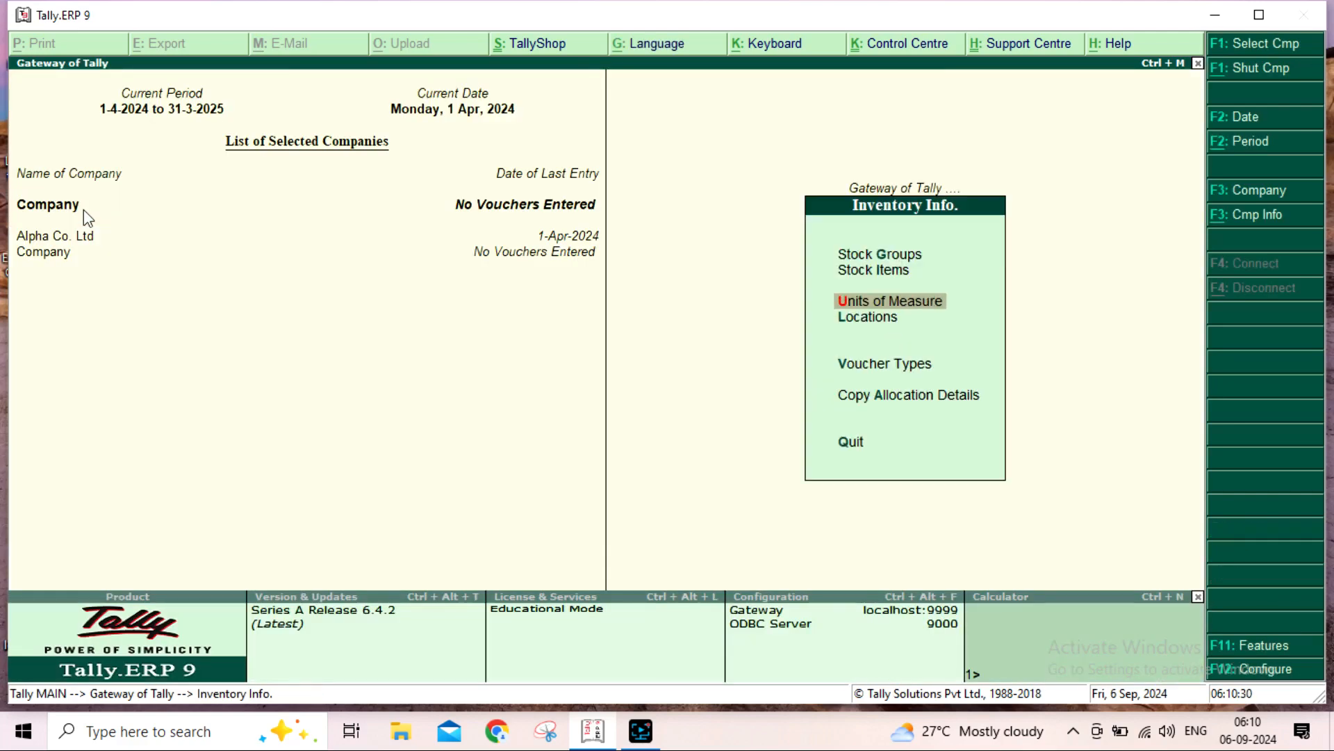
- Create a single stock item named SUgar under Primary with unit Kg and no opening balance
{"action": "key", "text": "Up"}
{"action": "key", "text": "Return"}
{"action": "key", "text": "Return"}
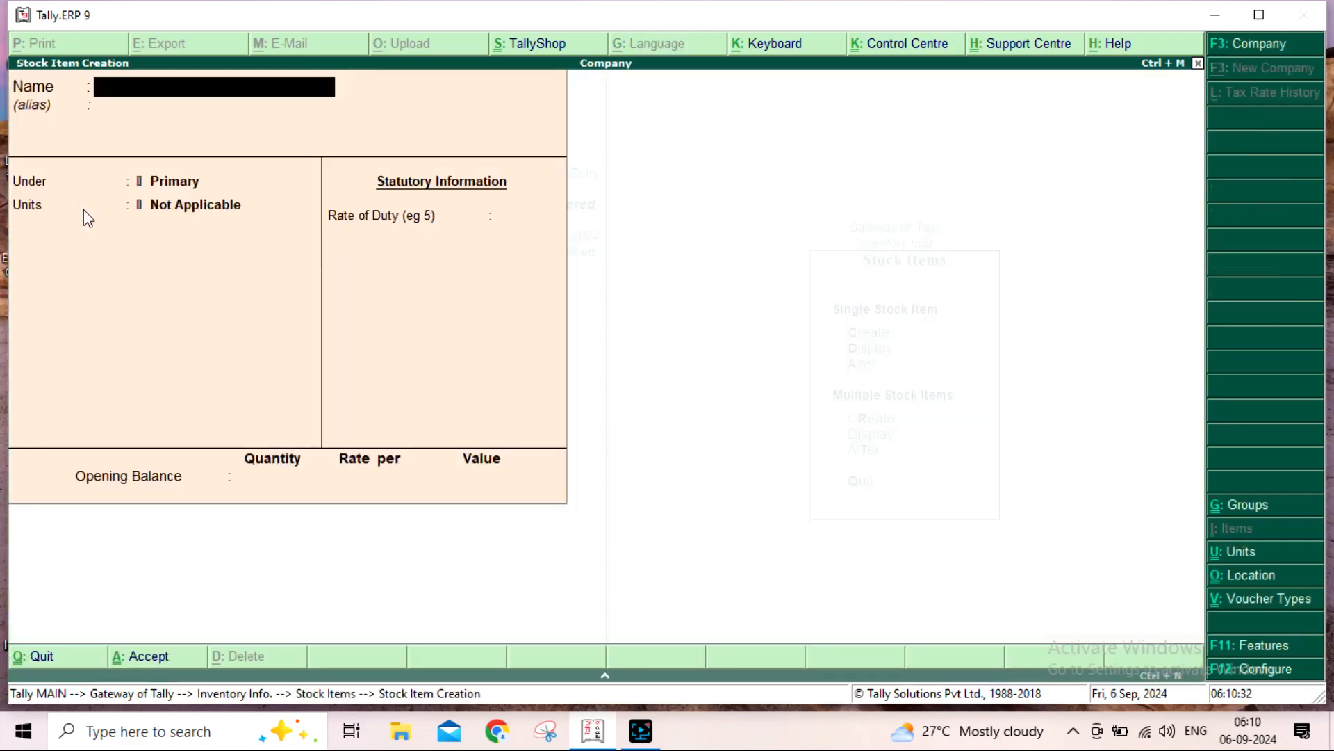
{"action": "type", "text": "SUgar"}
{"action": "key", "text": "Return"}
{"action": "key", "text": "Return"}
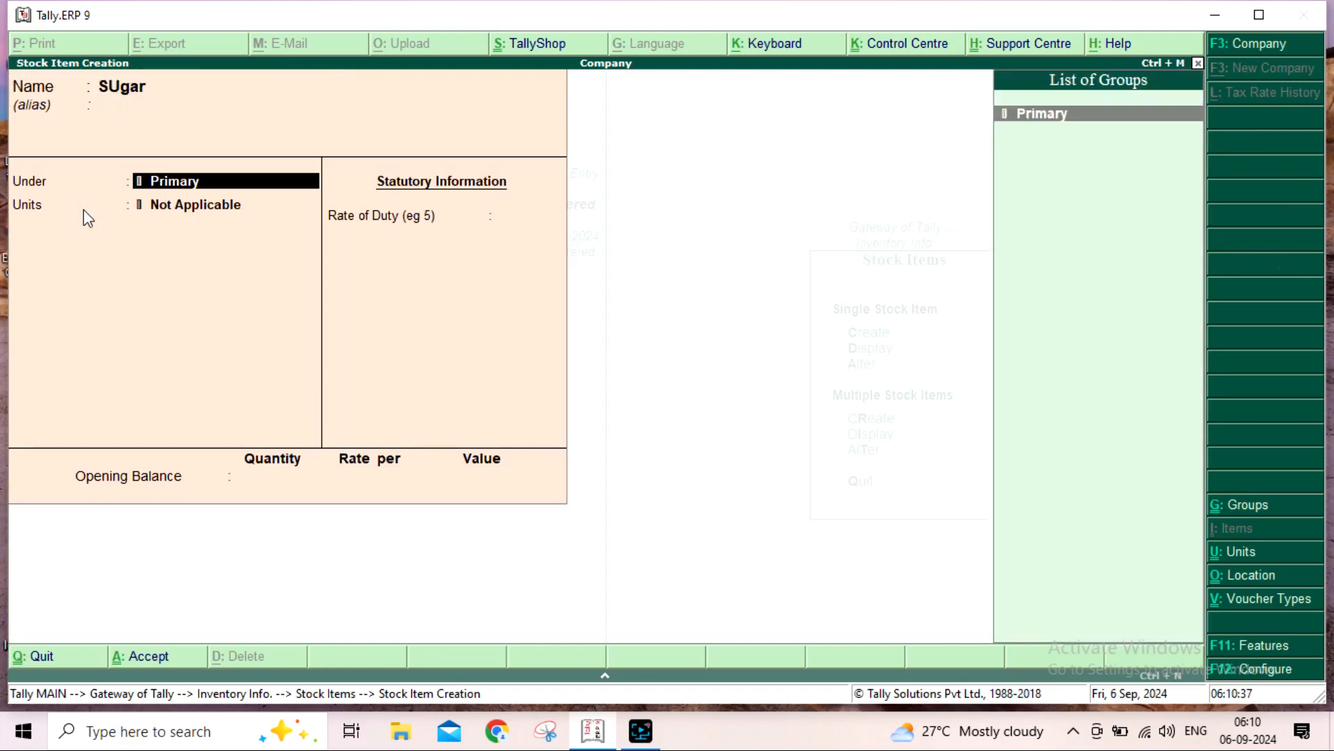
{"action": "key", "text": "Return"}
{"action": "key", "text": "Down"}
{"action": "key", "text": "Return"}
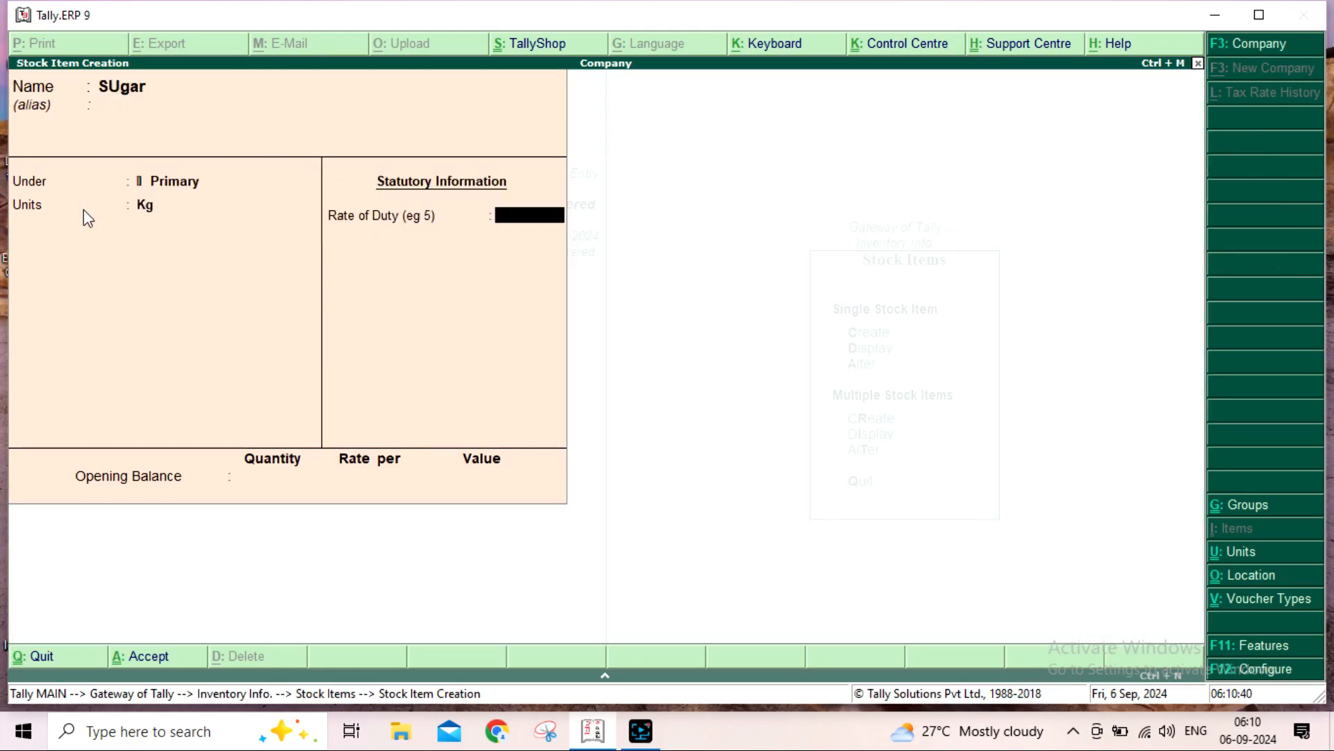
{"action": "key", "text": "Return"}
{"action": "key", "text": "Return"}
{"action": "key", "text": "Return"}
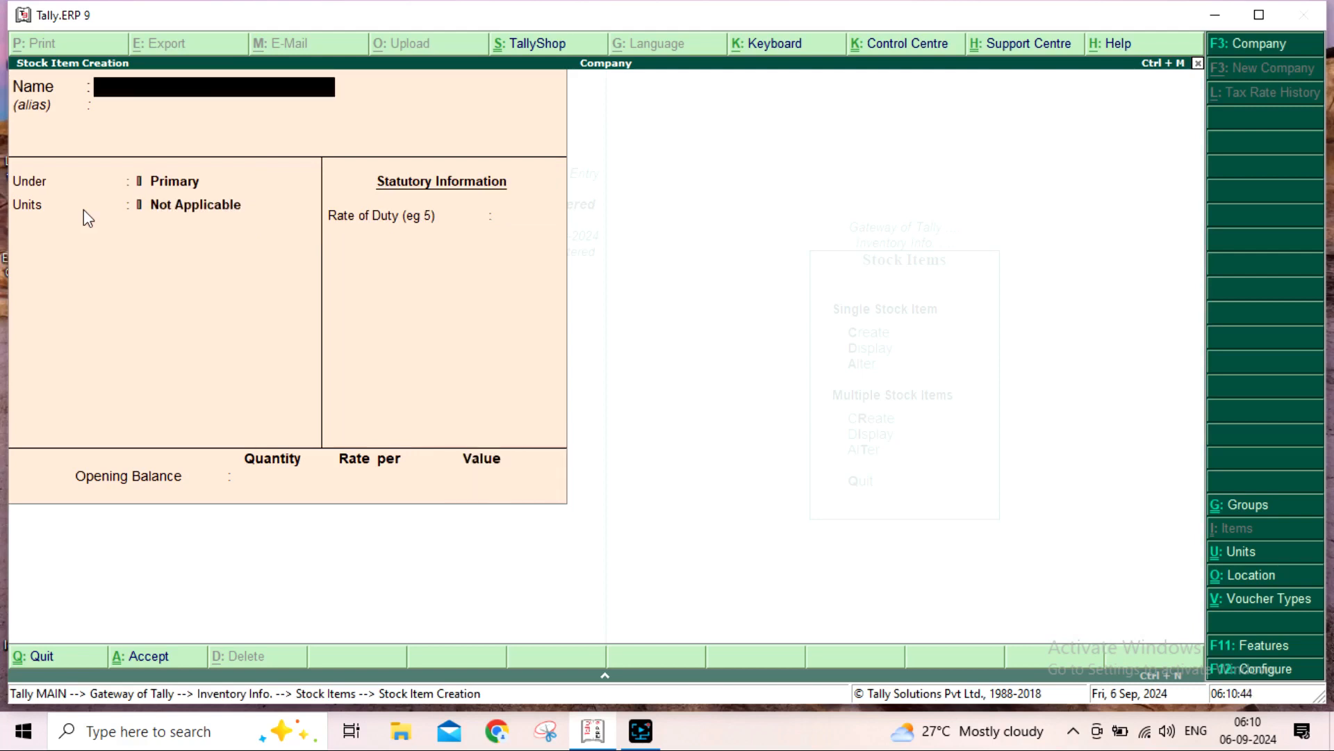
- Create a stock item named Rice under Primary with unit Kg, and return to the inventory master options
{"action": "type", "text": "Rice"}
{"action": "key", "text": "Return"}
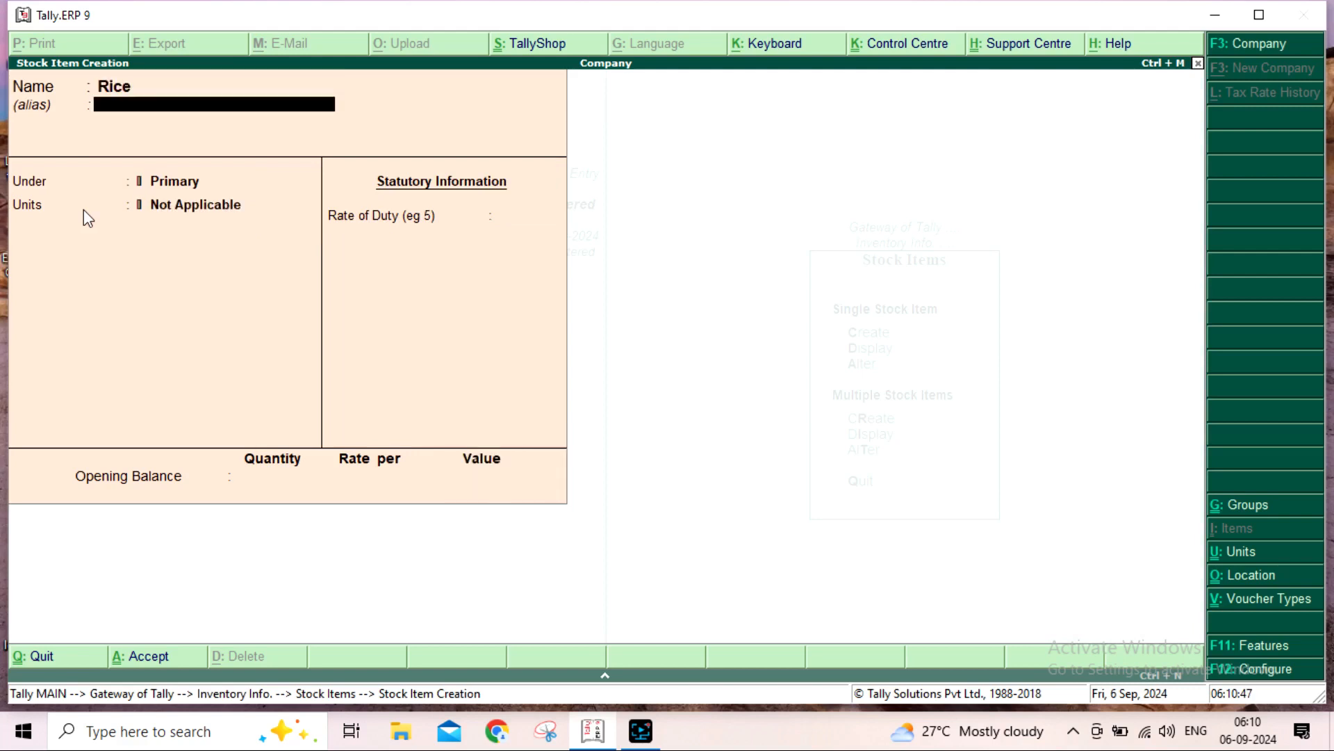
{"action": "key", "text": "Return"}
{"action": "key", "text": "Return"}
{"action": "key", "text": "Down"}
{"action": "key", "text": "Return"}
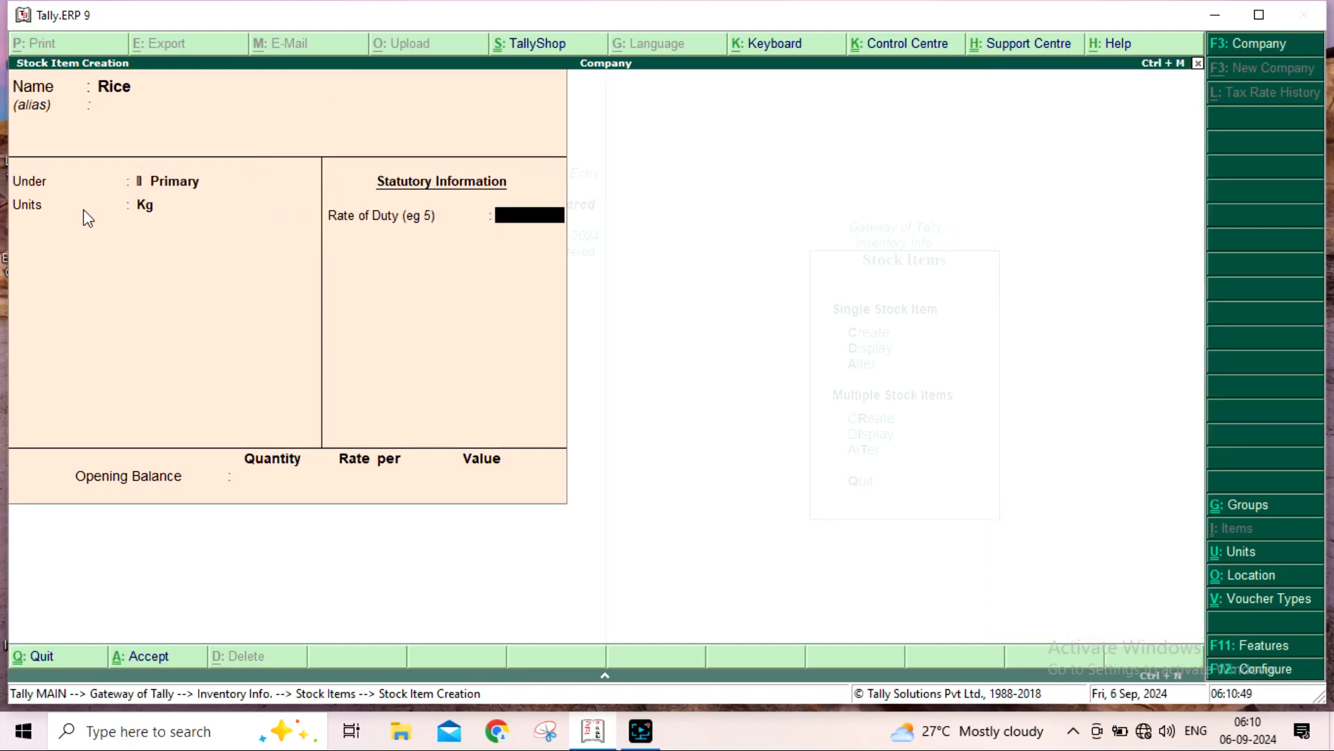
{"action": "key", "text": "ctrl+a"}
{"action": "key", "text": "Escape"}
{"action": "key", "text": "Escape"}
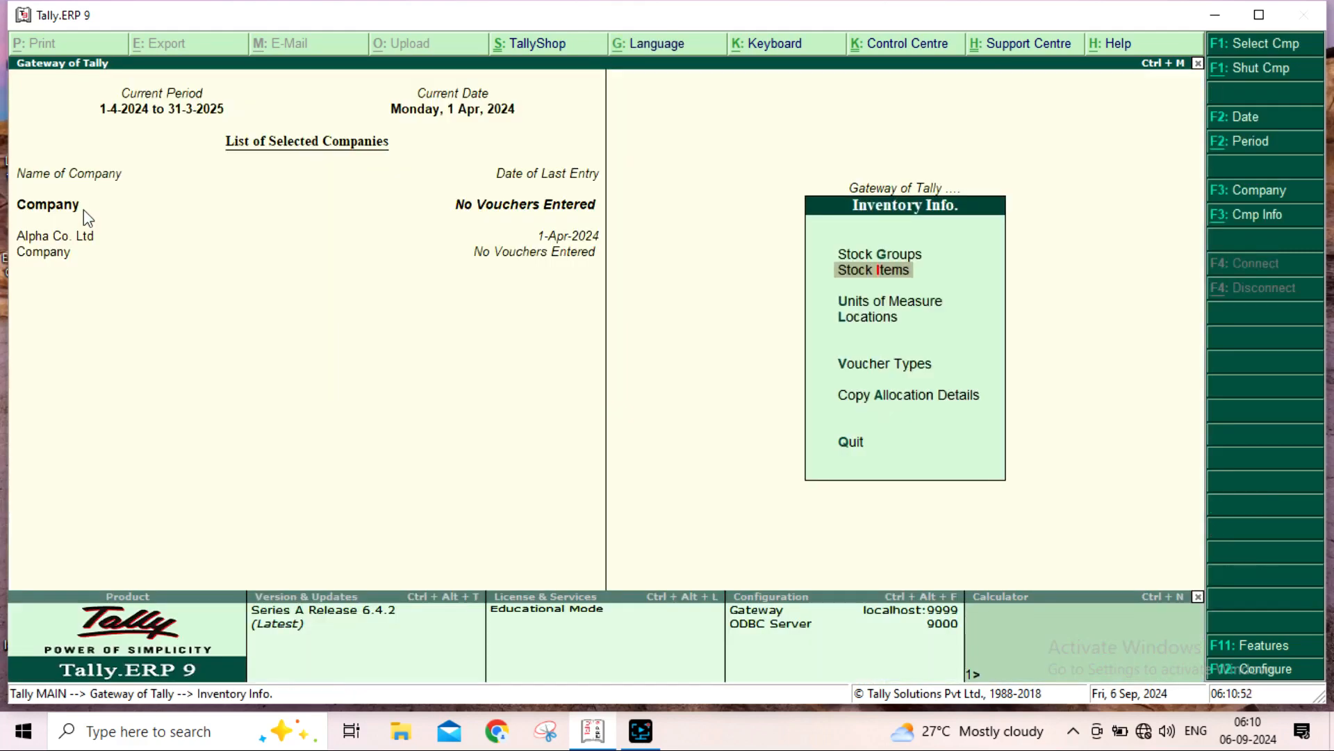
- Start a purchase accounting voucher with supplier invoice number 1 dated 1-Apr-2024
{"action": "key", "text": "Escape"}
{"action": "key", "text": "Down"}
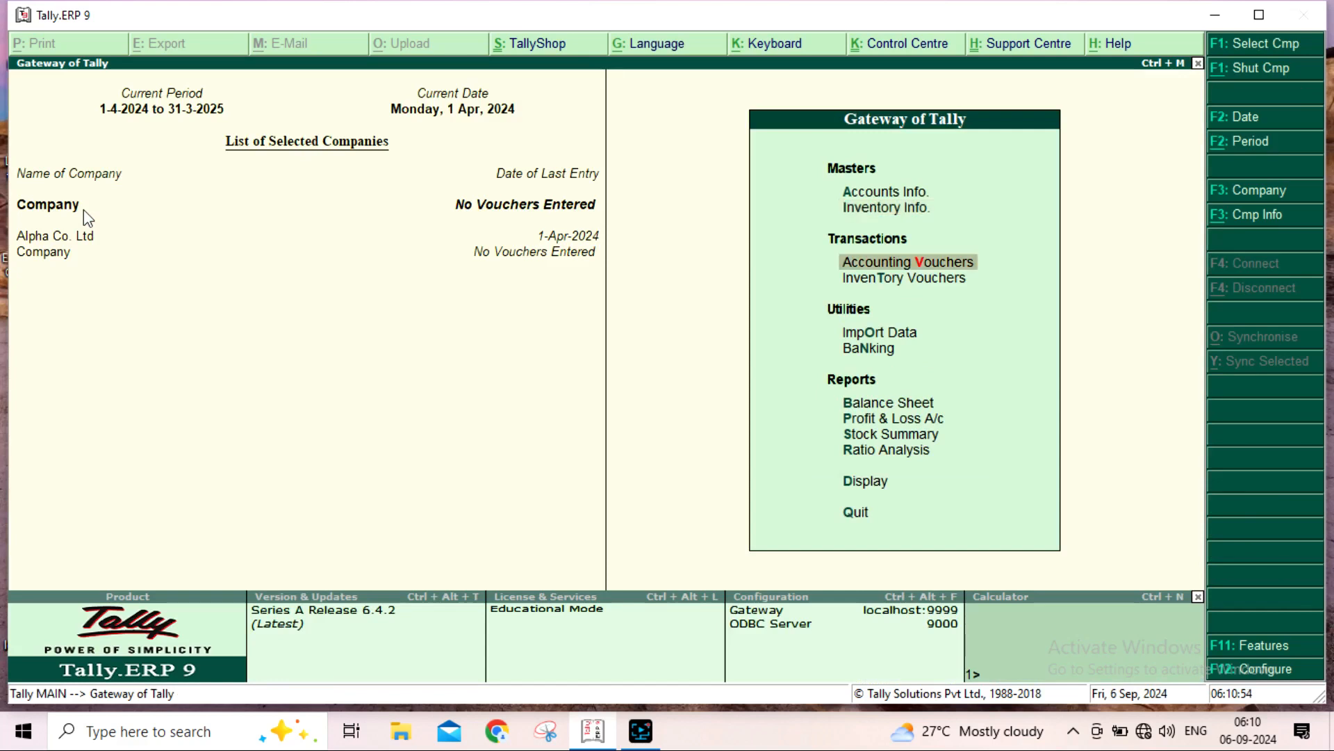
{"action": "key", "text": "Return"}
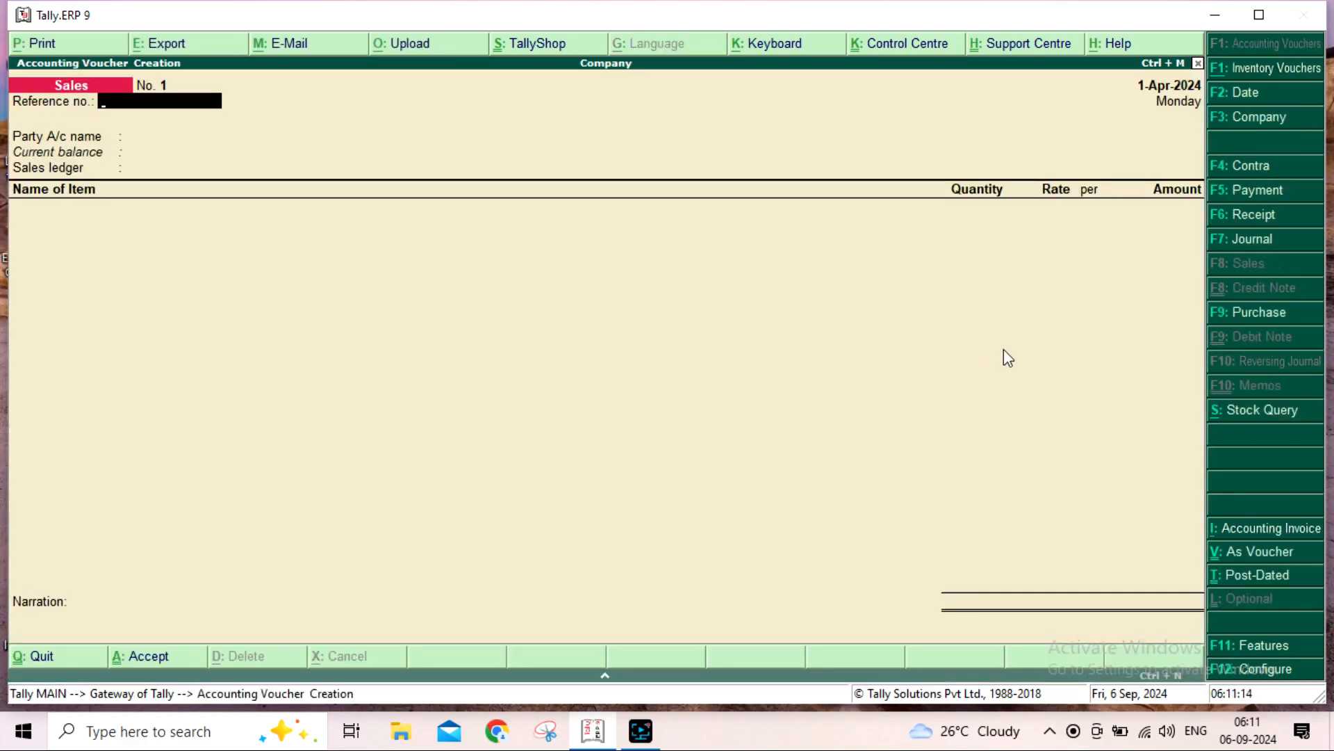
{"action": "left_click", "coordinate": [1249, 314]}
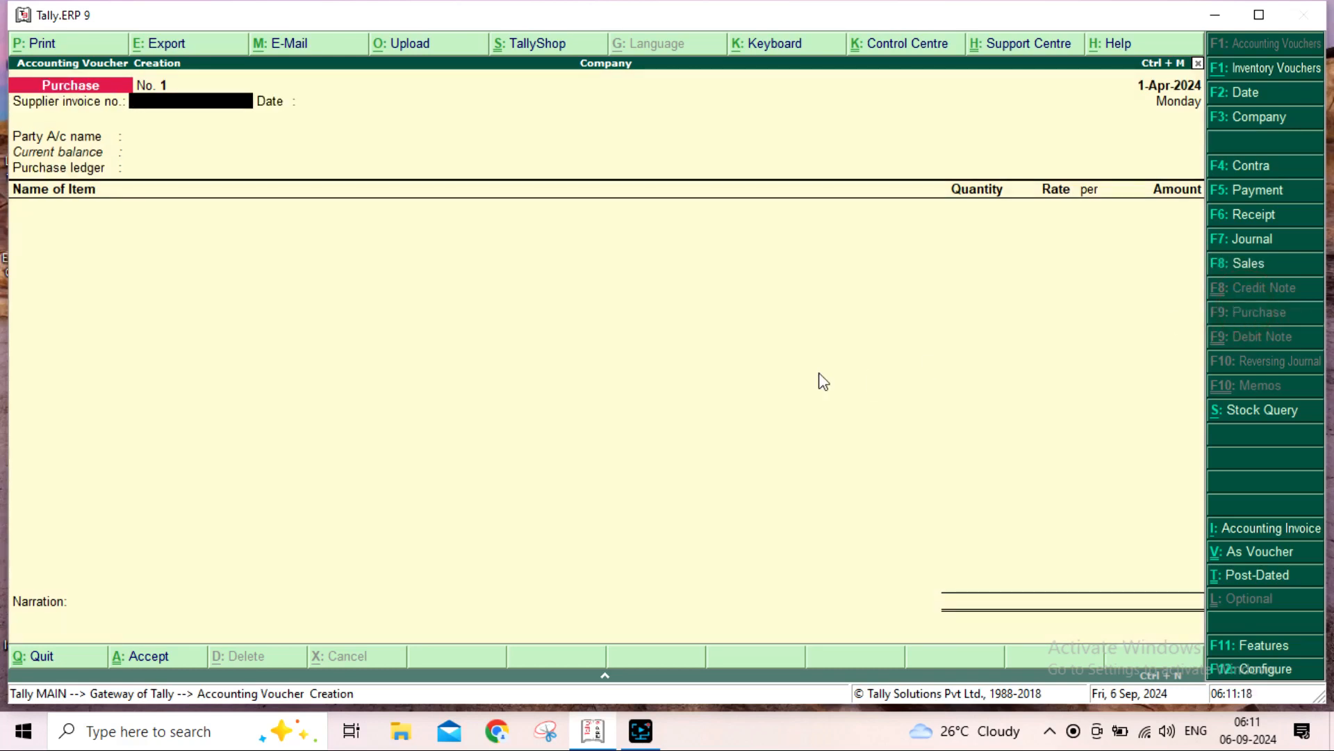
{"action": "type", "text": "1"}
{"action": "key", "text": "Return"}
{"action": "key", "text": "Return"}
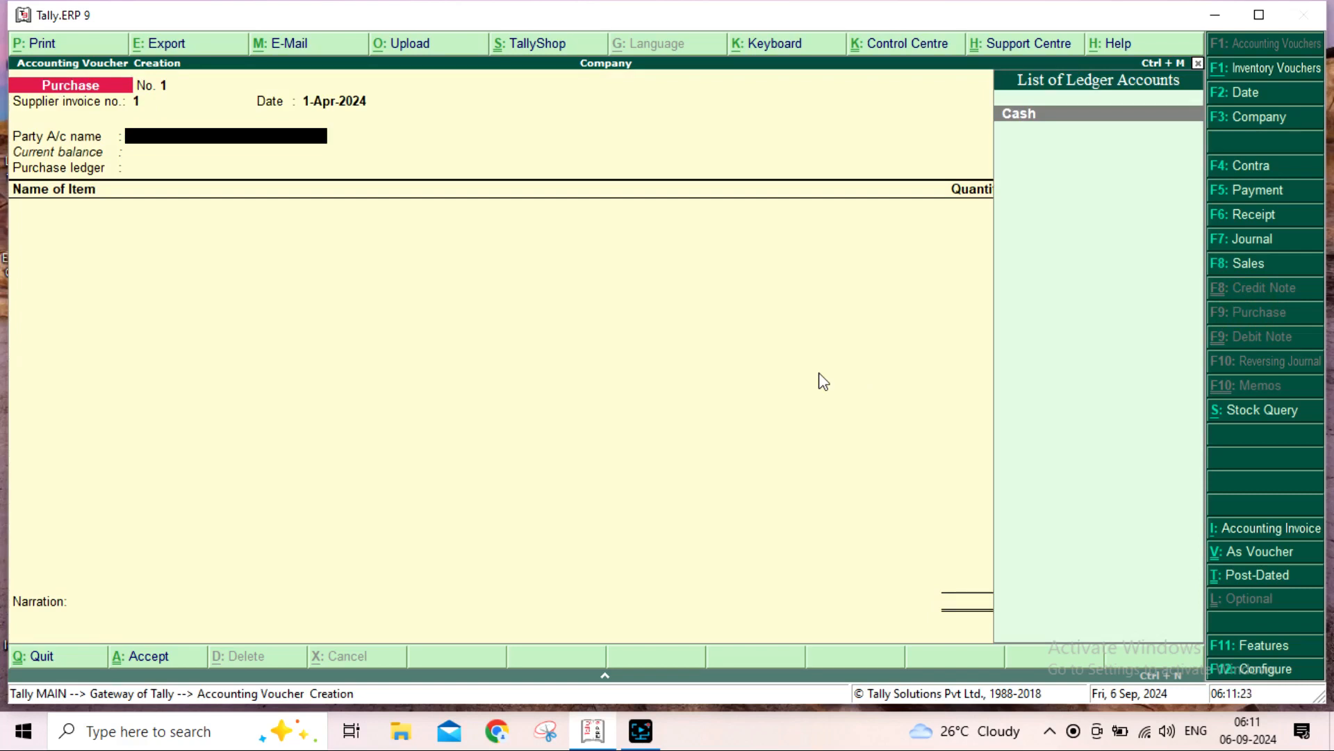
- Set Cash as the purchase voucher's party account and accept the default party details
{"action": "key", "text": "Return"}
{"action": "key", "text": "Return"}
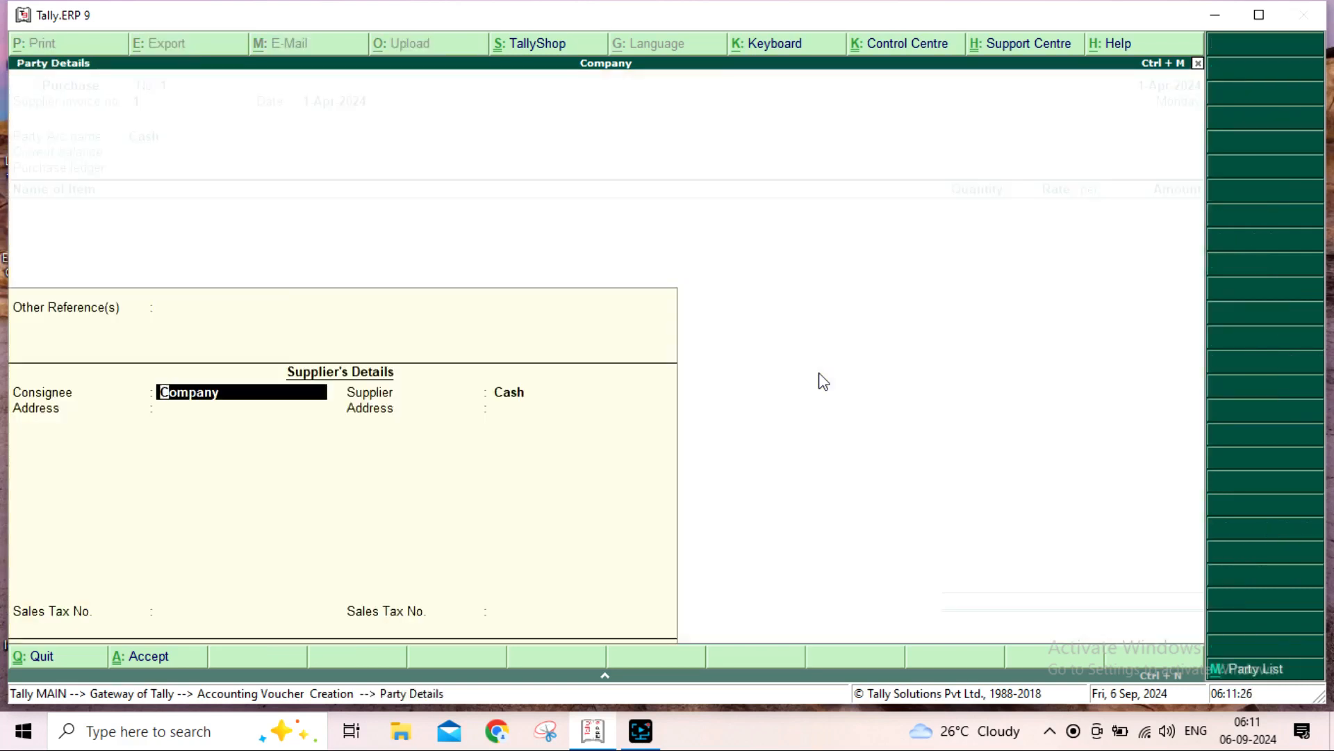
{"action": "key", "text": "Return"}
{"action": "key", "text": "Return"}
{"action": "key", "text": "Return"}
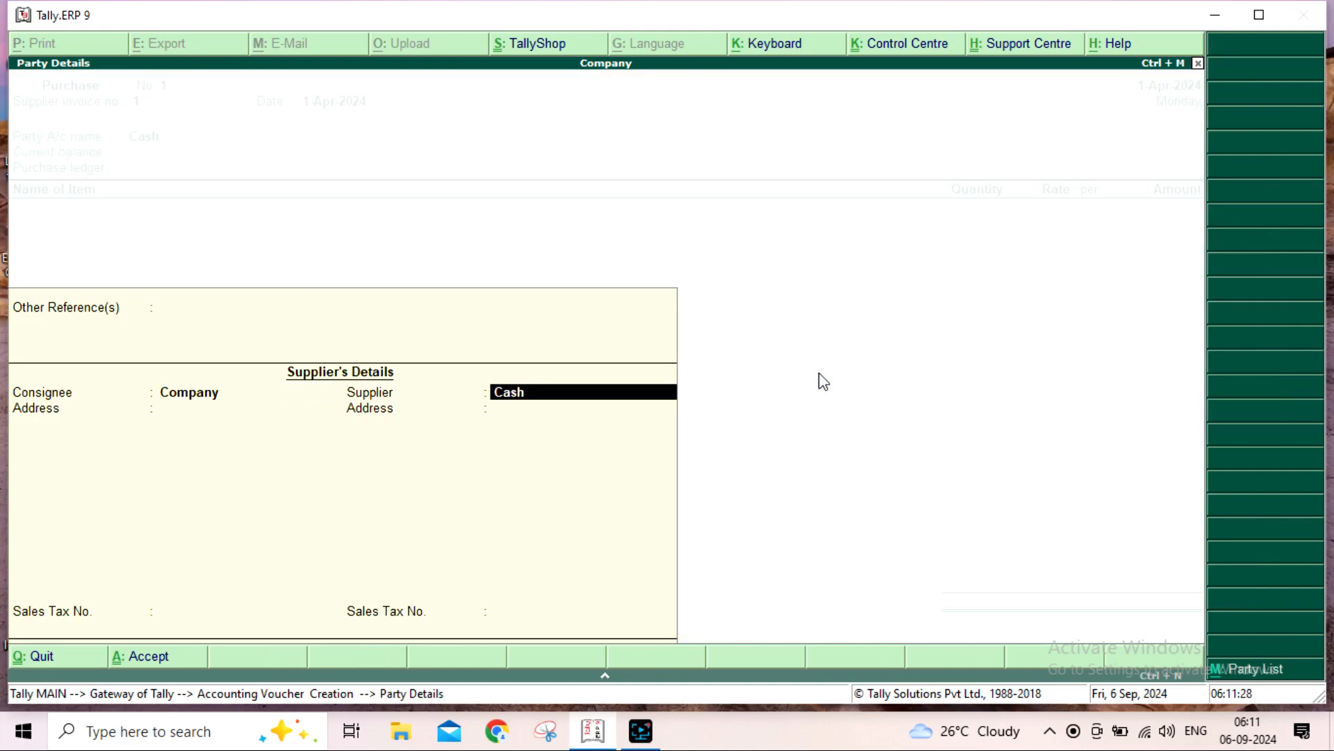
{"action": "key", "text": "Return"}
{"action": "key", "text": "Return"}
{"action": "key", "text": "Return"}
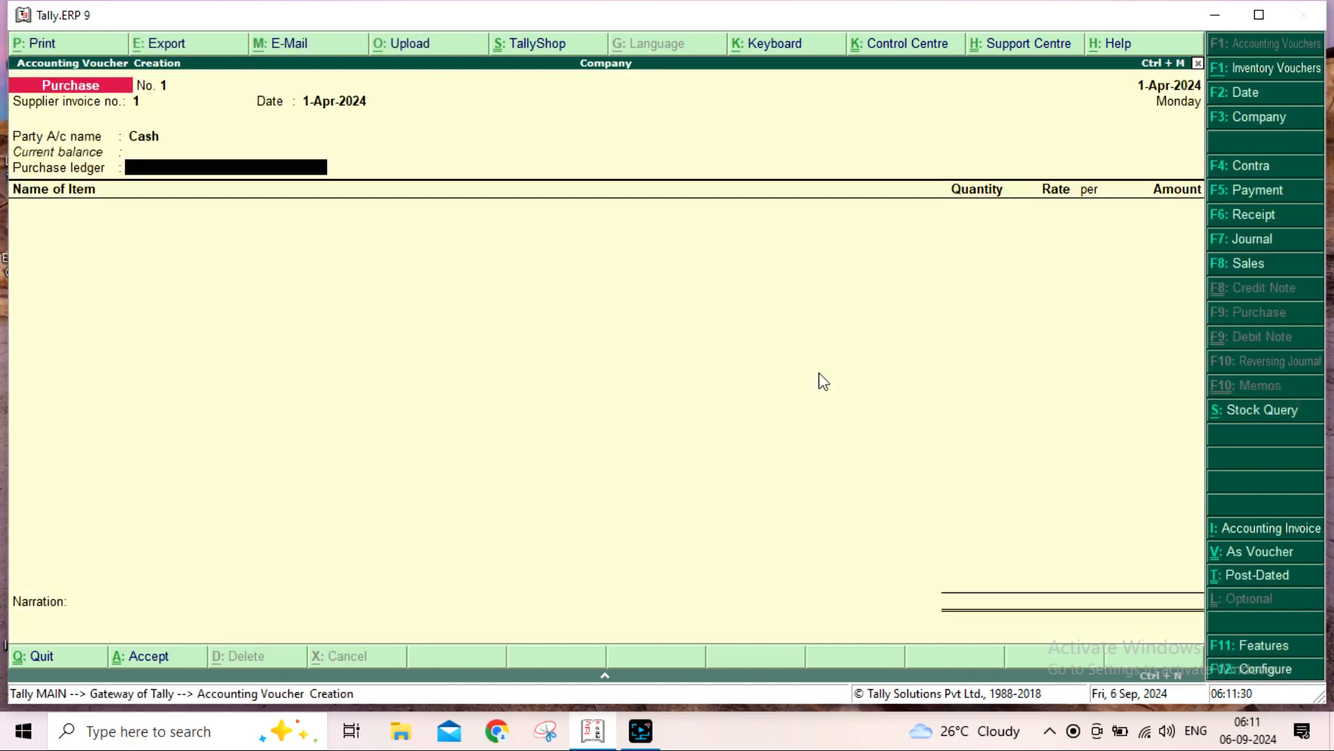
- Create a Purchase ledger under Purchase Accounts with inventory values affected and no rounding, for use as the voucher's purchase ledger
{"action": "key", "text": "alt+c"}
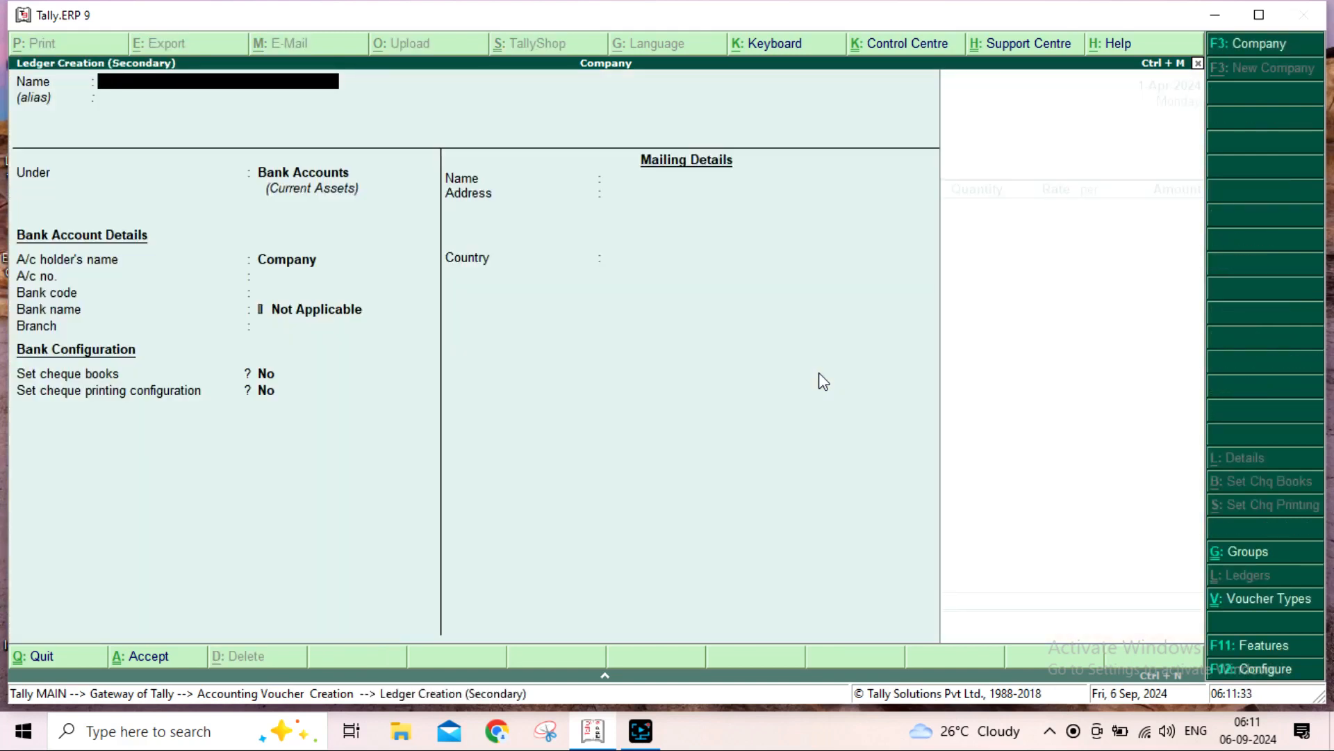
{"action": "type", "text": "Purchase"}
{"action": "key", "text": "Return"}
{"action": "key", "text": "Return"}
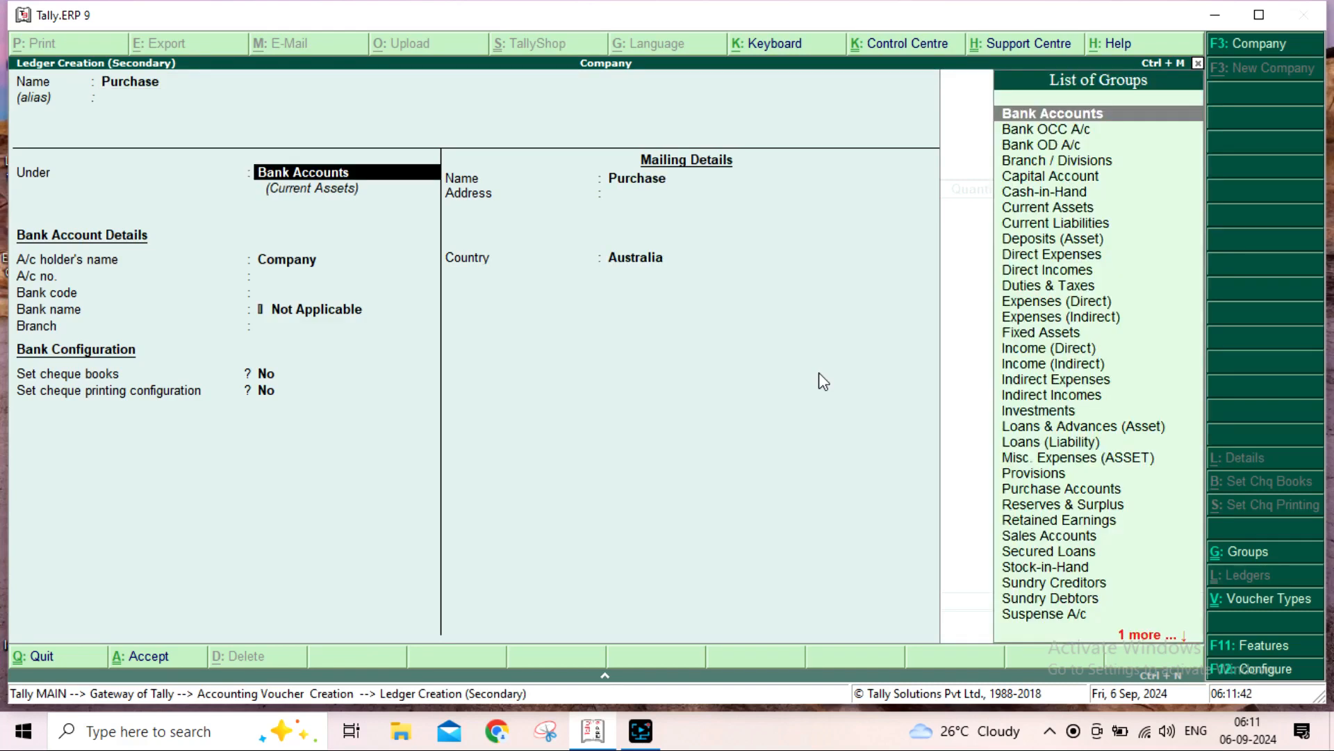
{"action": "type", "text": "Pu"}
{"action": "key", "text": "Return"}
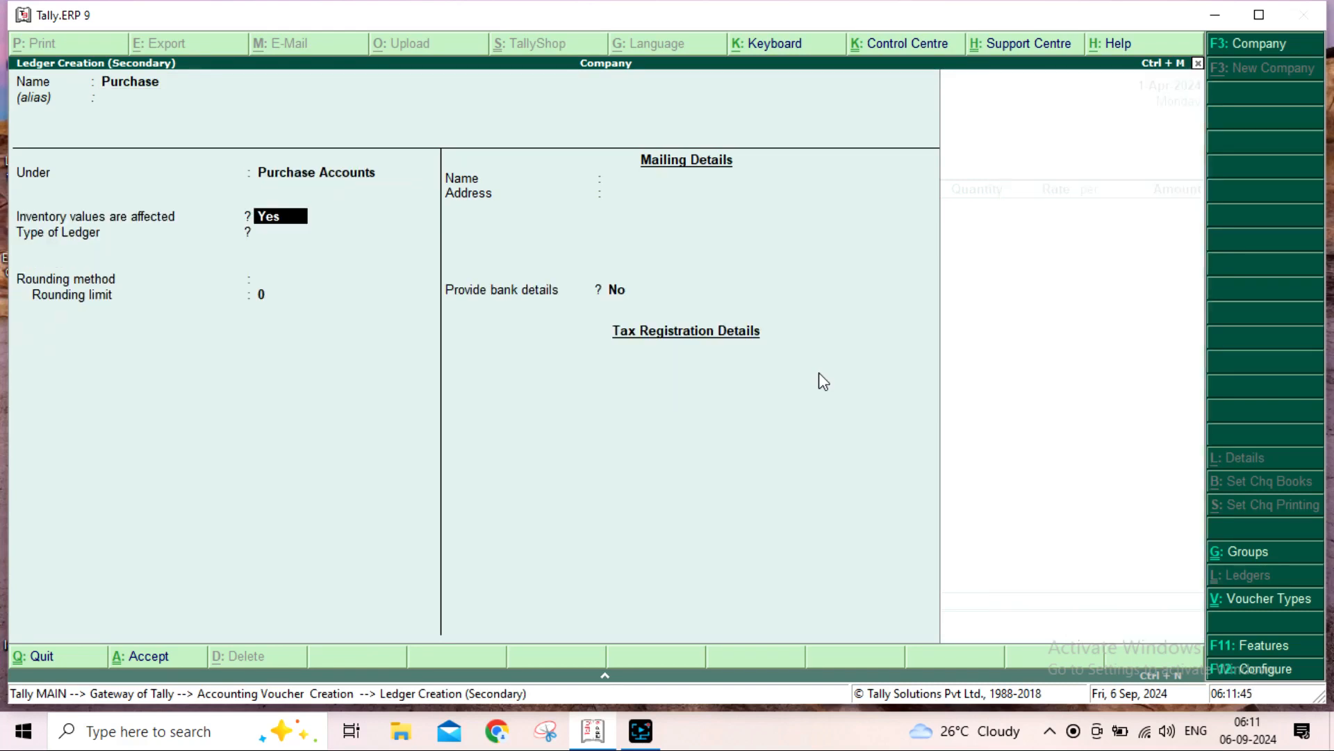
{"action": "key", "text": "Return"}
{"action": "key", "text": "Return"}
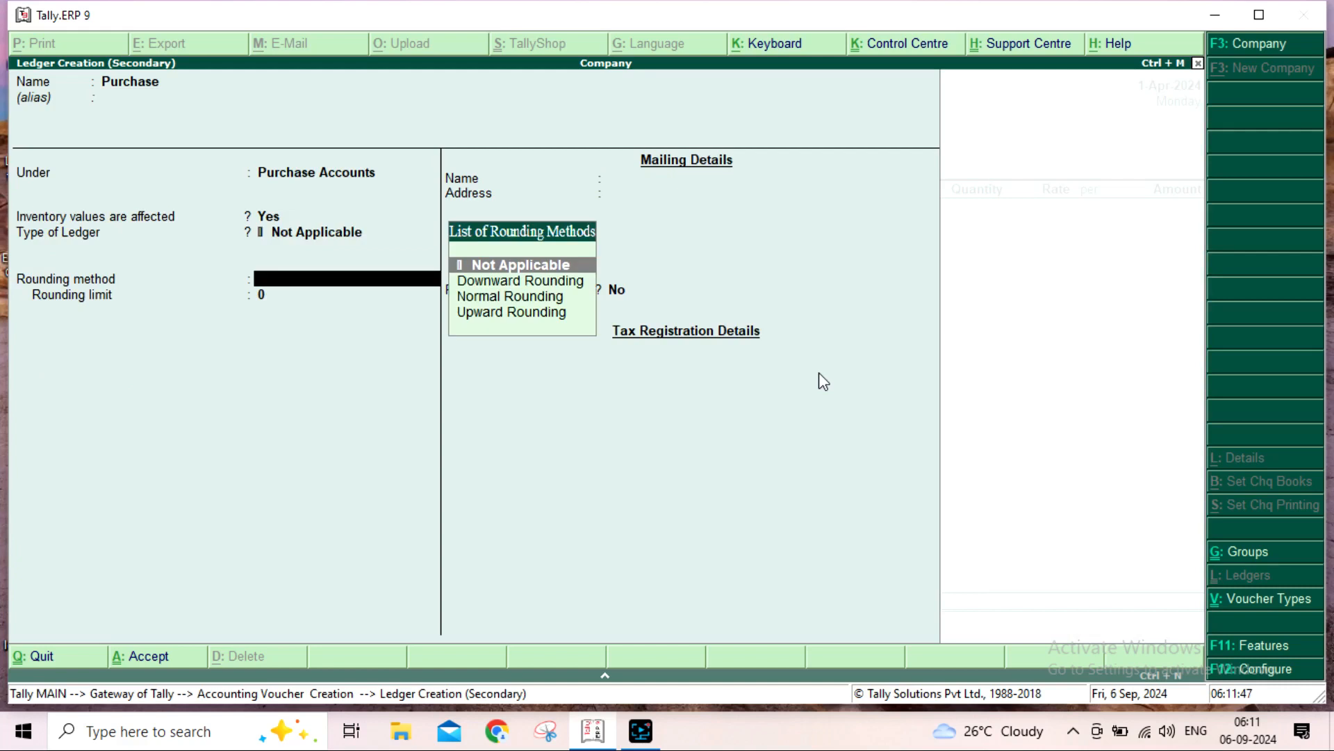
{"action": "key", "text": "Return"}
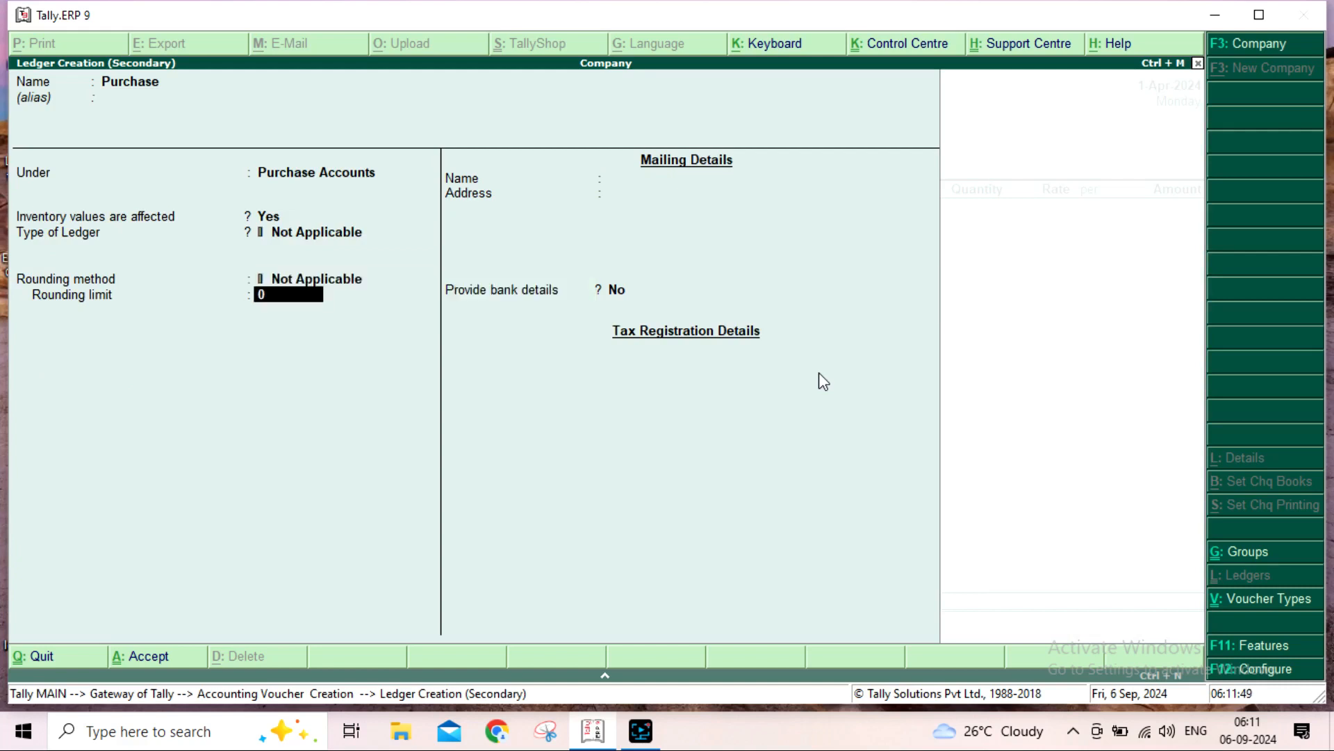
{"action": "key", "text": "Return"}
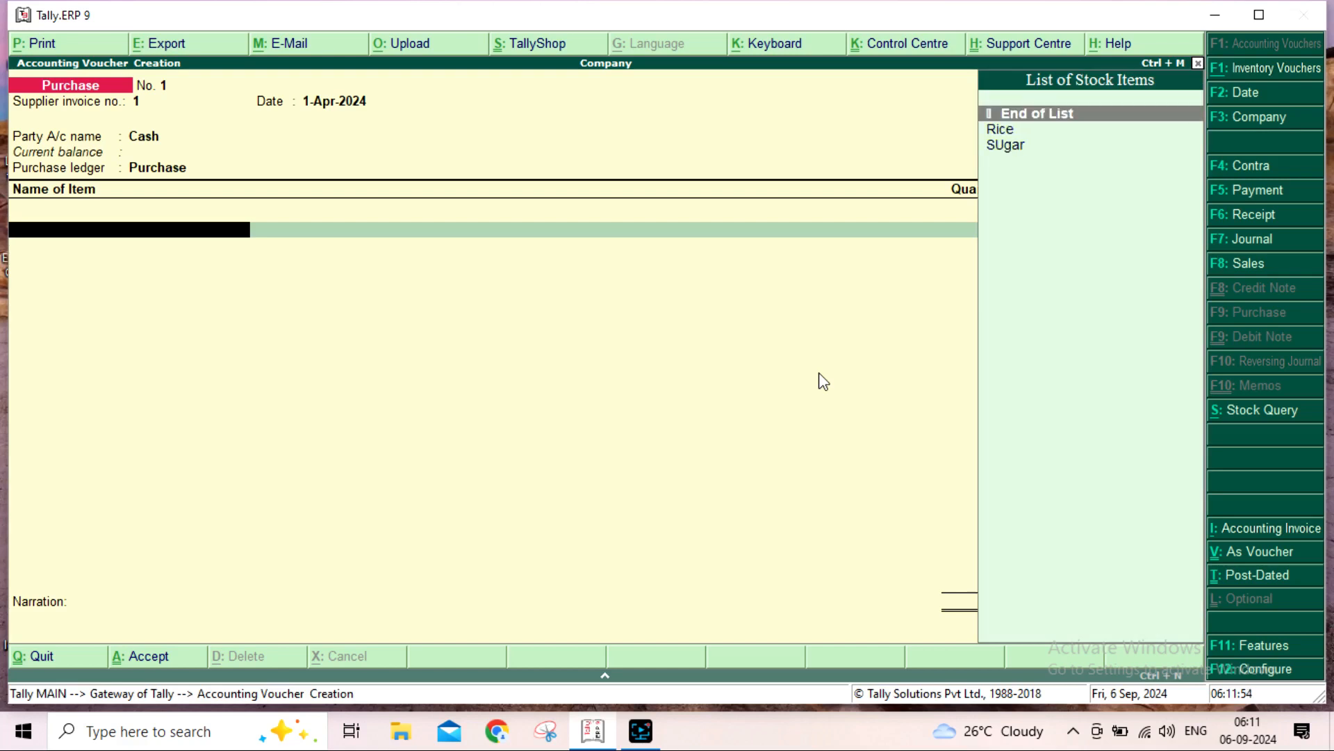
- Add Rice to the purchase voucher and allocate 500 Kg at a rate of 50 per Kg to Amritsar Godown
{"action": "key", "text": "Down"}
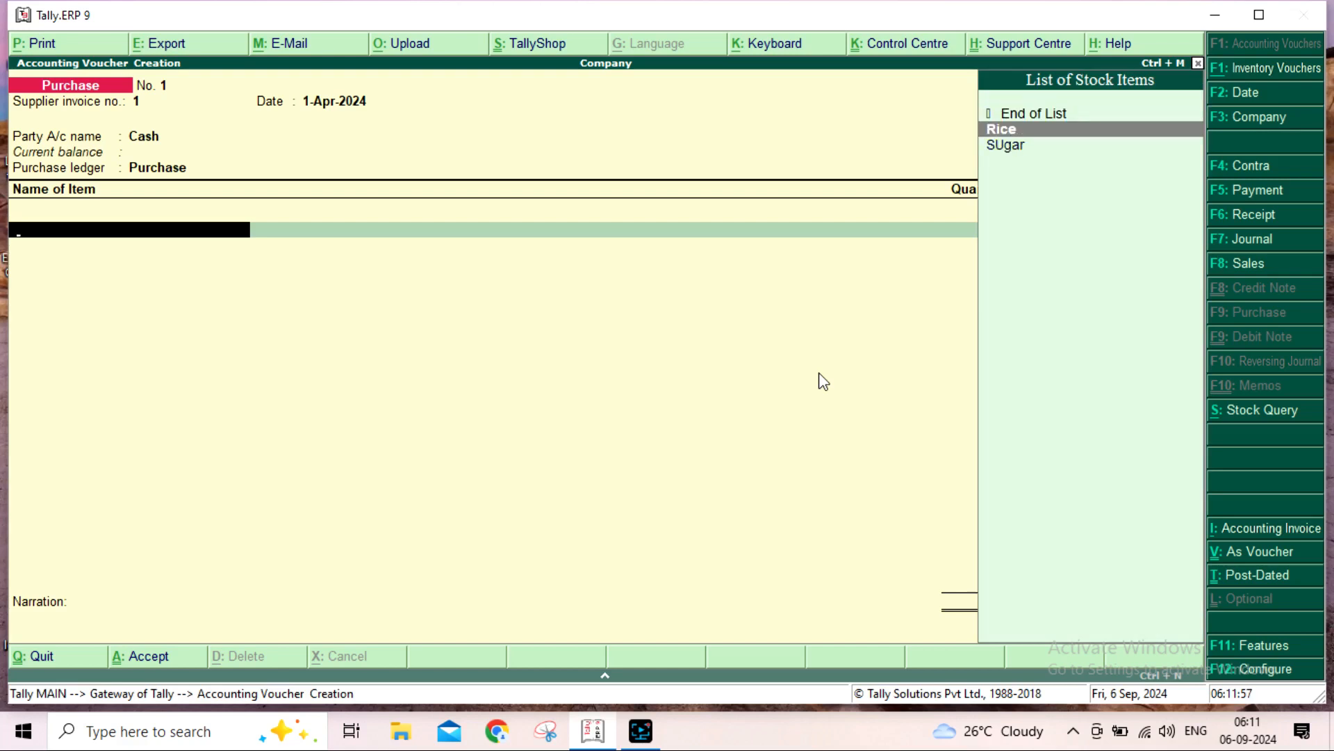
{"action": "key", "text": "Return"}
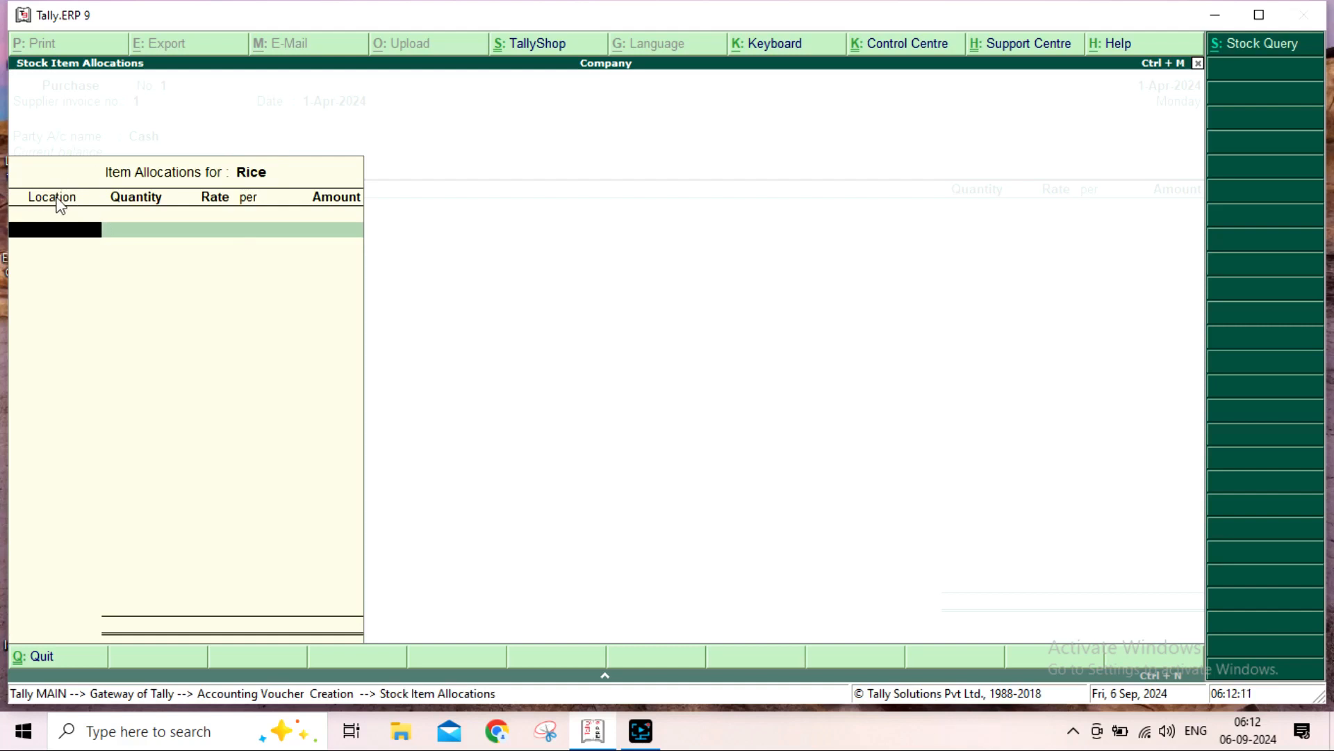
{"action": "key", "text": "space"}
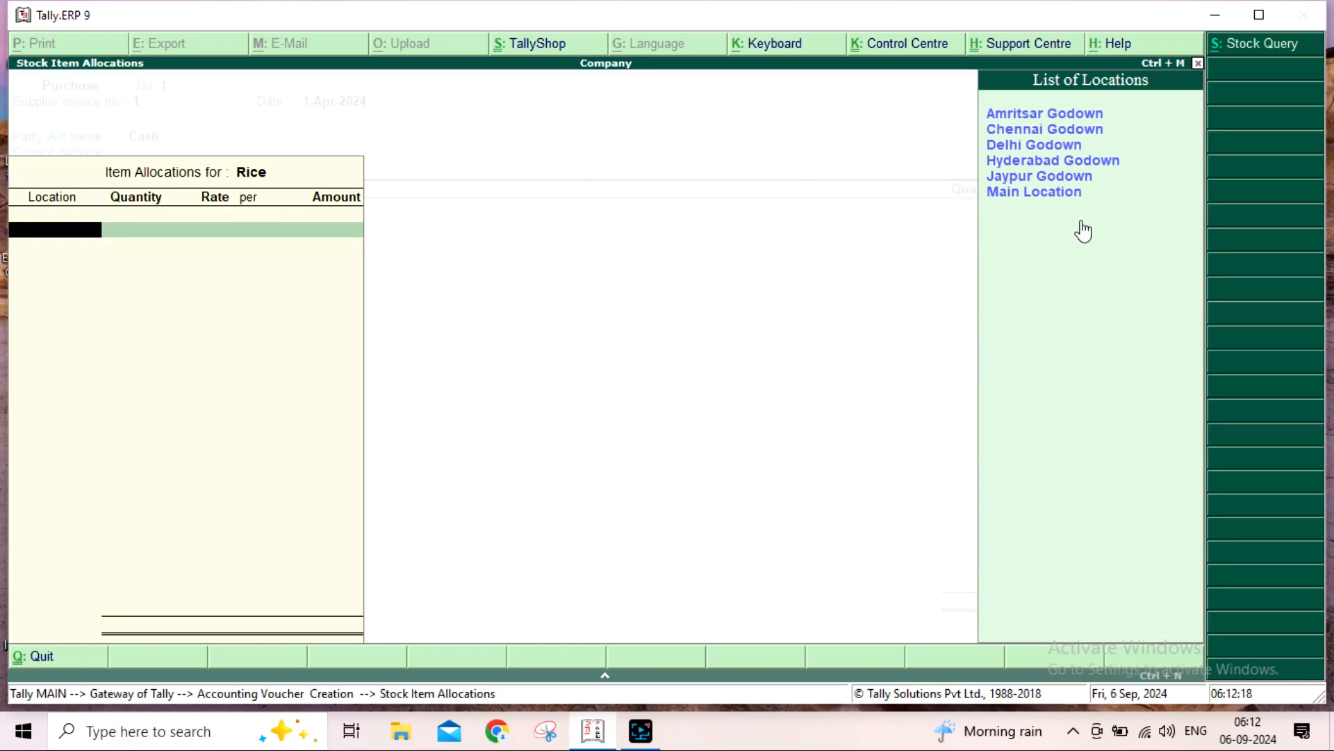
{"action": "key", "text": "Down"}
{"action": "key", "text": "Up"}
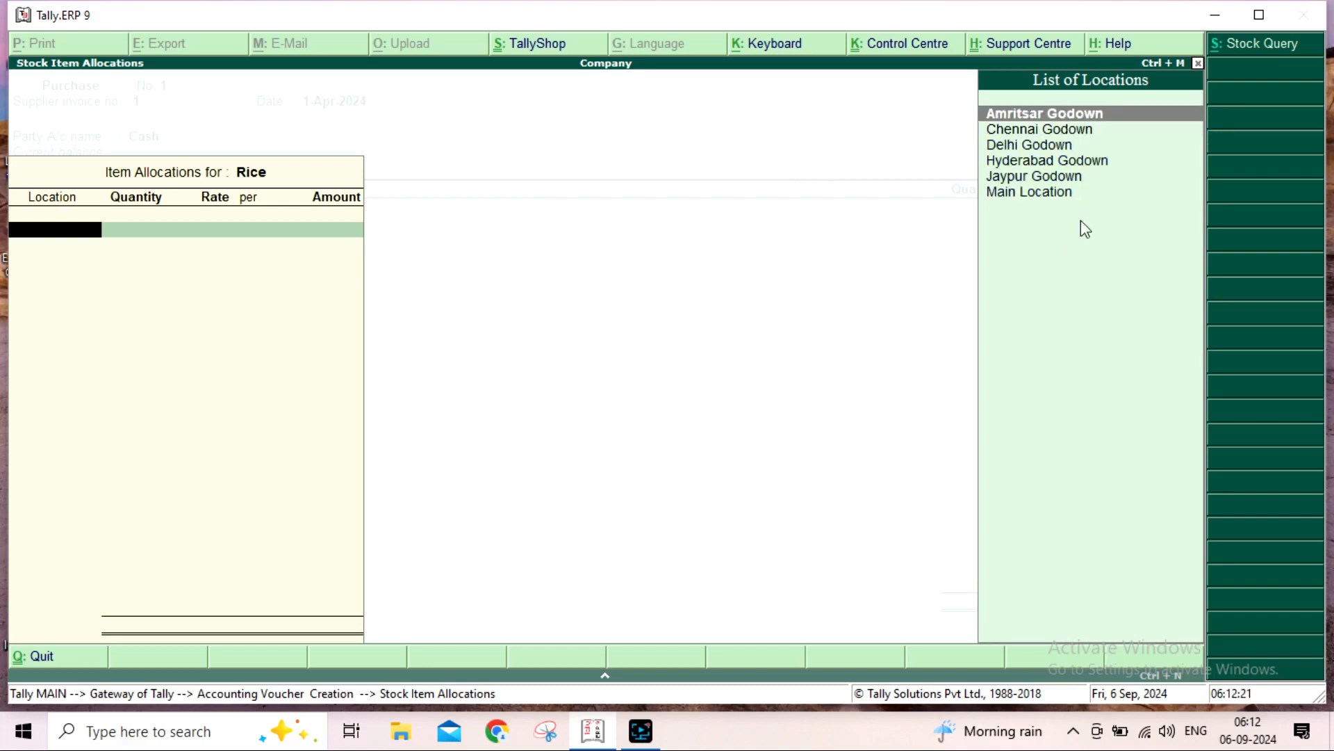
{"action": "key", "text": "Return"}
{"action": "type", "text": "500"}
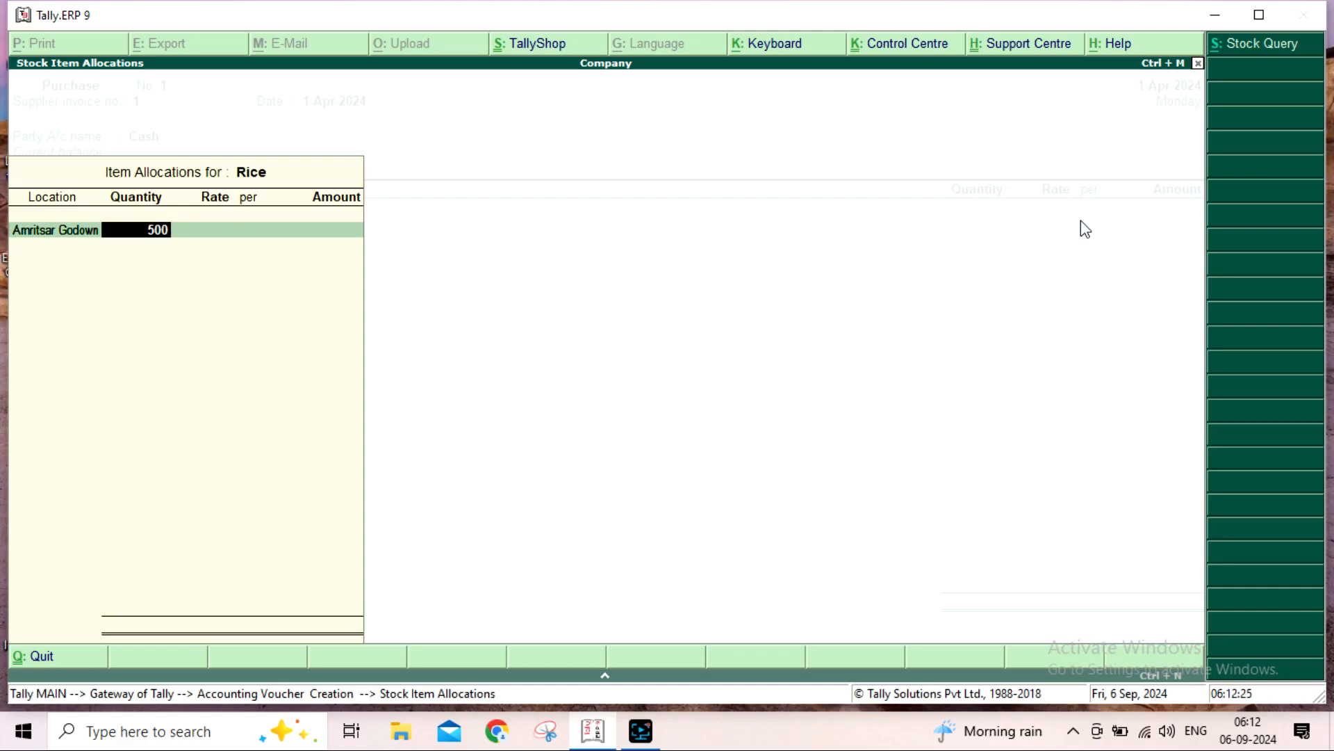
{"action": "key", "text": "Return"}
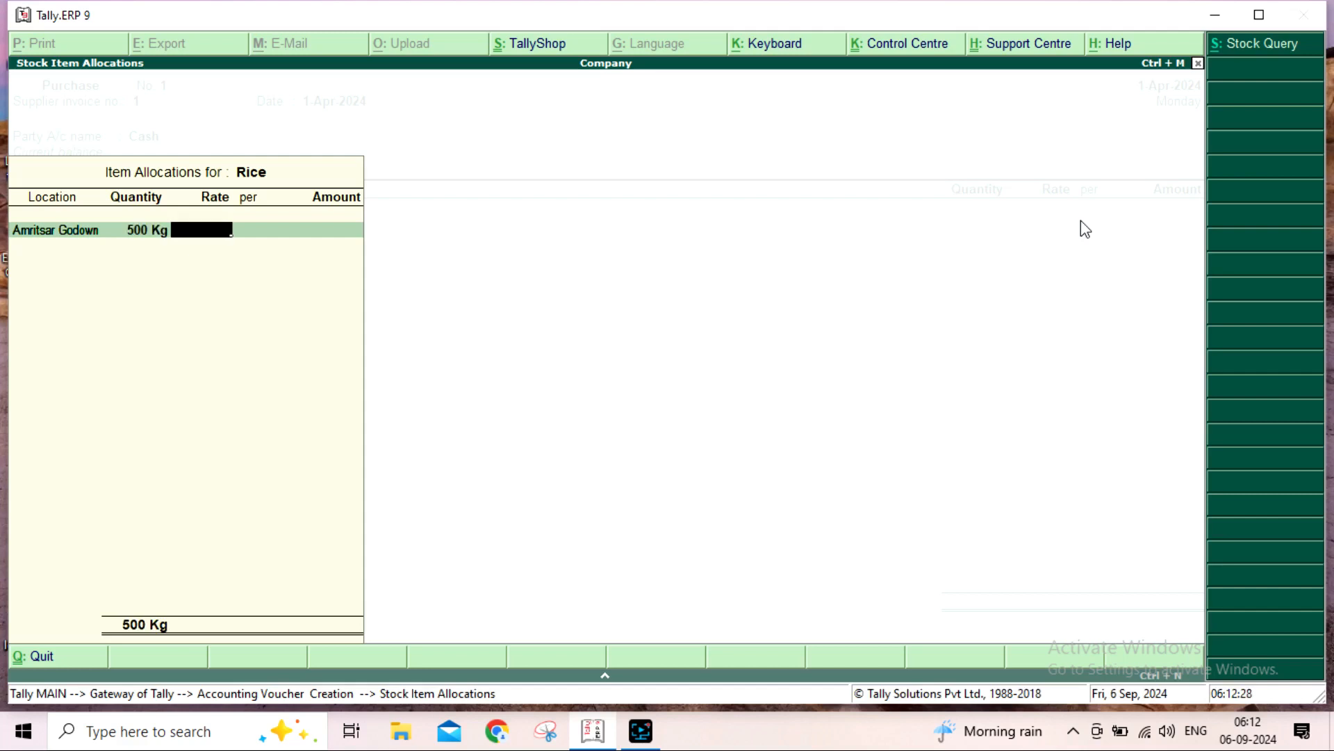
{"action": "type", "text": "50"}
{"action": "key", "text": "Return"}
{"action": "key", "text": "Return"}
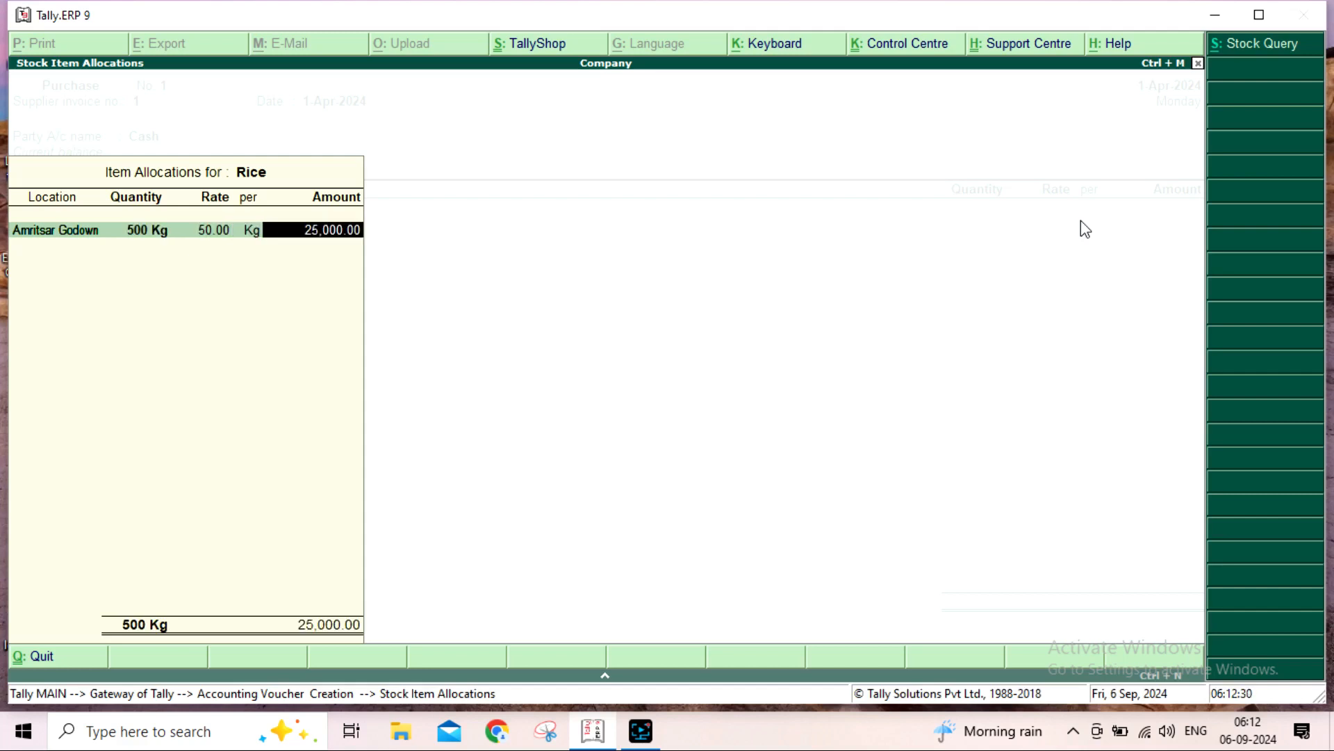
{"action": "key", "text": "Return"}
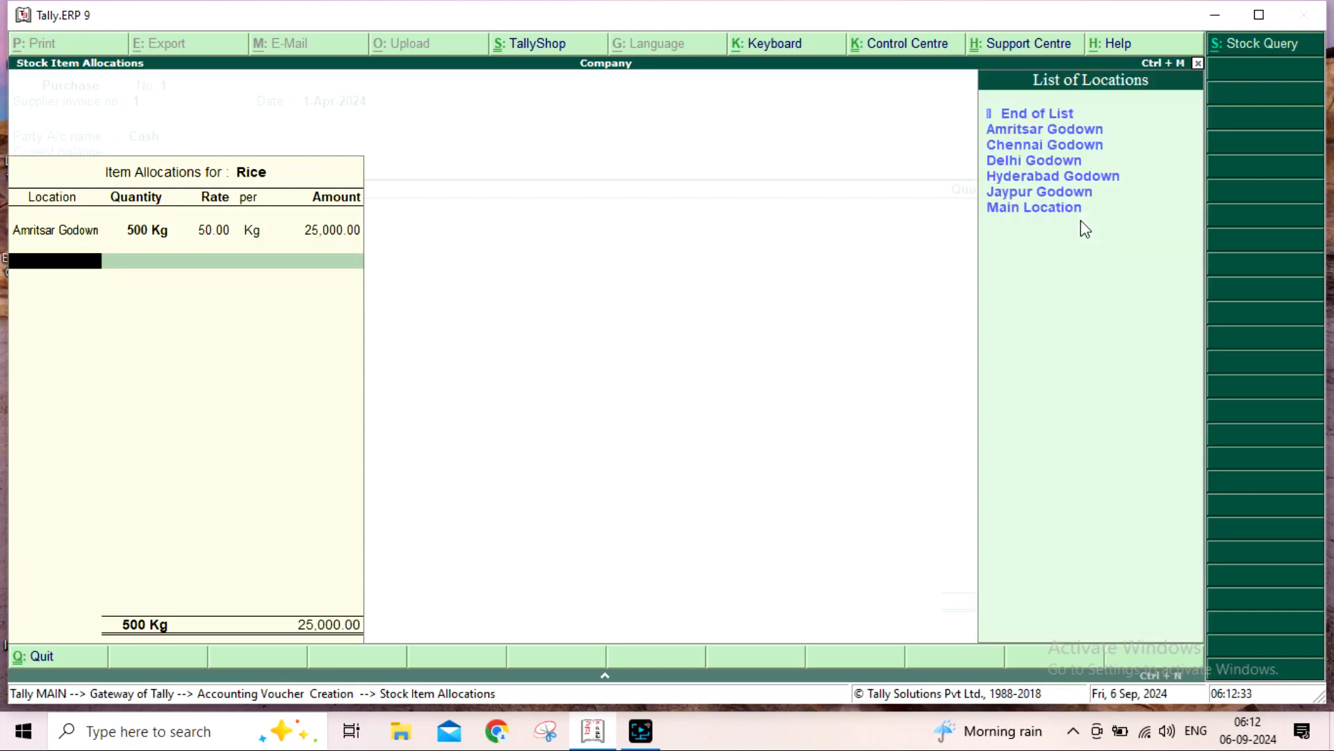
- Allocate 1,000 Kg of Rice to Chennai Godown at 50 per Kg
{"action": "key", "text": "Down"}
{"action": "key", "text": "Down"}
{"action": "key", "text": "Return"}
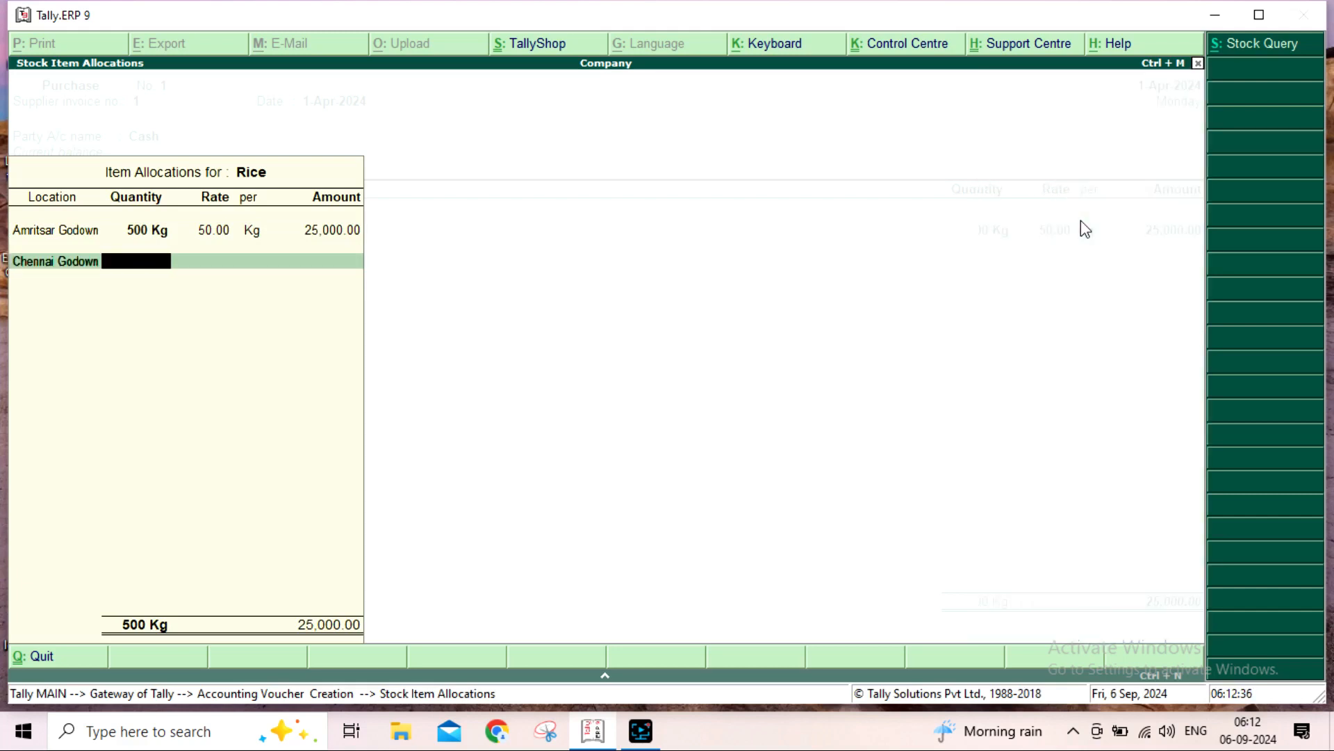
{"action": "type", "text": "1000"}
{"action": "key", "text": "Return"}
{"action": "key", "text": "Return"}
{"action": "key", "text": "Return"}
{"action": "key", "text": "Return"}
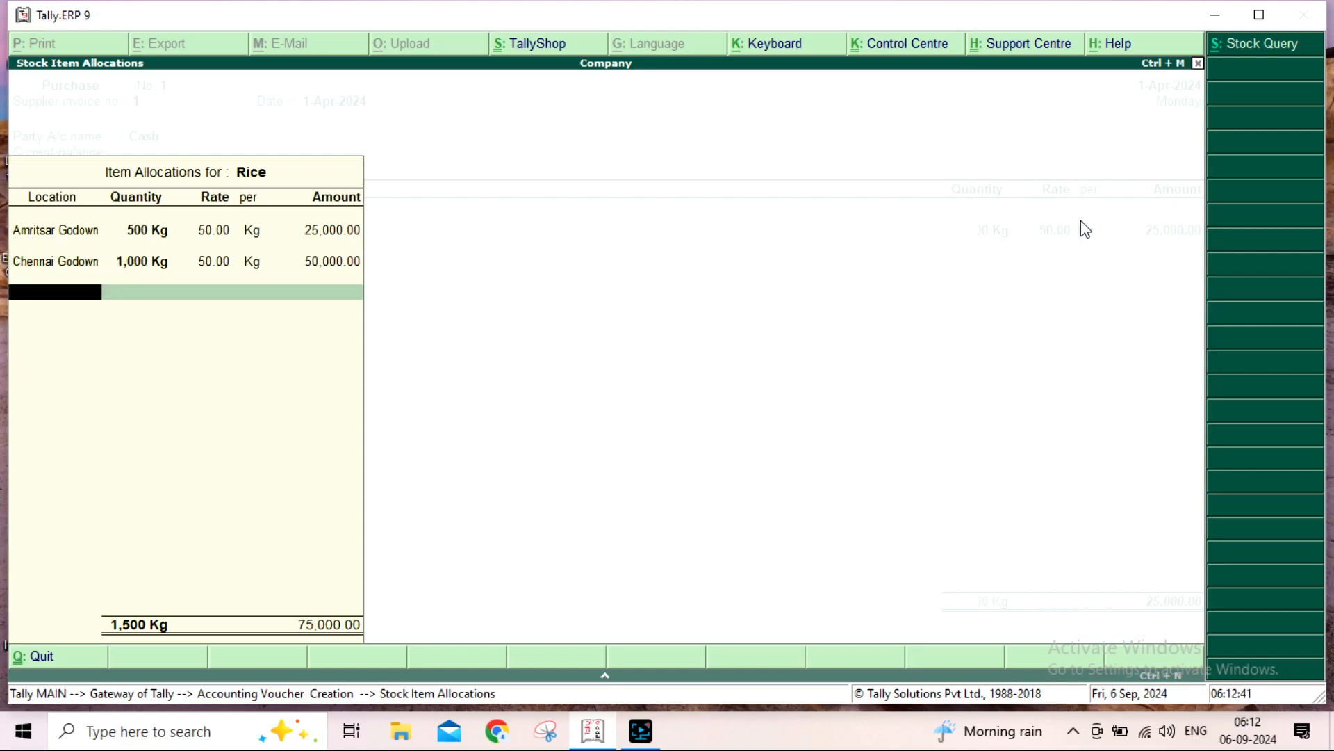
- Allocate 500 Kg of Rice to Delhi Godown at 50 per Kg
{"action": "key", "text": "Down"}
{"action": "key", "text": "Down"}
{"action": "key", "text": "Down"}
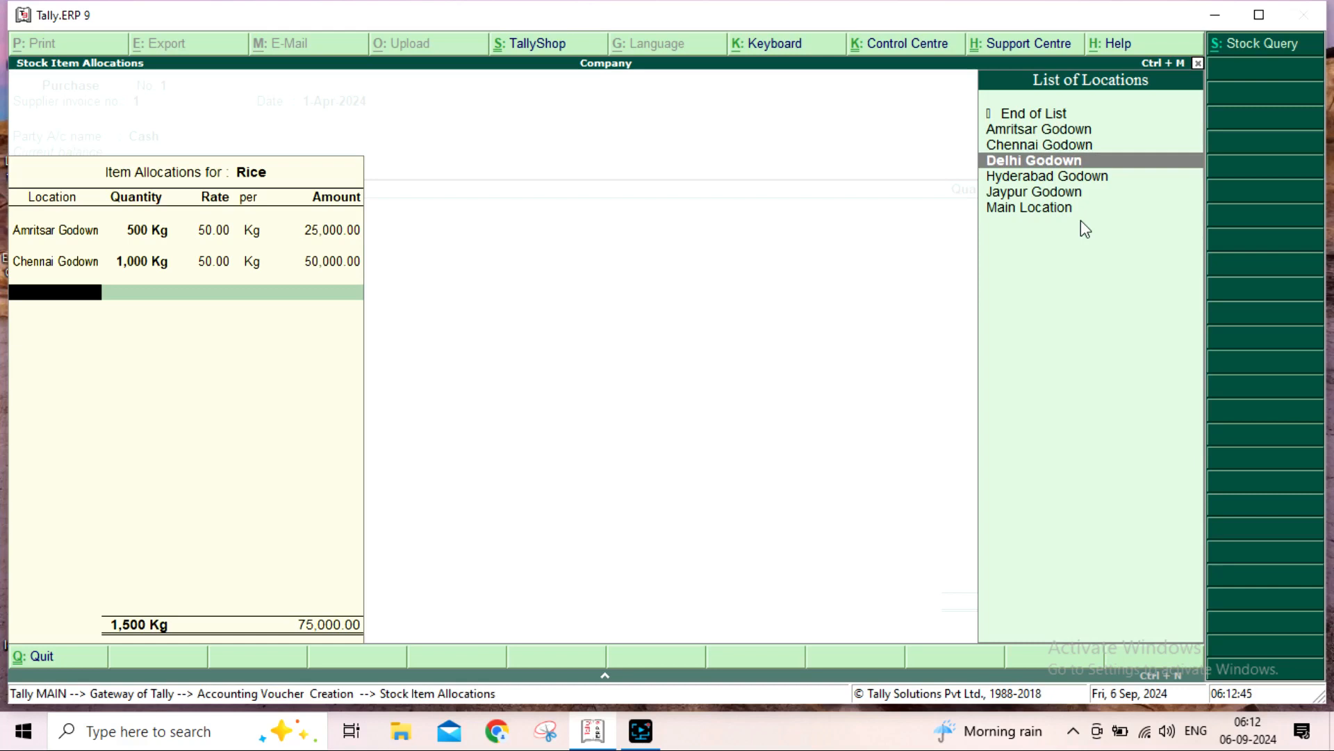
{"action": "key", "text": "Return"}
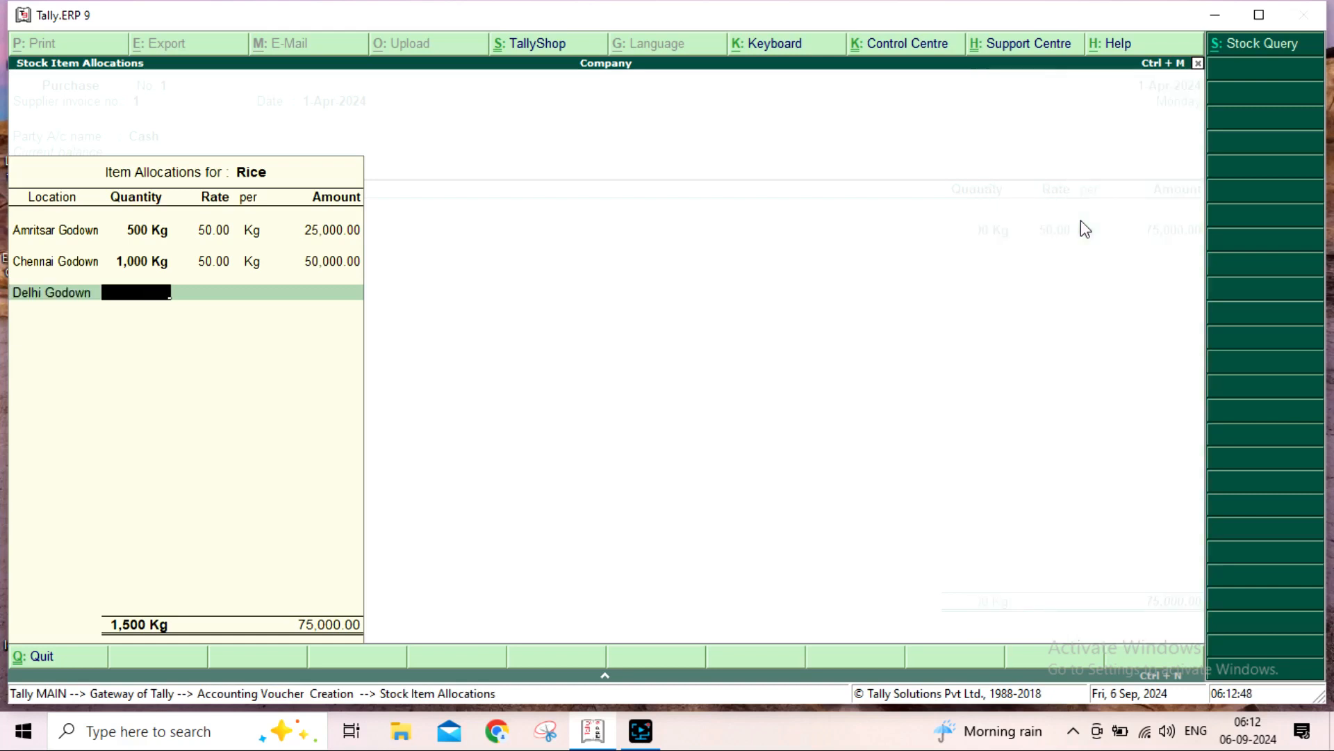
{"action": "type", "text": "5000"}
{"action": "key", "text": "BackSpace"}
{"action": "key", "text": "Return"}
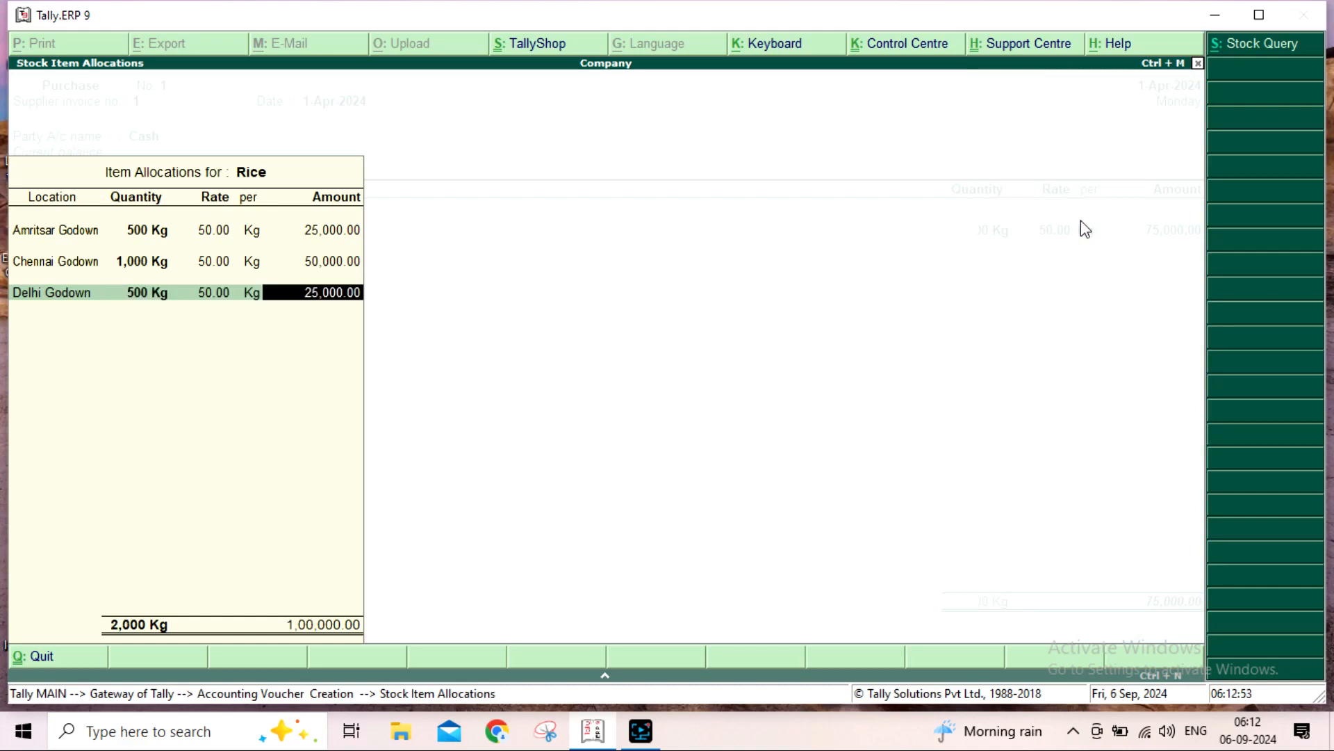
{"action": "key", "text": "Return"}
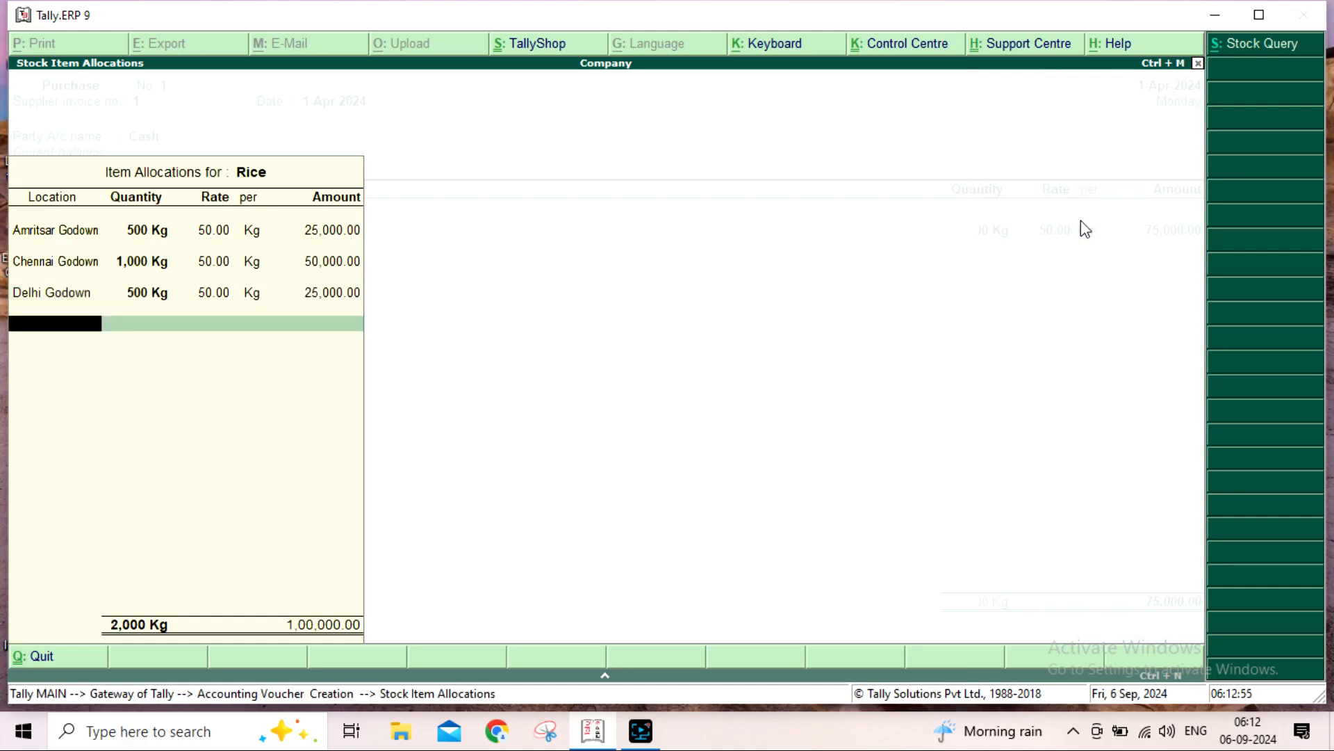
- Allocate 2,000 Kg of Rice to Jaypur Godown at 50 per Kg, and finish the Rice entry in the voucher
{"action": "key", "text": "Down"}
{"action": "key", "text": "Down"}
{"action": "key", "text": "Down"}
{"action": "key", "text": "Down"}
{"action": "key", "text": "Down"}
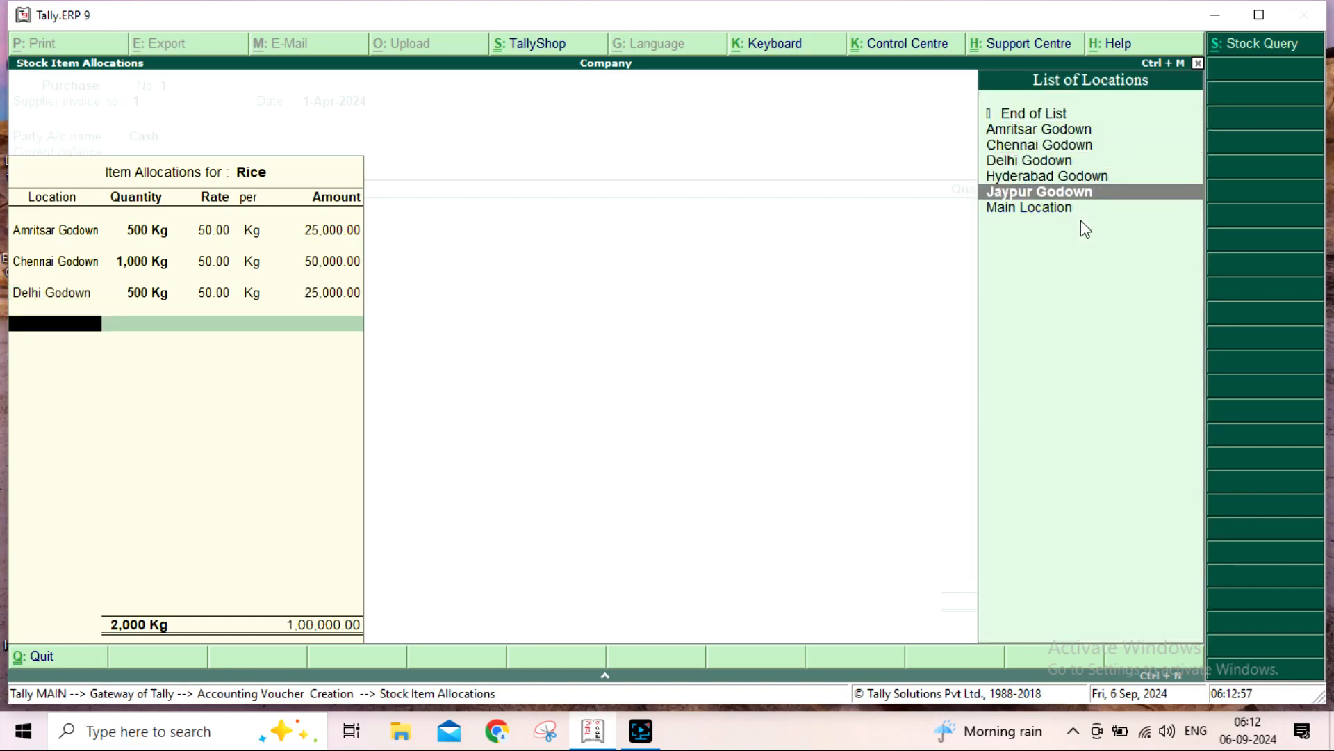
{"action": "key", "text": "Return"}
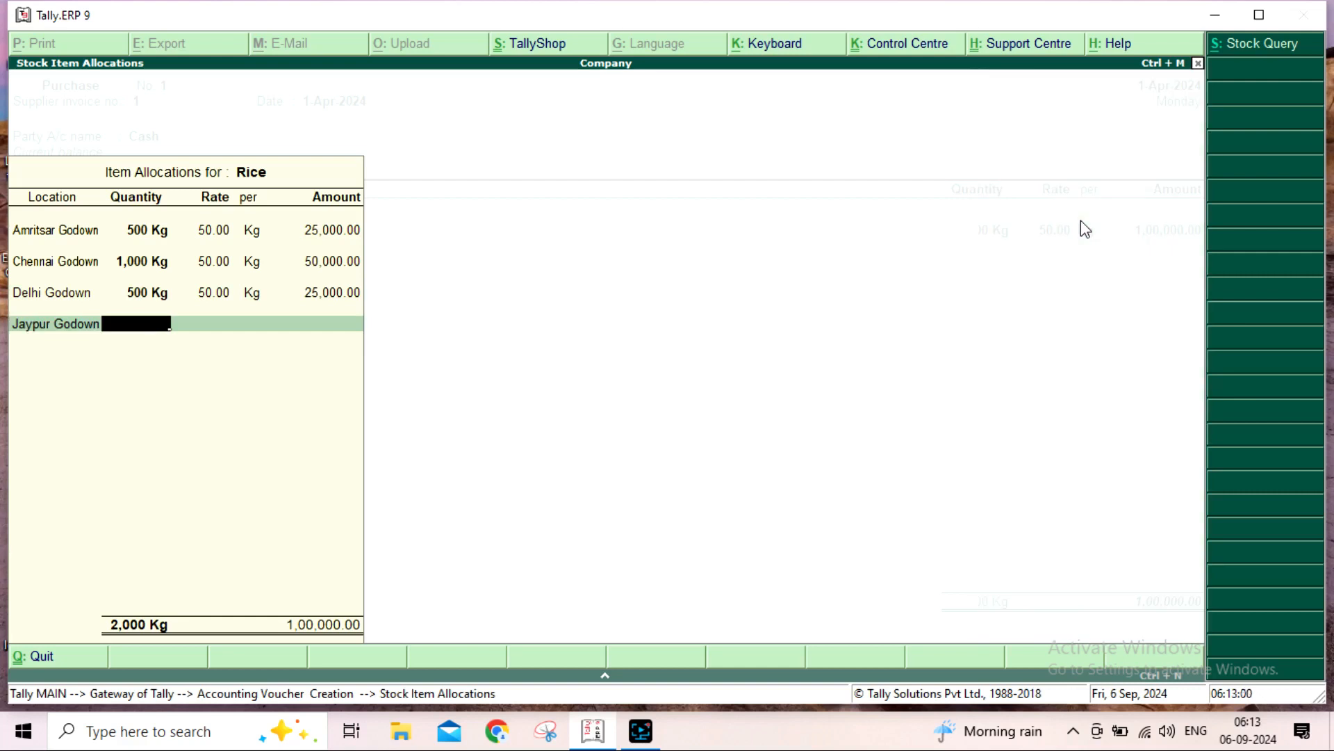
{"action": "type", "text": "2000"}
{"action": "key", "text": "Return"}
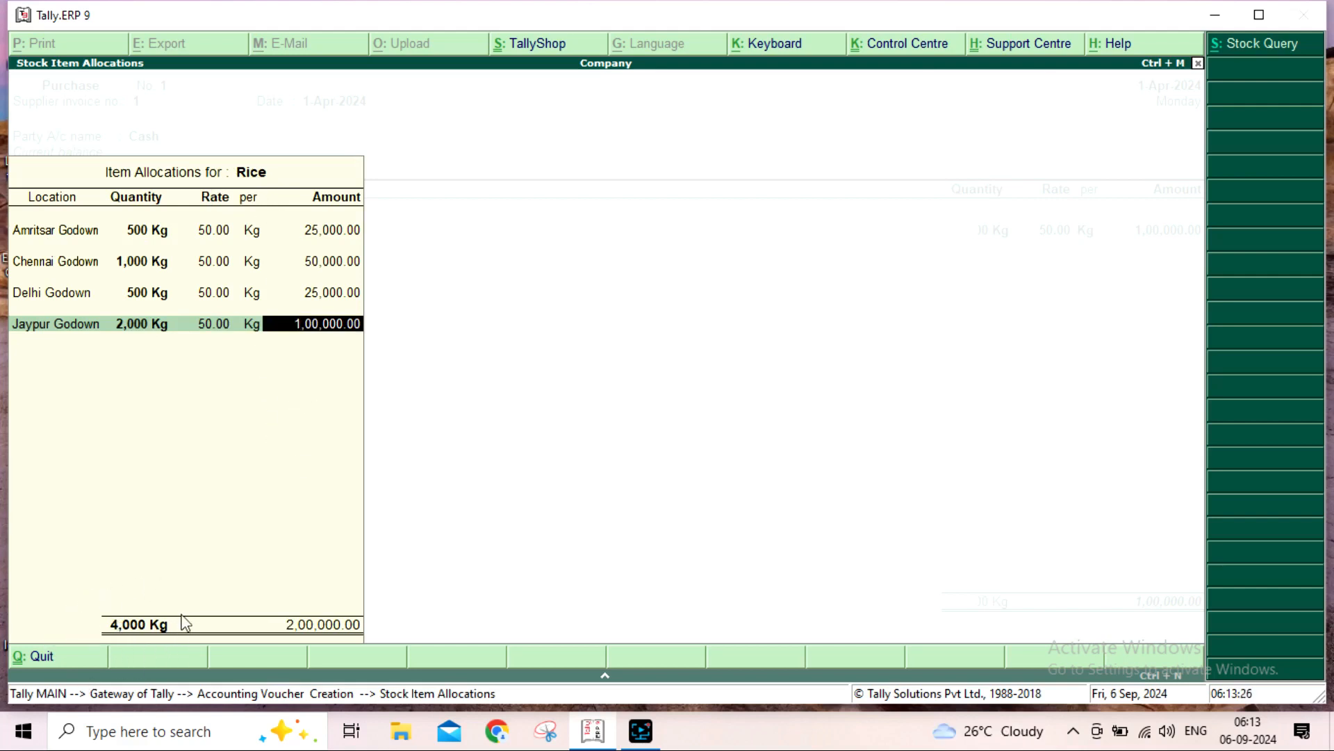
{"action": "key", "text": "Return"}
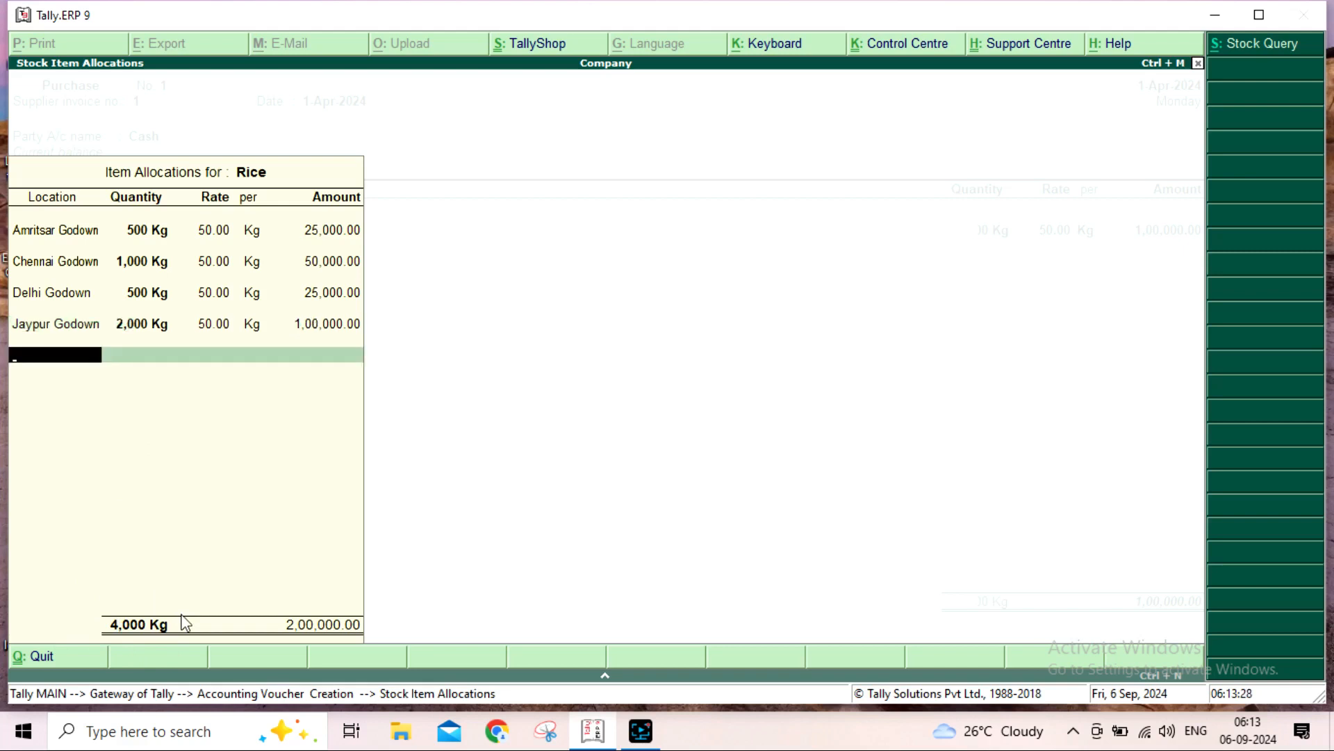
{"action": "key", "text": "Return"}
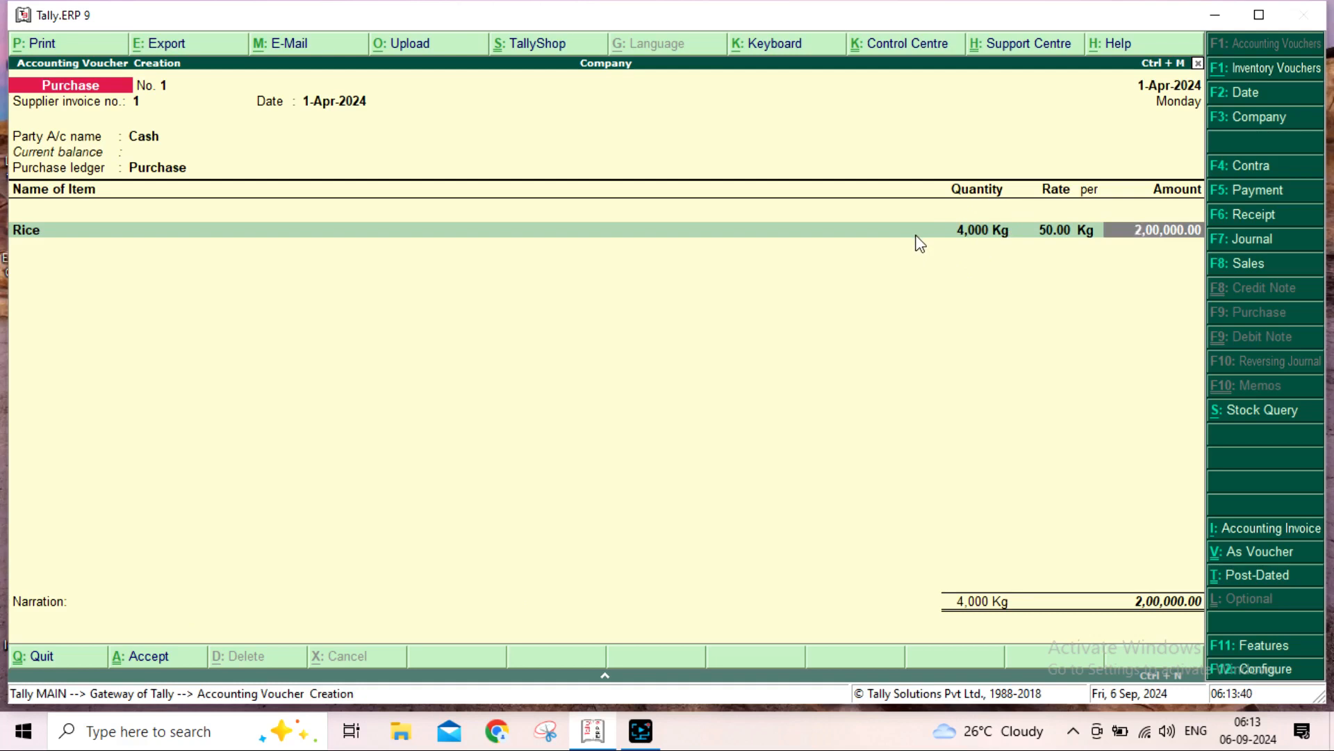
{"action": "key", "text": "Return"}
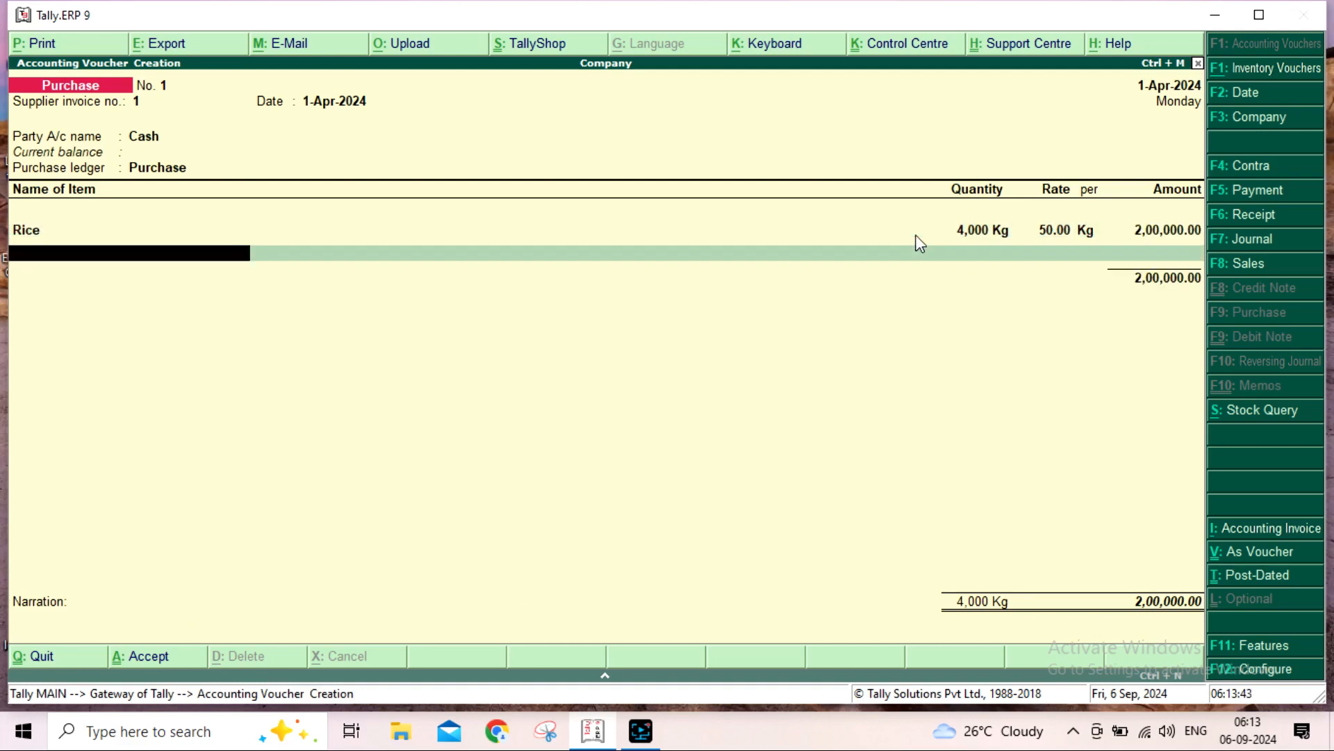
- Add SUgar to the purchase voucher and allocate 1,000 Kg at a rate of 40 per Kg to Amritsar Godown
{"action": "key", "text": "Down"}
{"action": "key", "text": "Down"}
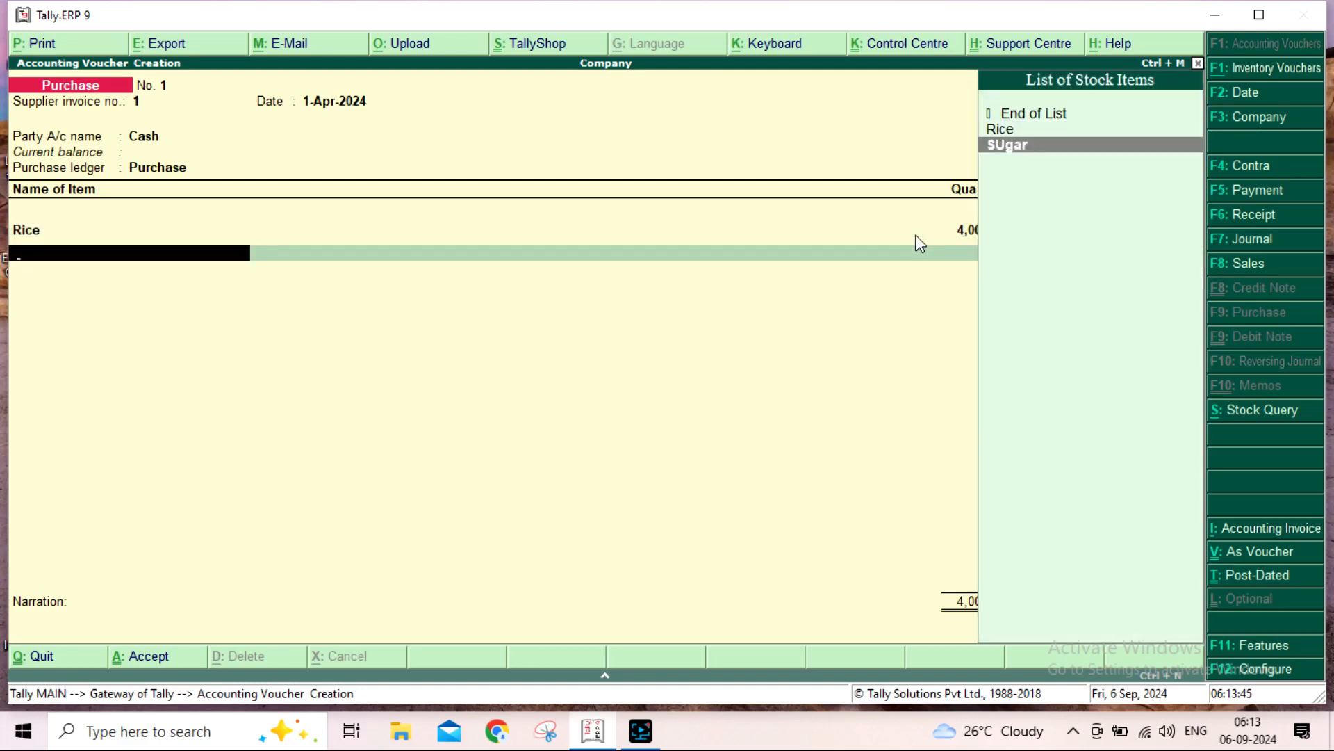
{"action": "key", "text": "Return"}
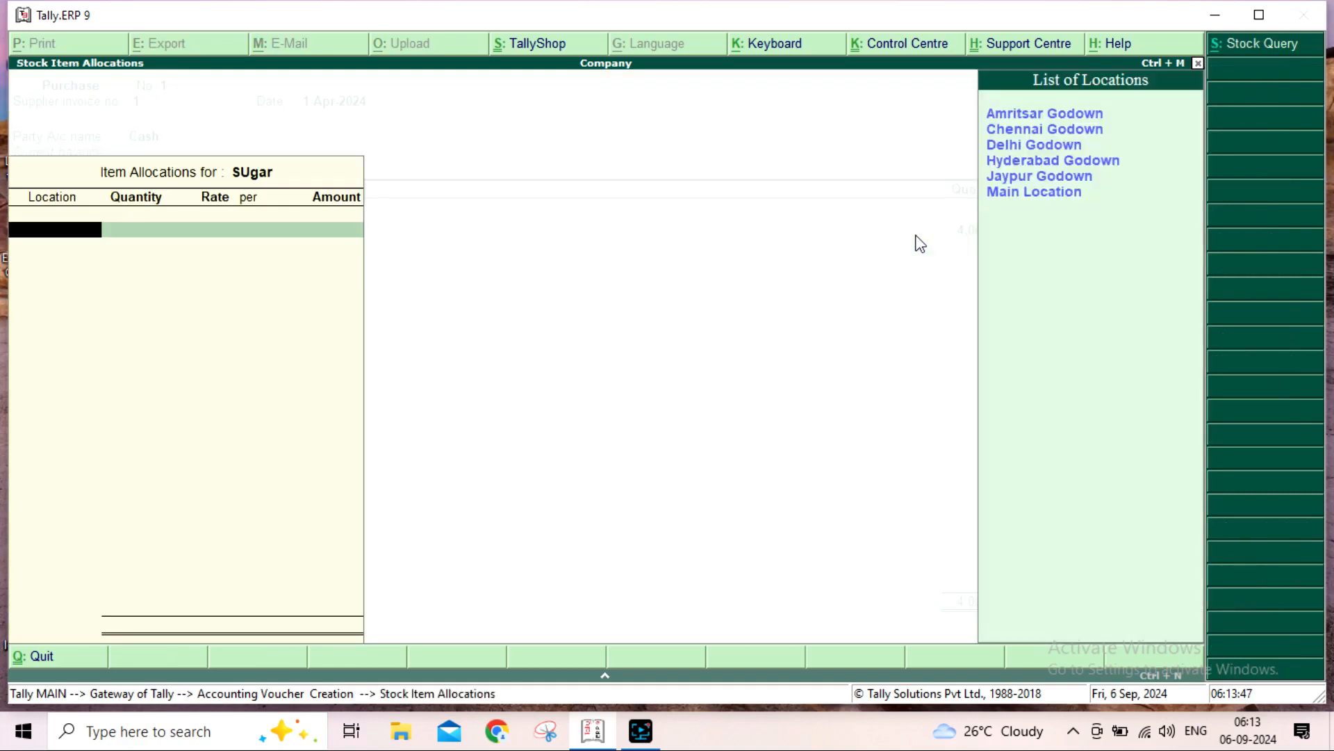
{"action": "key", "text": "Down"}
{"action": "key", "text": "Down"}
{"action": "key", "text": "Down"}
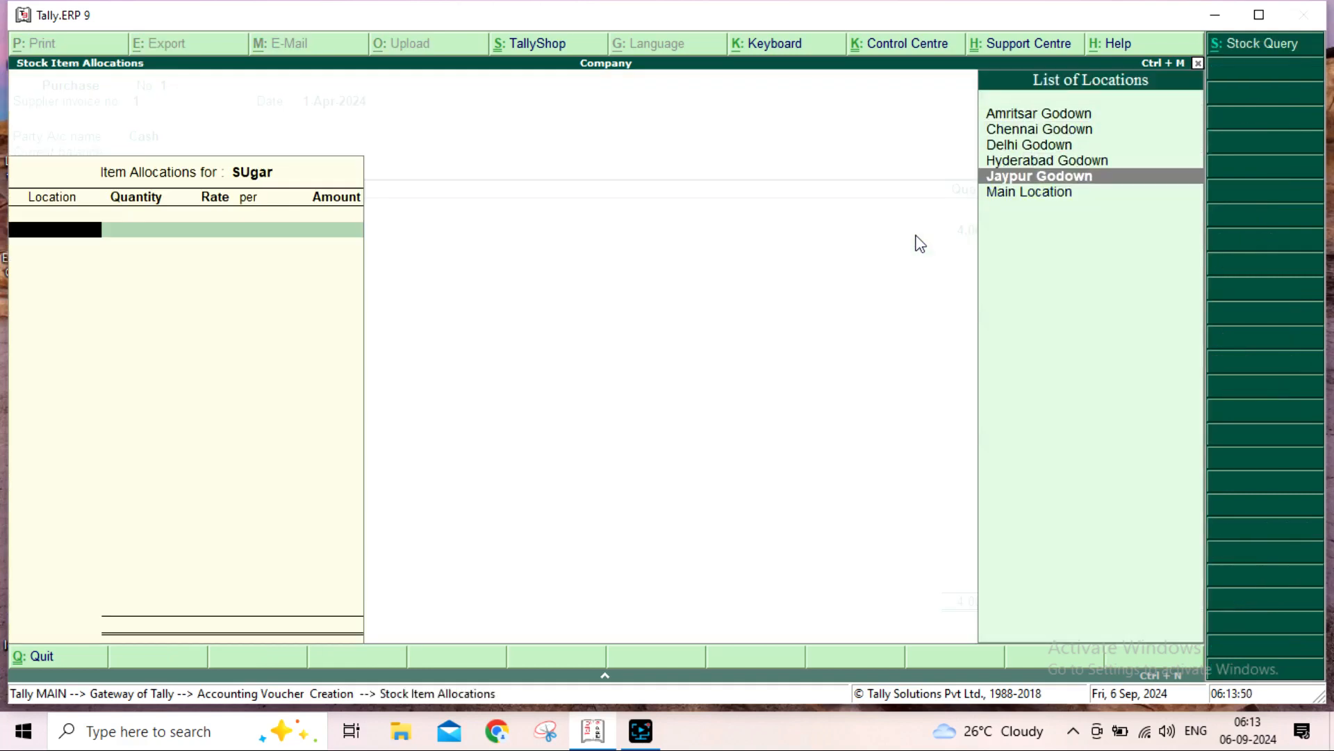
{"action": "key", "text": "Up"}
{"action": "key", "text": "Up"}
{"action": "key", "text": "Up"}
{"action": "key", "text": "Up"}
{"action": "key", "text": "Return"}
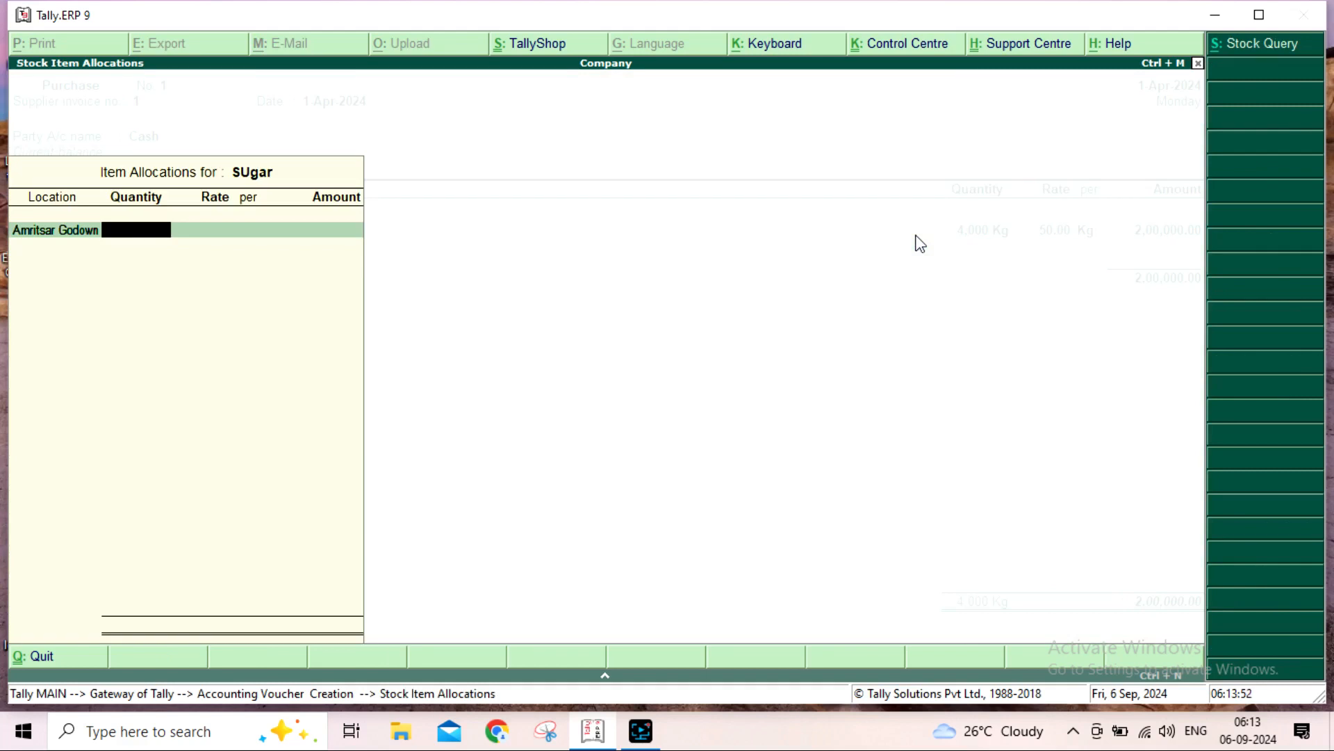
{"action": "type", "text": "1000"}
{"action": "key", "text": "Return"}
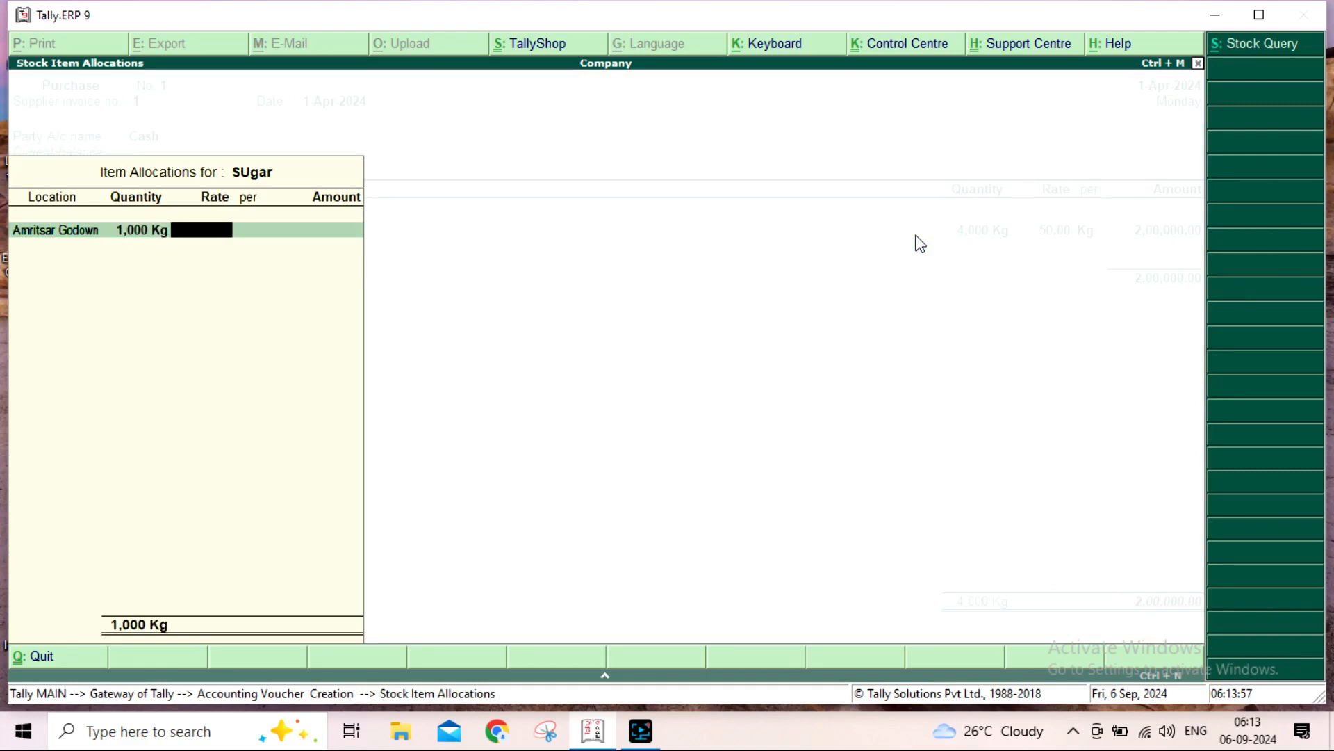
{"action": "type", "text": "40"}
{"action": "key", "text": "Return"}
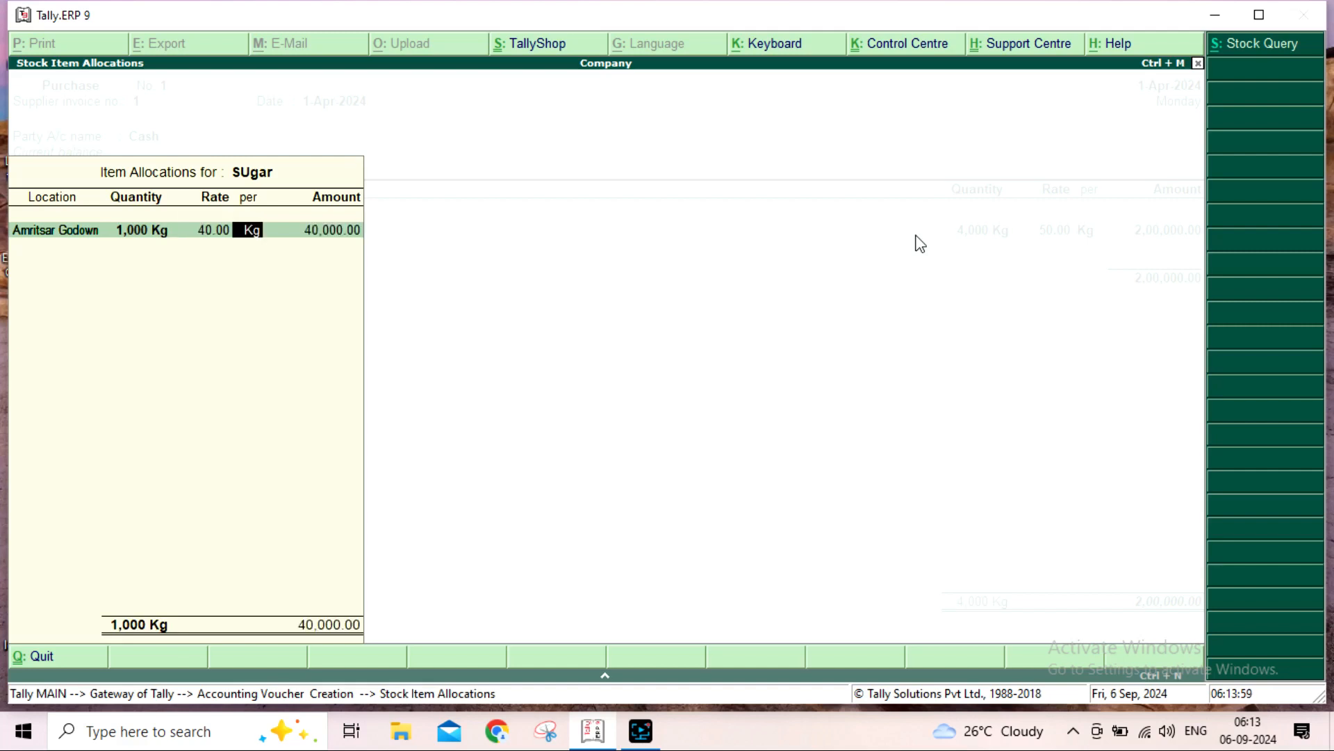
{"action": "key", "text": "Return"}
{"action": "key", "text": "Return"}
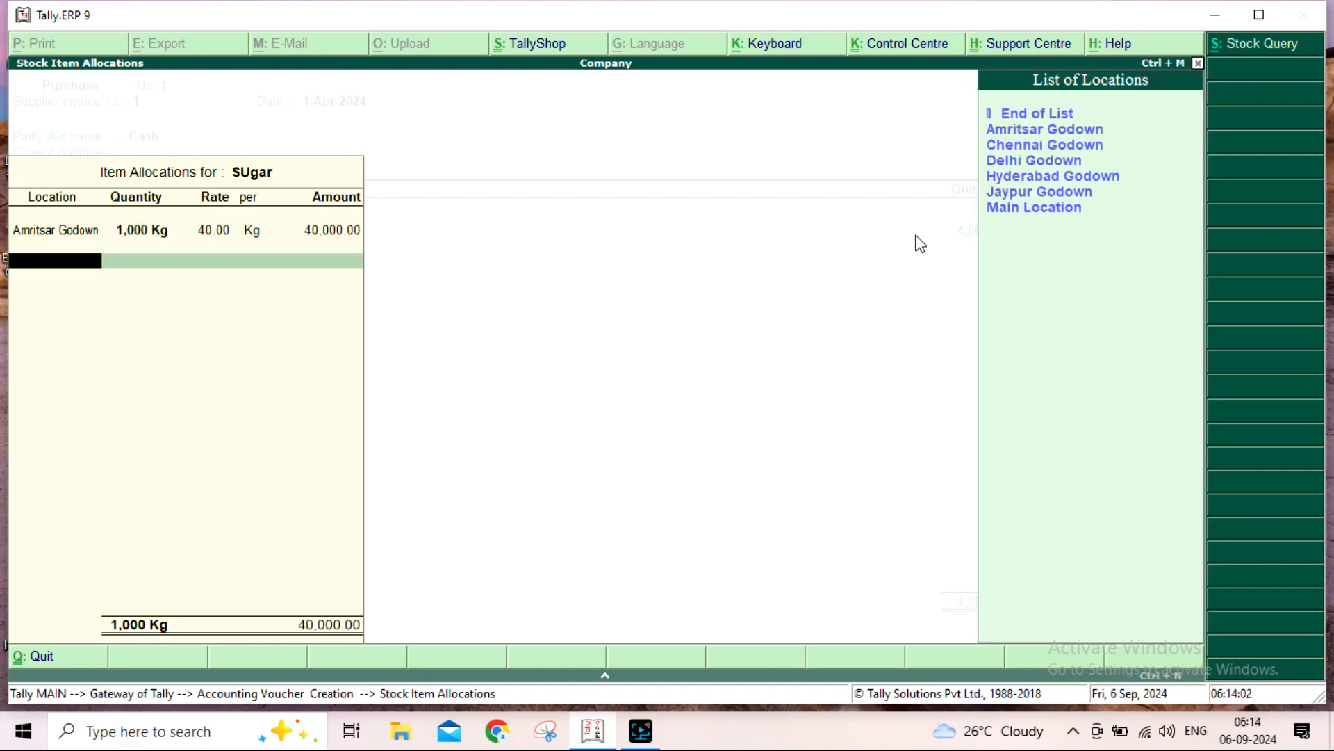
- Allocate 1,000 Kg of SUgar to Chennai Godown at 40 per Kg
{"action": "key", "text": "Down"}
{"action": "key", "text": "Down"}
{"action": "key", "text": "Down"}
{"action": "key", "text": "Up"}
{"action": "key", "text": "Return"}
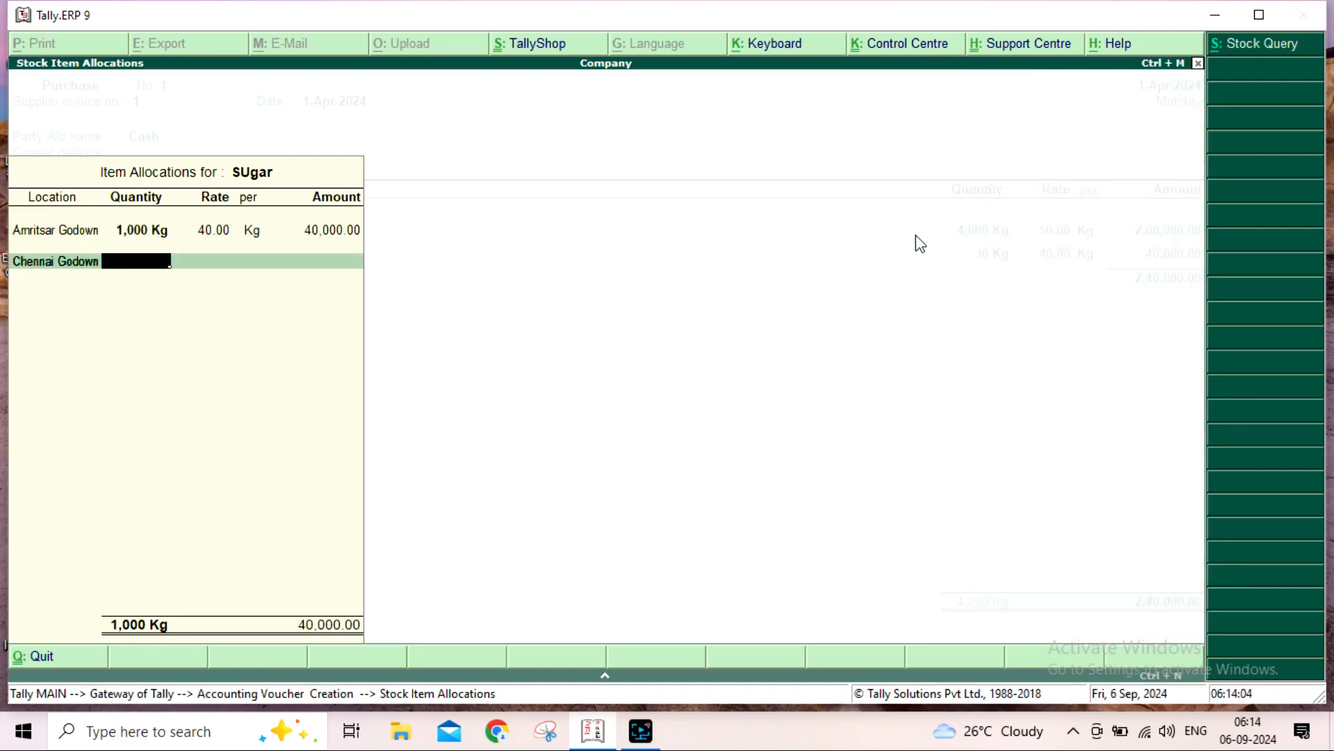
{"action": "type", "text": "1000"}
{"action": "key", "text": "Return"}
{"action": "key", "text": "Return"}
{"action": "key", "text": "Return"}
{"action": "key", "text": "Return"}
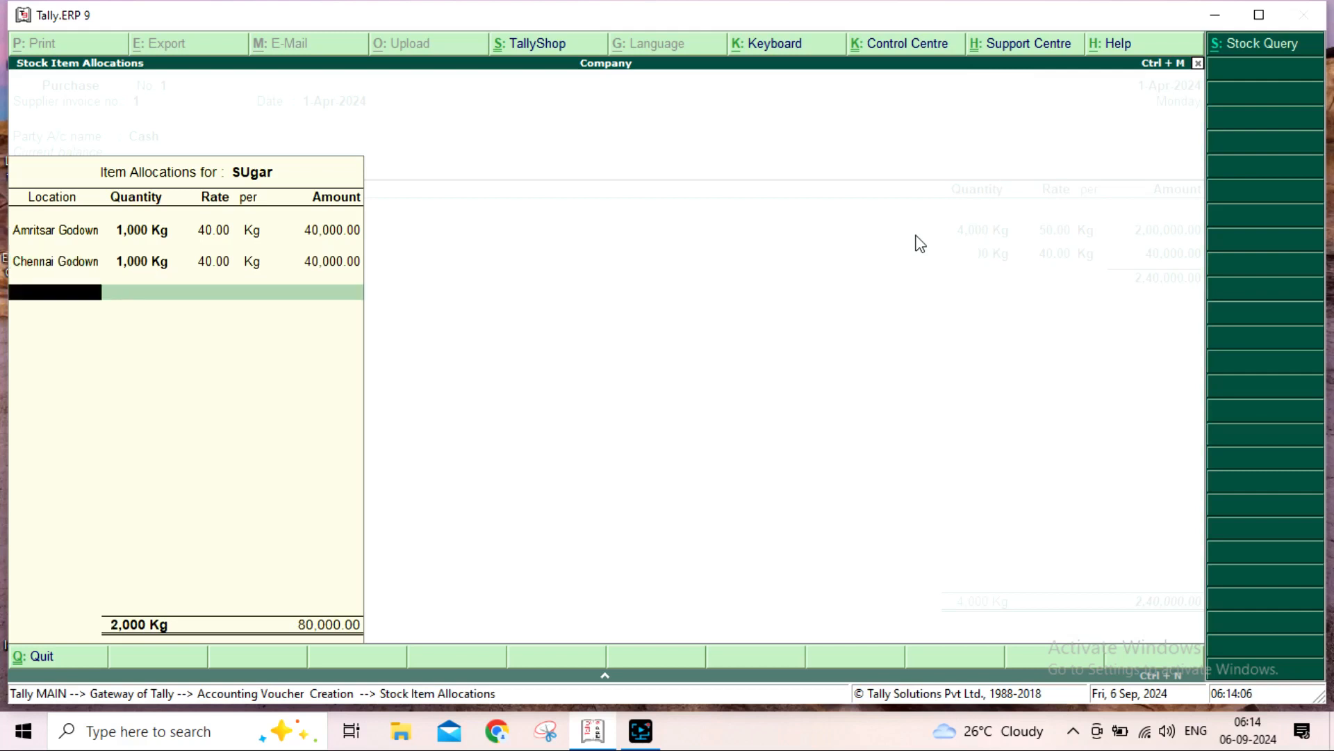
- Allocate 1,000 Kg of SUgar to Delhi Godown at 40 per Kg
{"action": "key", "text": "Down"}
{"action": "key", "text": "Down"}
{"action": "key", "text": "Down"}
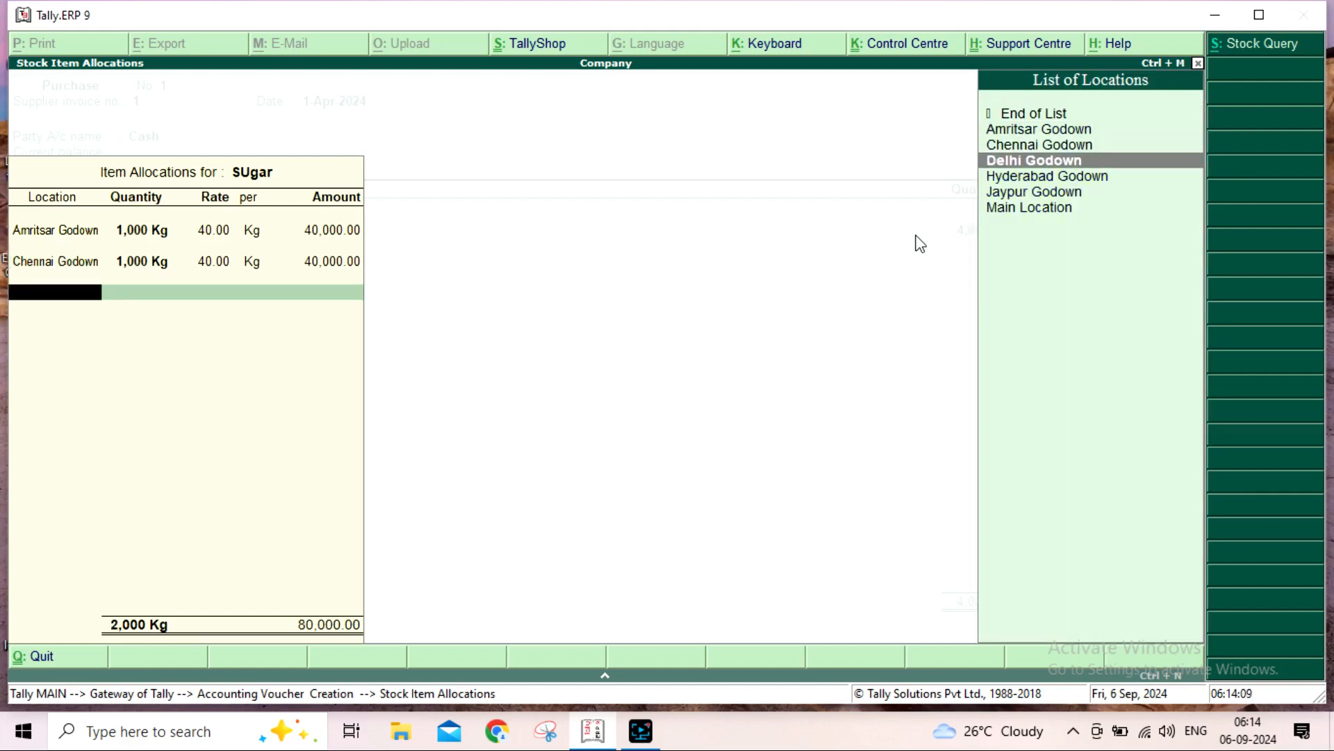
{"action": "key", "text": "Return"}
{"action": "type", "text": "1000"}
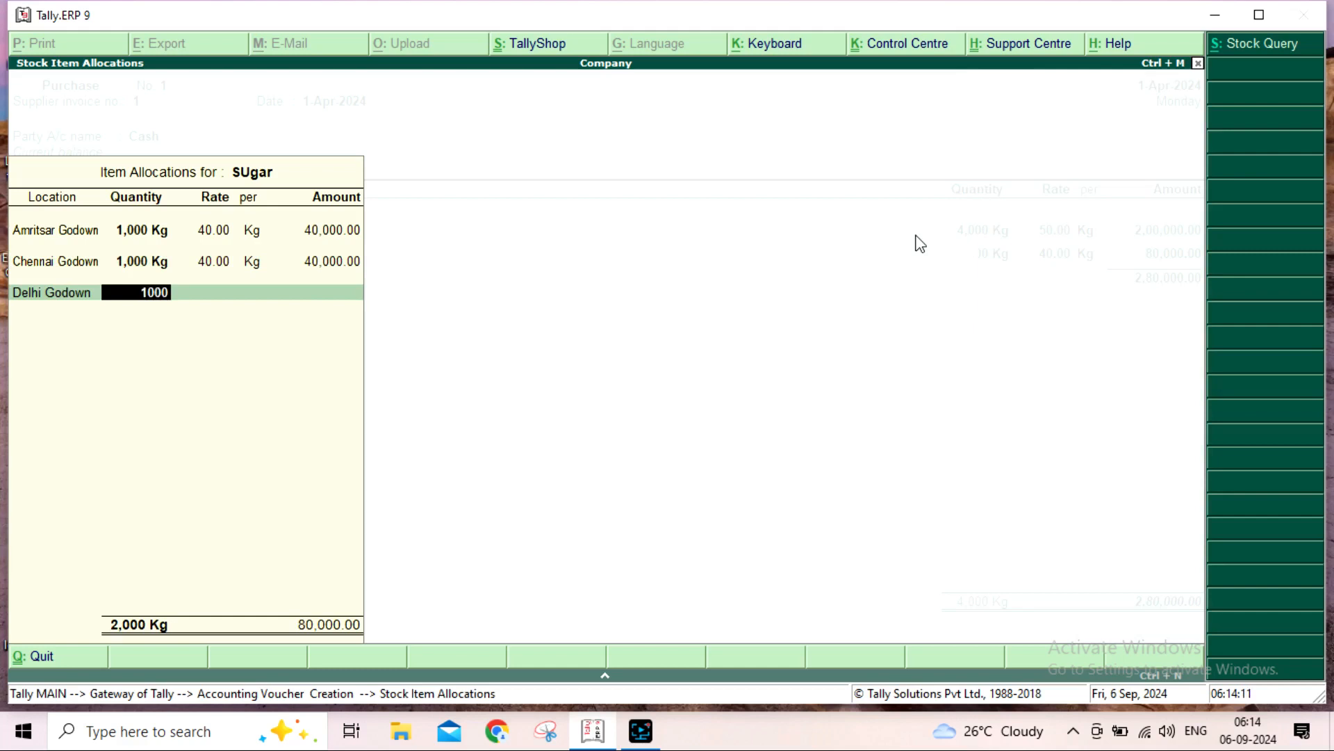
{"action": "key", "text": "Return"}
{"action": "key", "text": "Return"}
{"action": "key", "text": "Return"}
{"action": "key", "text": "Return"}
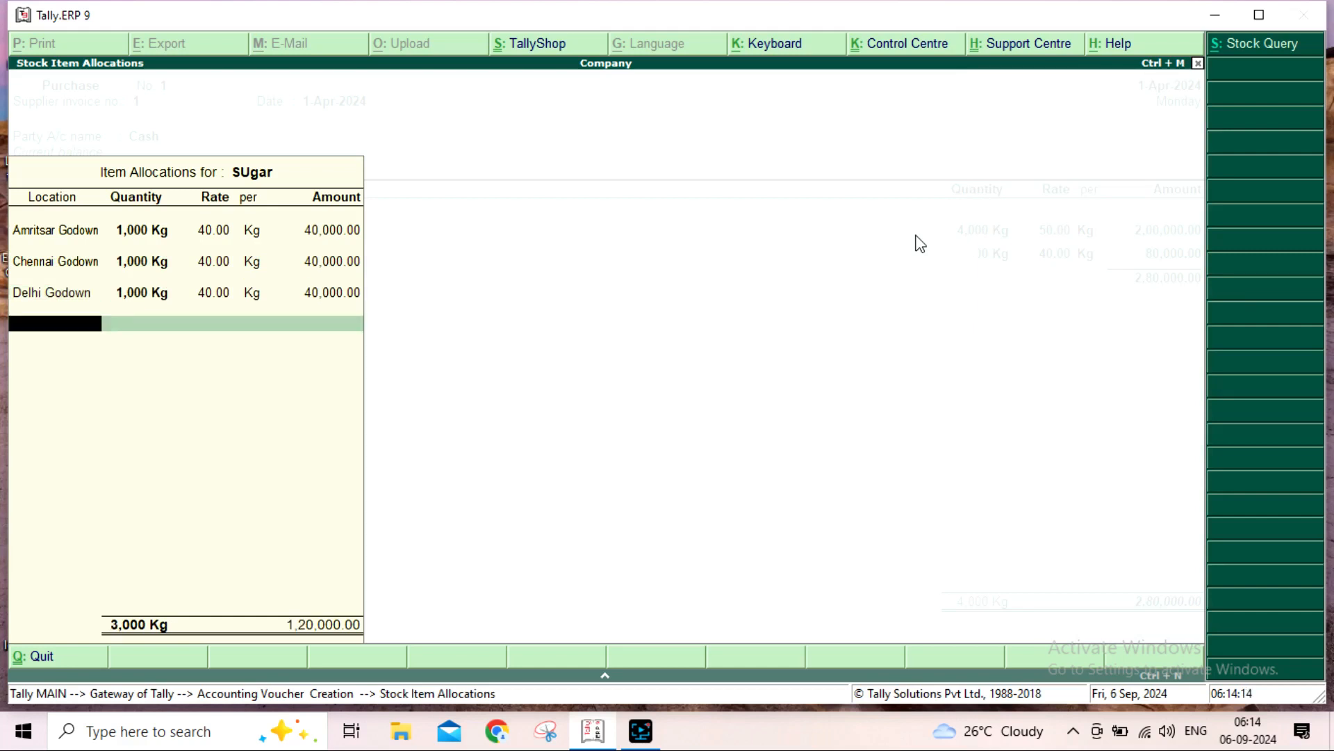
- Allocate 1,000 Kg of SUgar to Jaypur Godown at 40 per Kg, and finish the SUgar entry in the purchase voucher
{"action": "key", "text": "Down"}
{"action": "key", "text": "Down"}
{"action": "key", "text": "Down"}
{"action": "key", "text": "Down"}
{"action": "key", "text": "Down"}
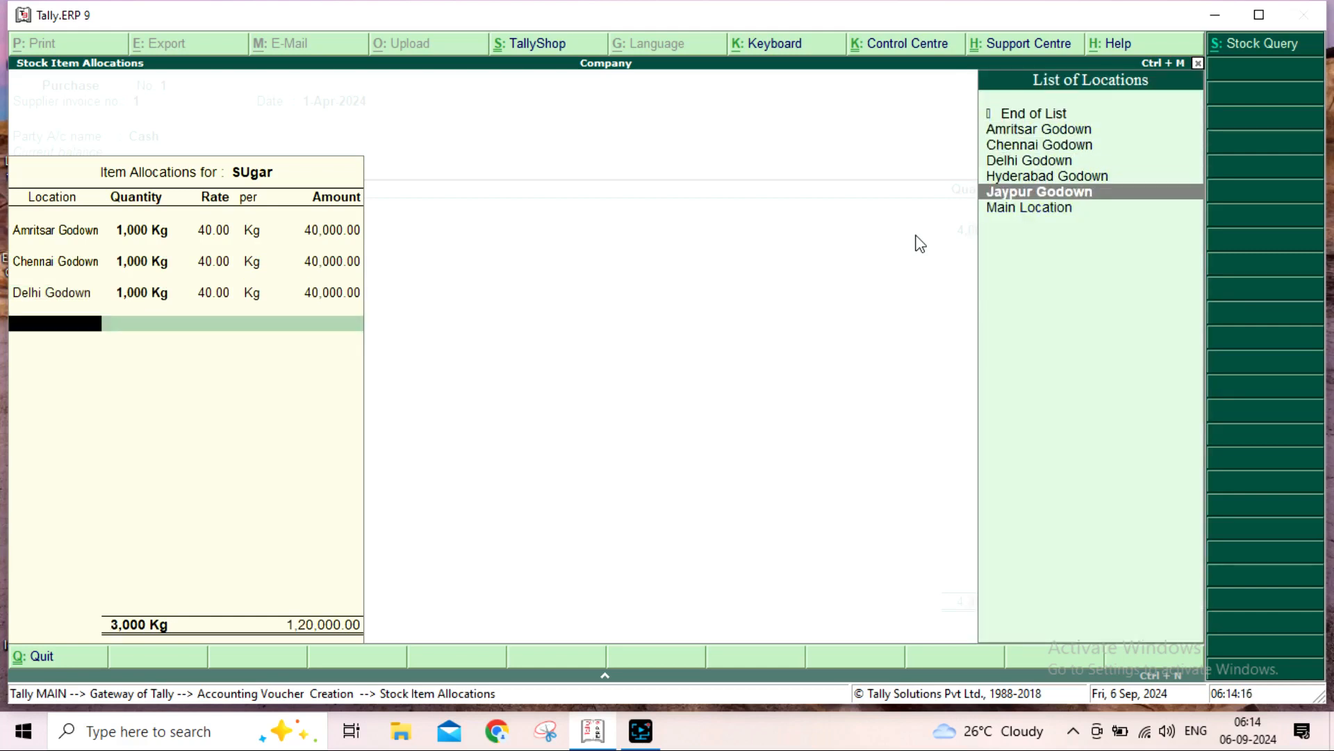
{"action": "key", "text": "Return"}
{"action": "type", "text": "1000"}
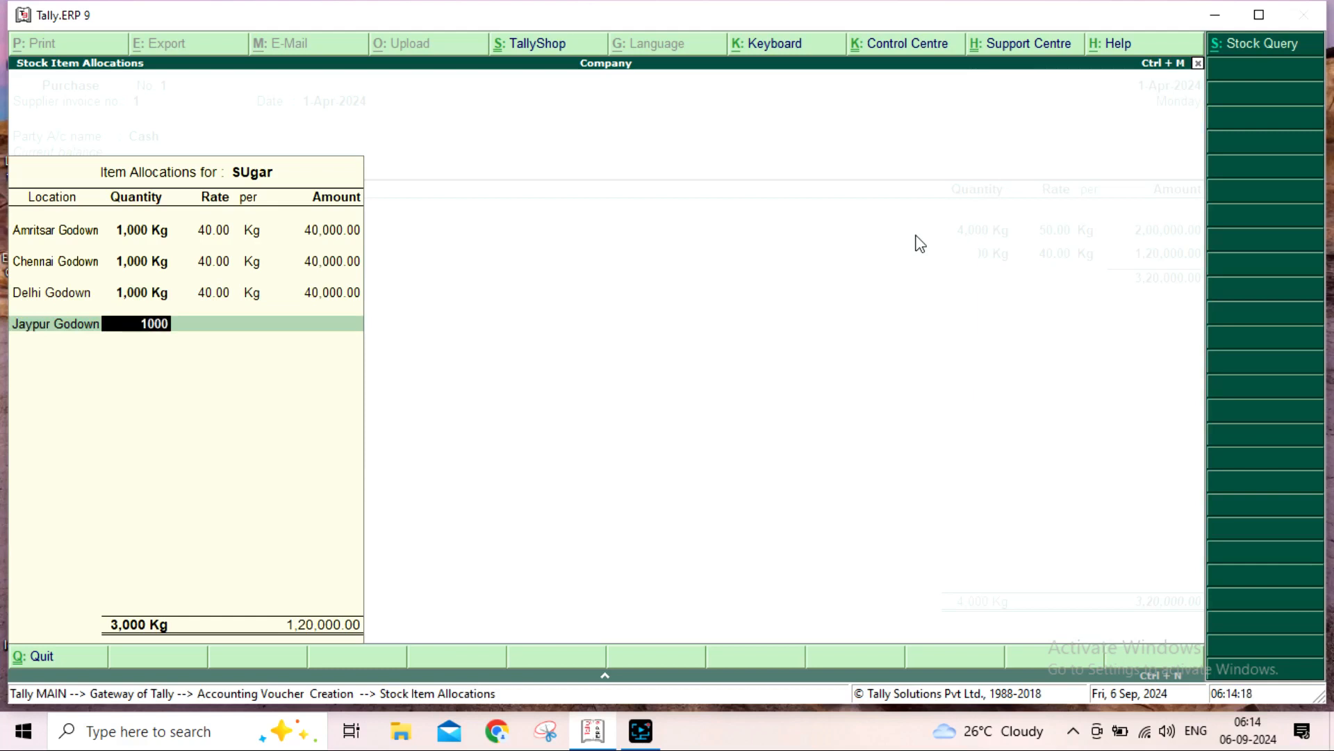
{"action": "key", "text": "Return"}
{"action": "key", "text": "Return"}
{"action": "key", "text": "Return"}
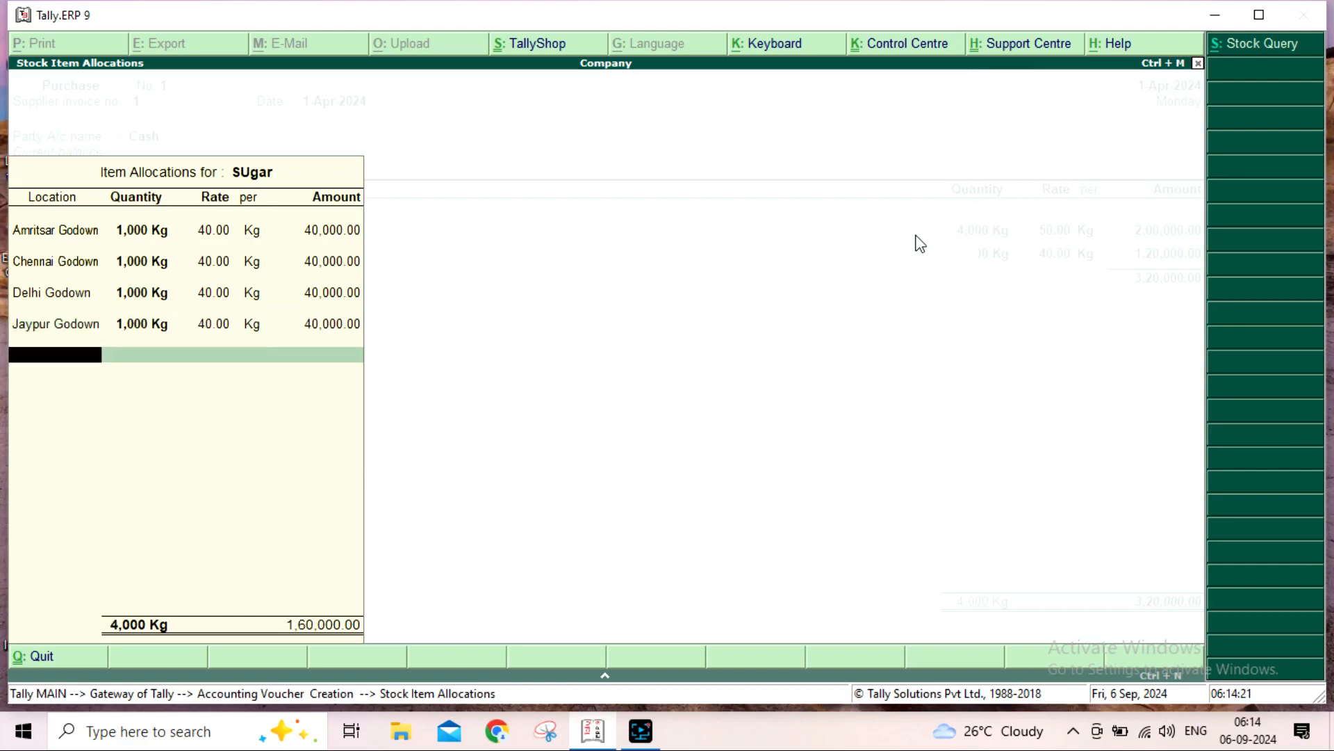
{"action": "key", "text": "Return"}
{"action": "key", "text": "Return"}
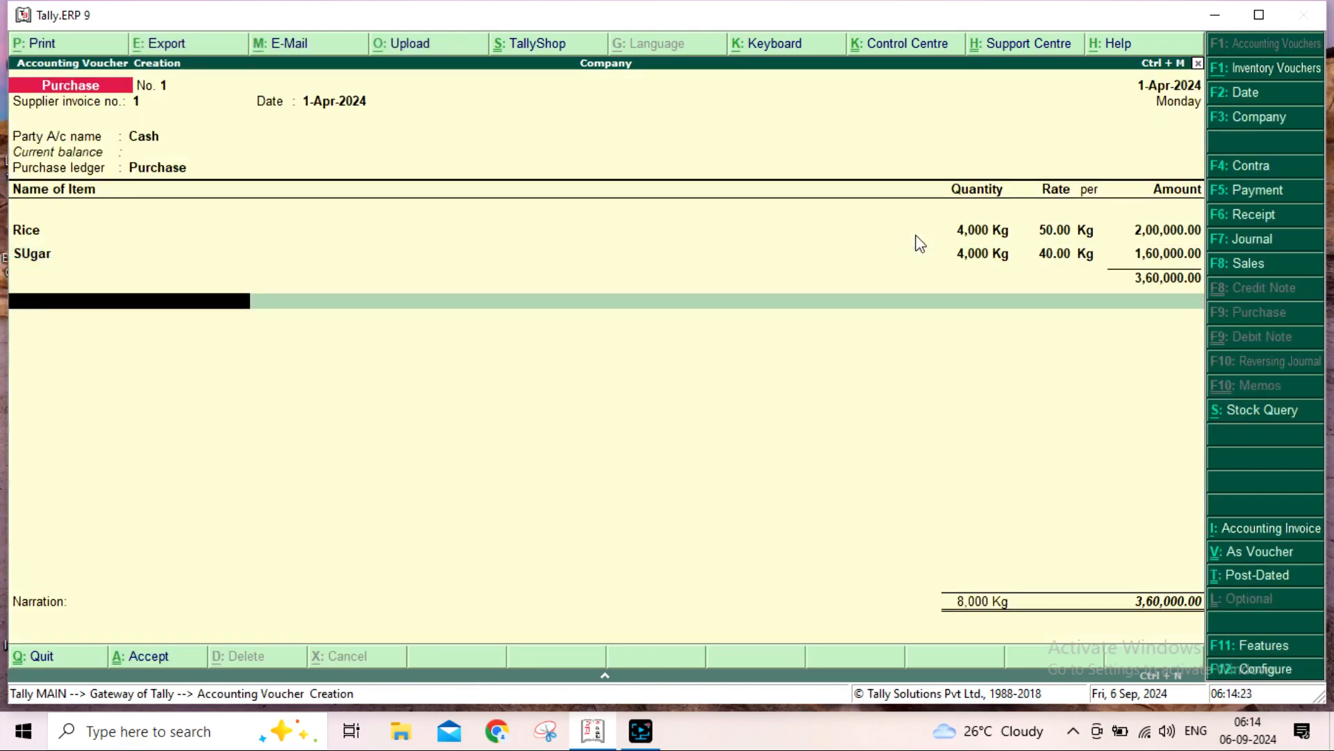
- End the item list, leave the narration blank, save the purchase voucher and return to the Gateway of Tally
{"action": "key", "text": "Return"}
{"action": "key", "text": "Return"}
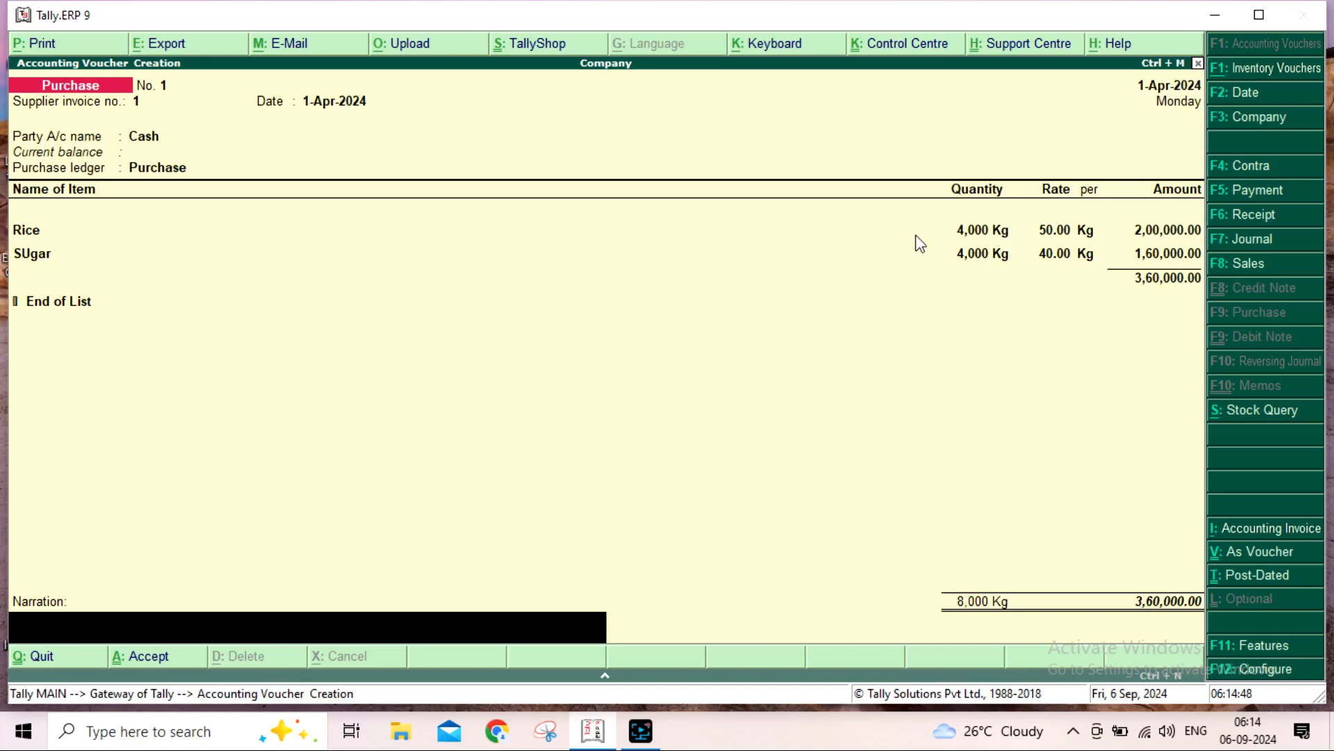
{"action": "key", "text": "Return"}
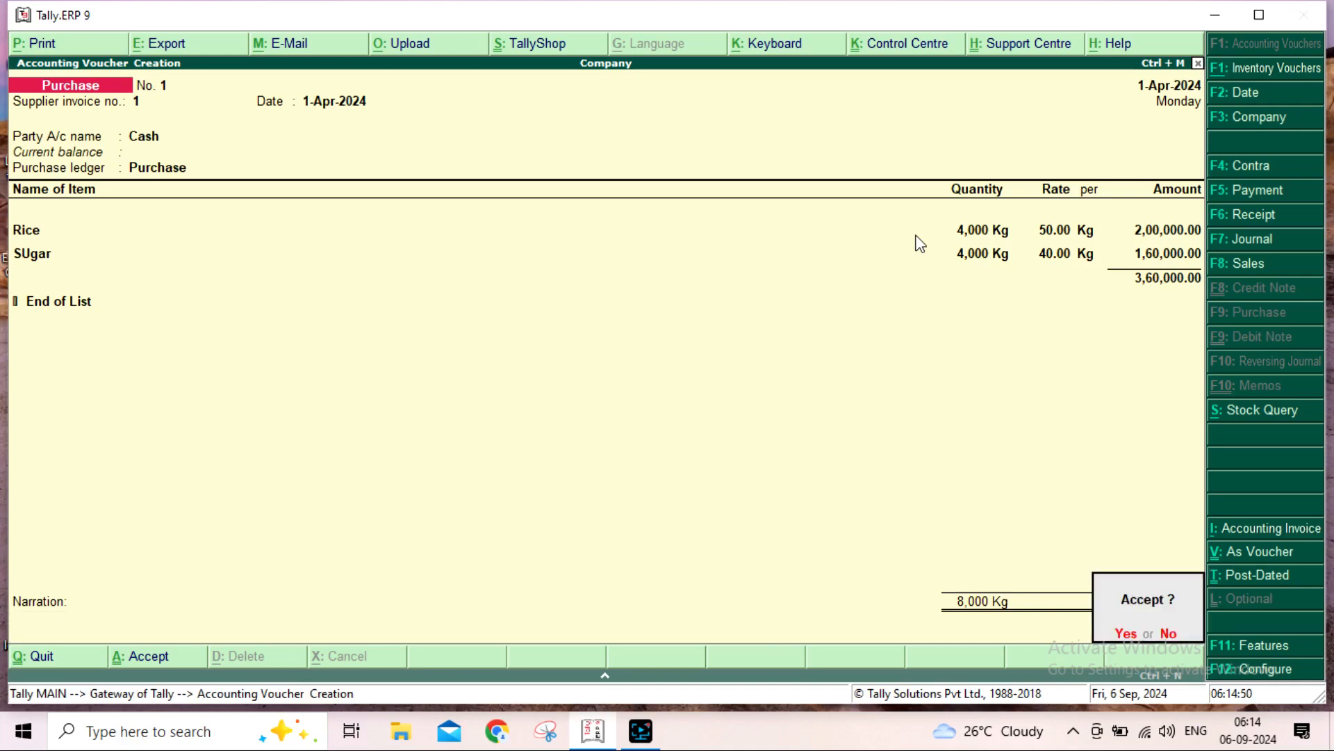
{"action": "key", "text": "Return"}
{"action": "key", "text": "Escape"}
{"action": "key", "text": "Return"}
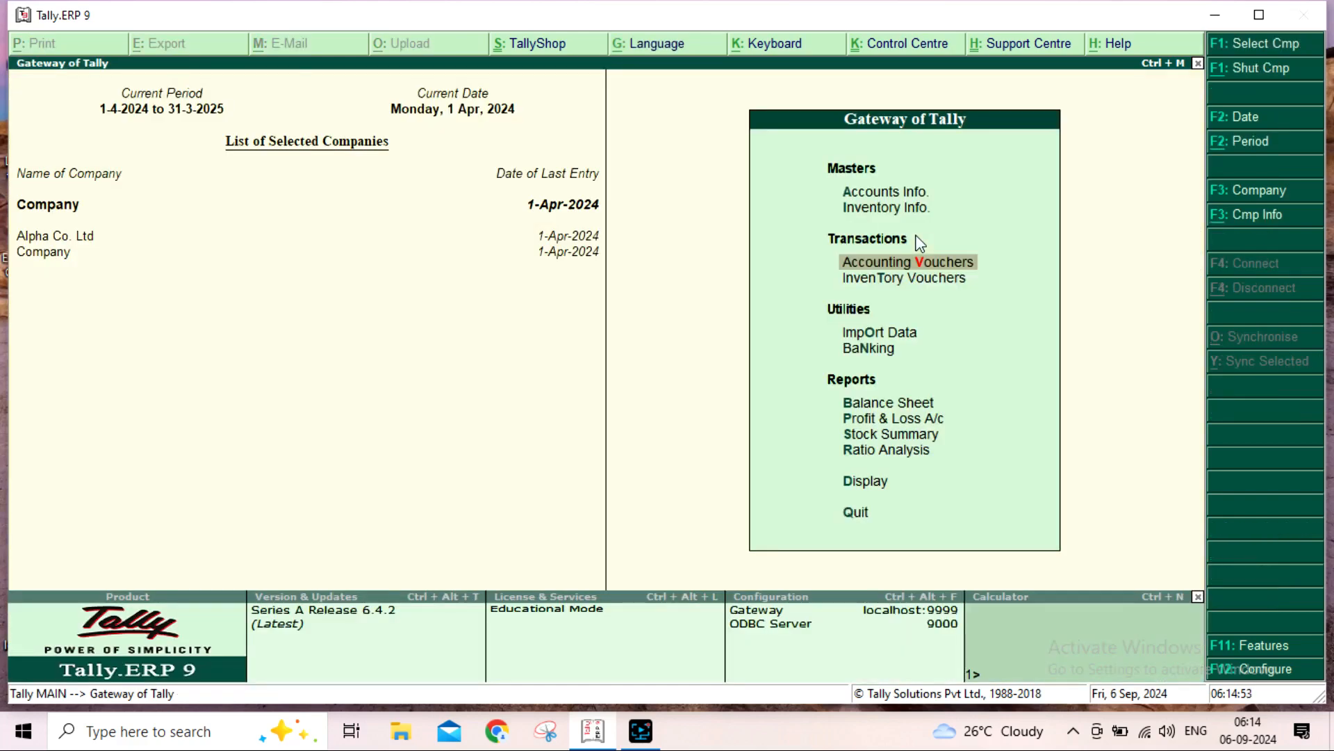
- Open the Stock Summary report and switch it to the detailed view by godown
{"action": "key", "text": "Down"}
{"action": "key", "text": "Down"}
{"action": "key", "text": "Down"}
{"action": "key", "text": "Down"}
{"action": "key", "text": "Down"}
{"action": "key", "text": "Down"}
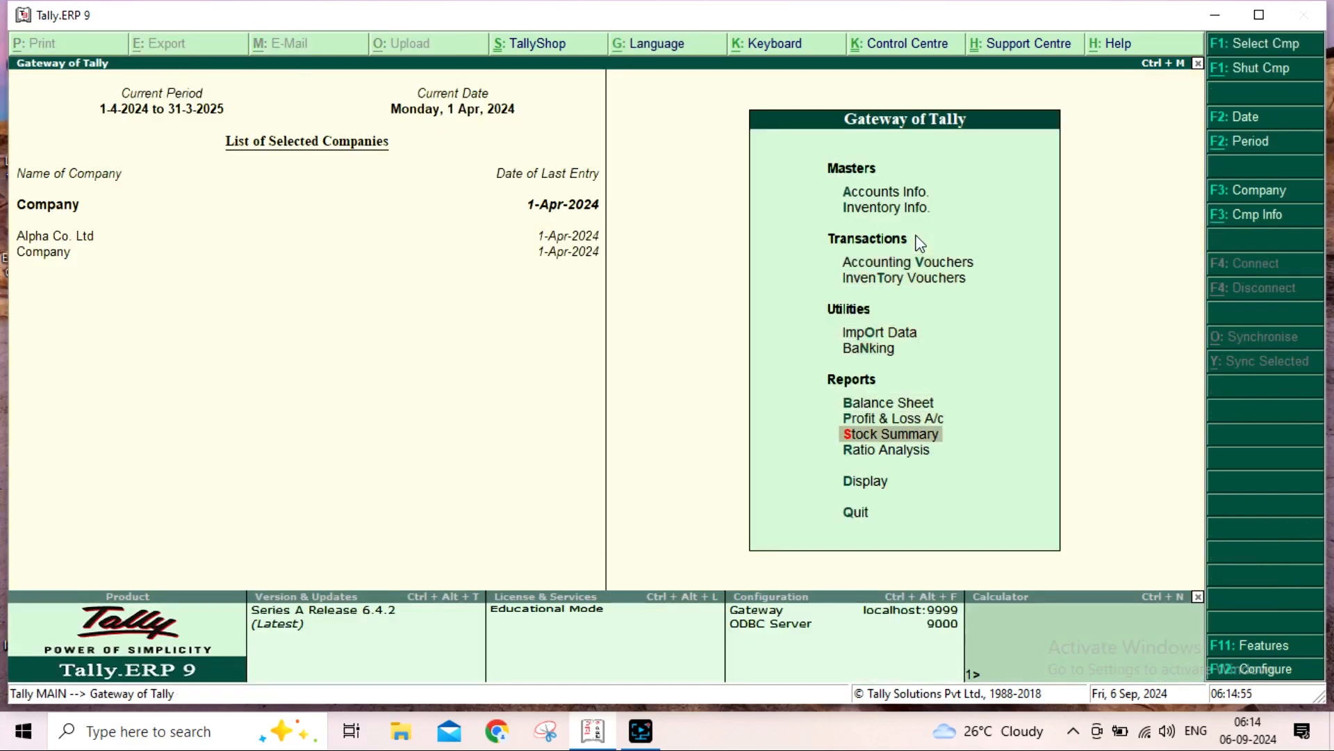
{"action": "key", "text": "Return"}
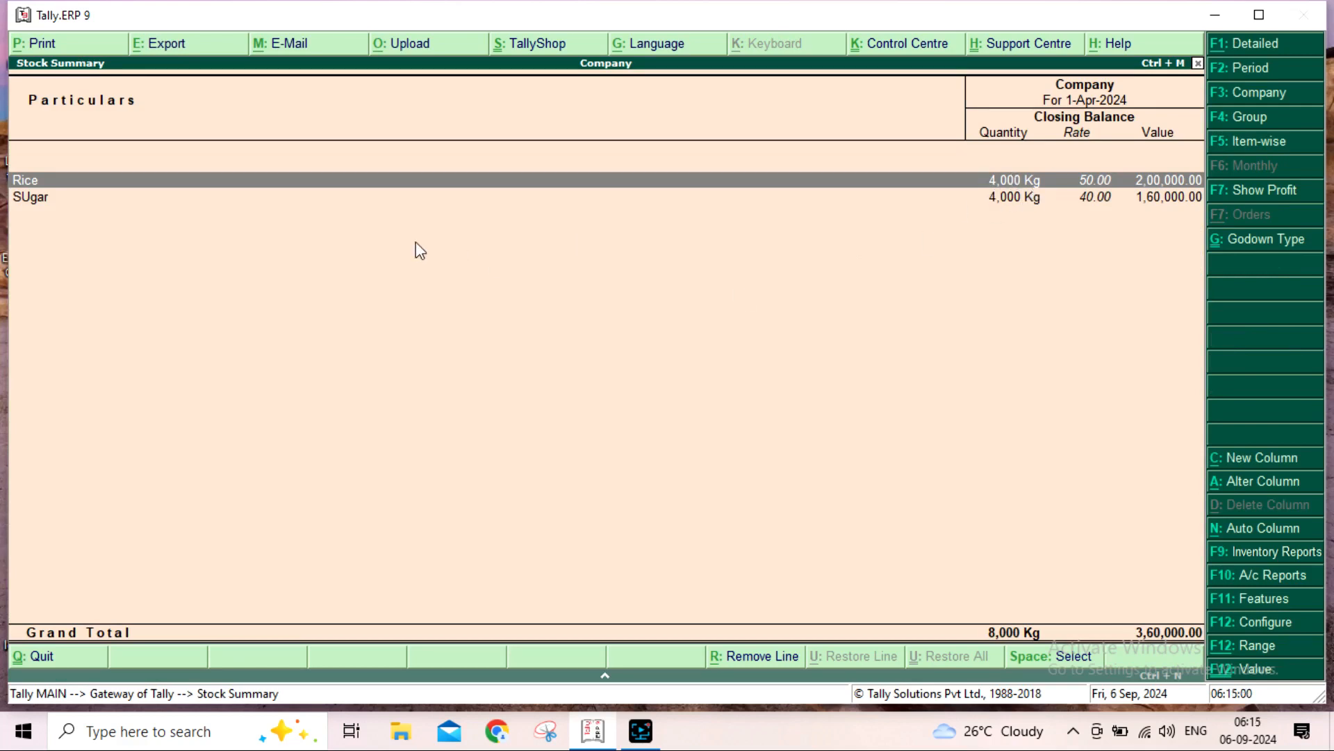
{"action": "left_click", "coordinate": [758, 270]}
{"action": "left_click", "coordinate": [1254, 50]}
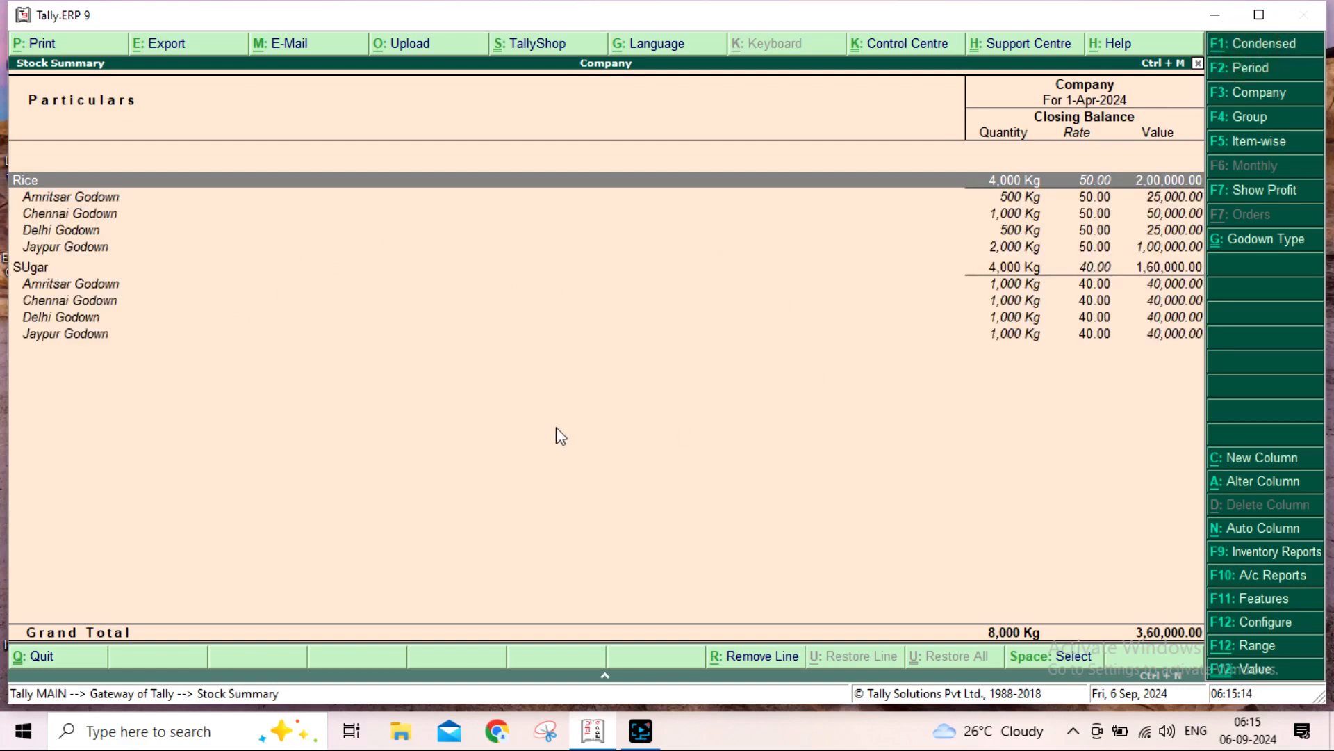
- Examine the godown-wise quantities and values of Rice and SUgar in the Stock Summary, and close the report
{"action": "key", "text": "Down"}
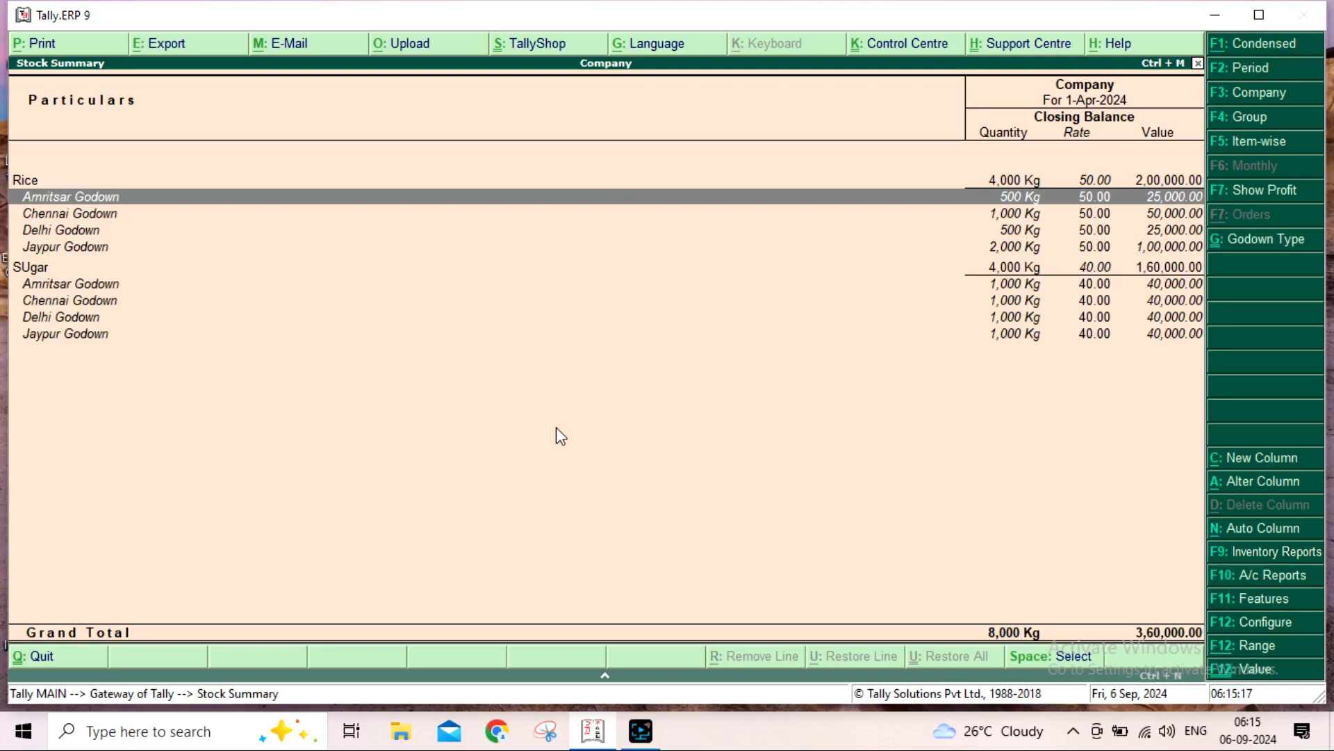
{"action": "key", "text": "Down"}
{"action": "key", "text": "Down"}
{"action": "key", "text": "Down"}
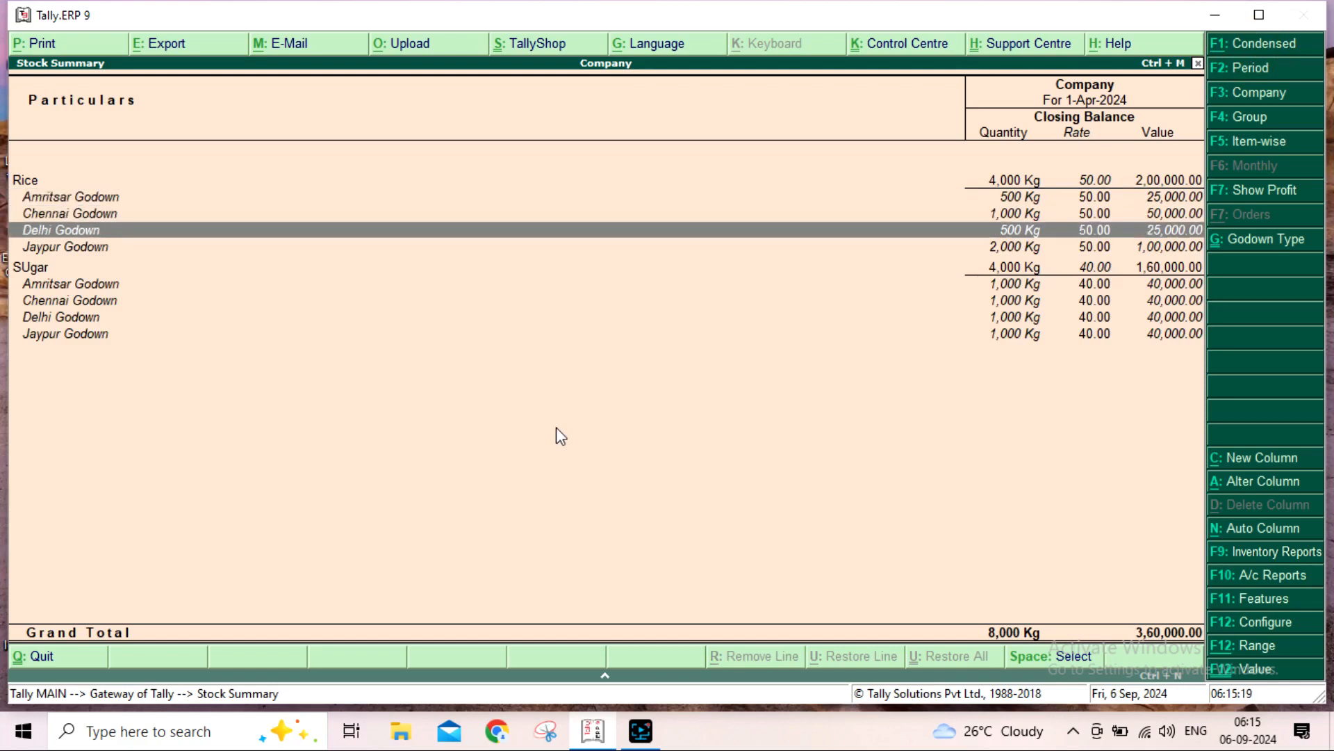
{"action": "key", "text": "Down"}
{"action": "key", "text": "Down"}
{"action": "key", "text": "Down"}
{"action": "key", "text": "Down"}
{"action": "key", "text": "Down"}
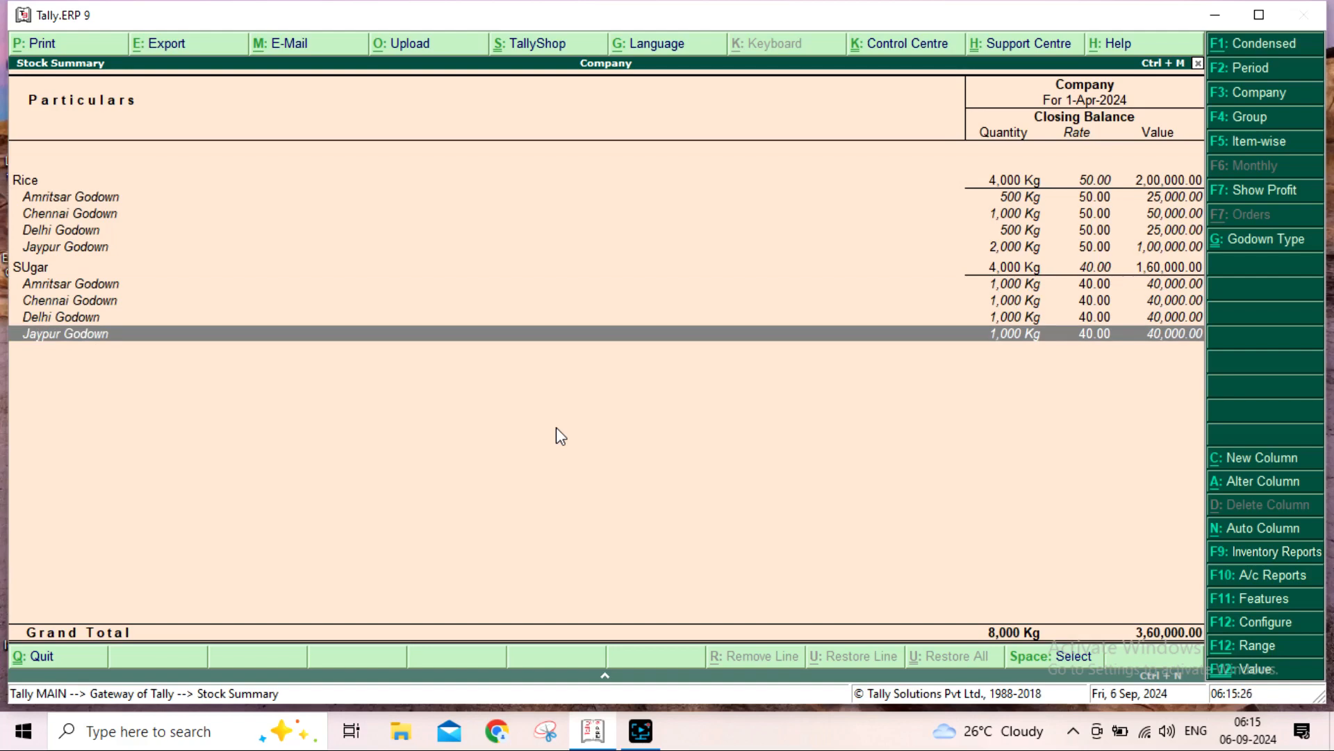
{"action": "key", "text": "Escape"}
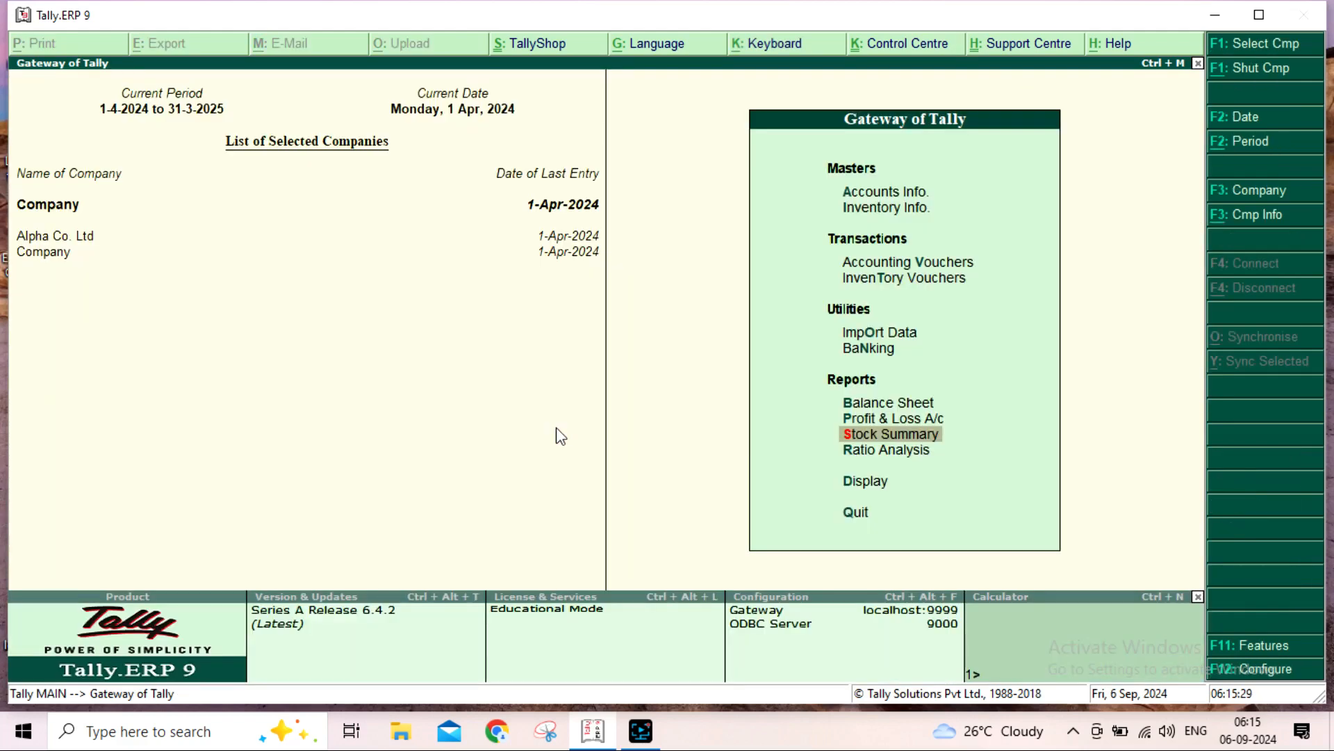
- Start a new sales accounting voucher and enter 1 as its reference number
{"action": "key", "text": "Up"}
{"action": "key", "text": "Up"}
{"action": "key", "text": "Up"}
{"action": "key", "text": "Up"}
{"action": "key", "text": "Up"}
{"action": "key", "text": "Up"}
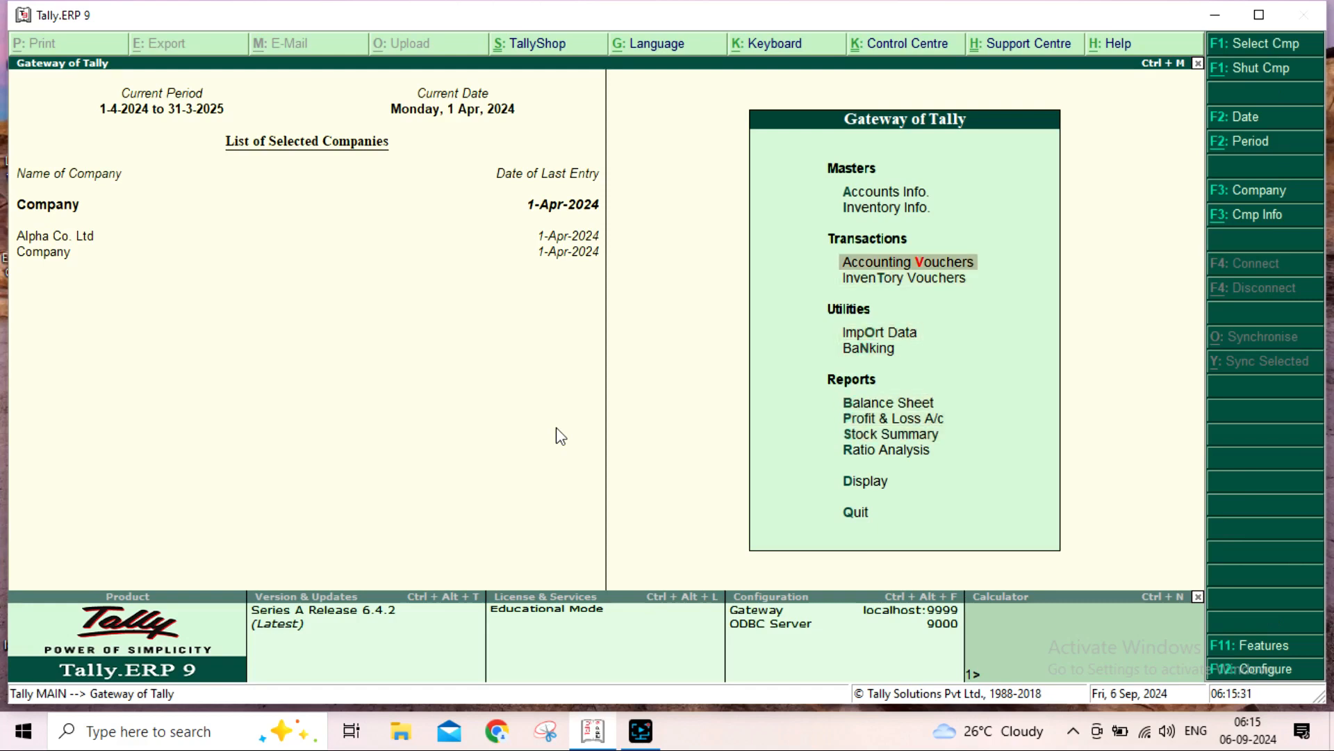
{"action": "key", "text": "Return"}
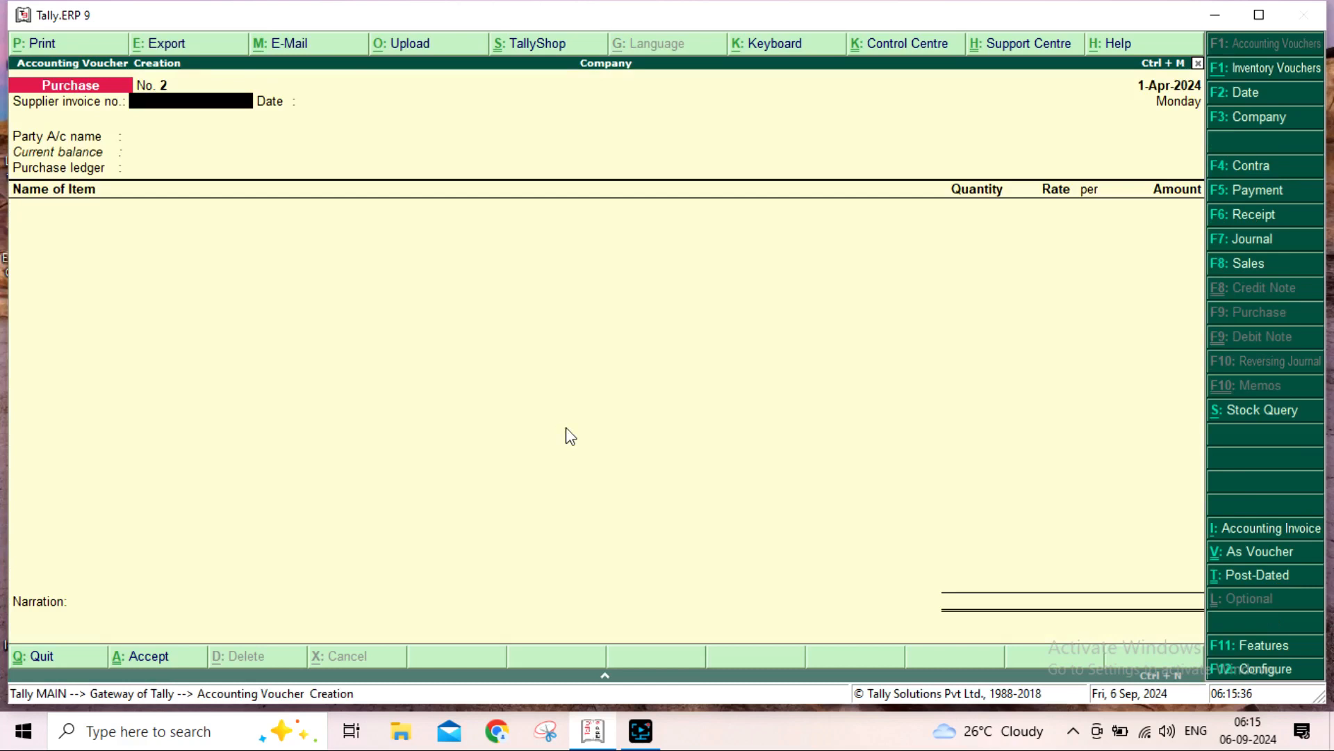
{"action": "left_click", "coordinate": [1240, 265]}
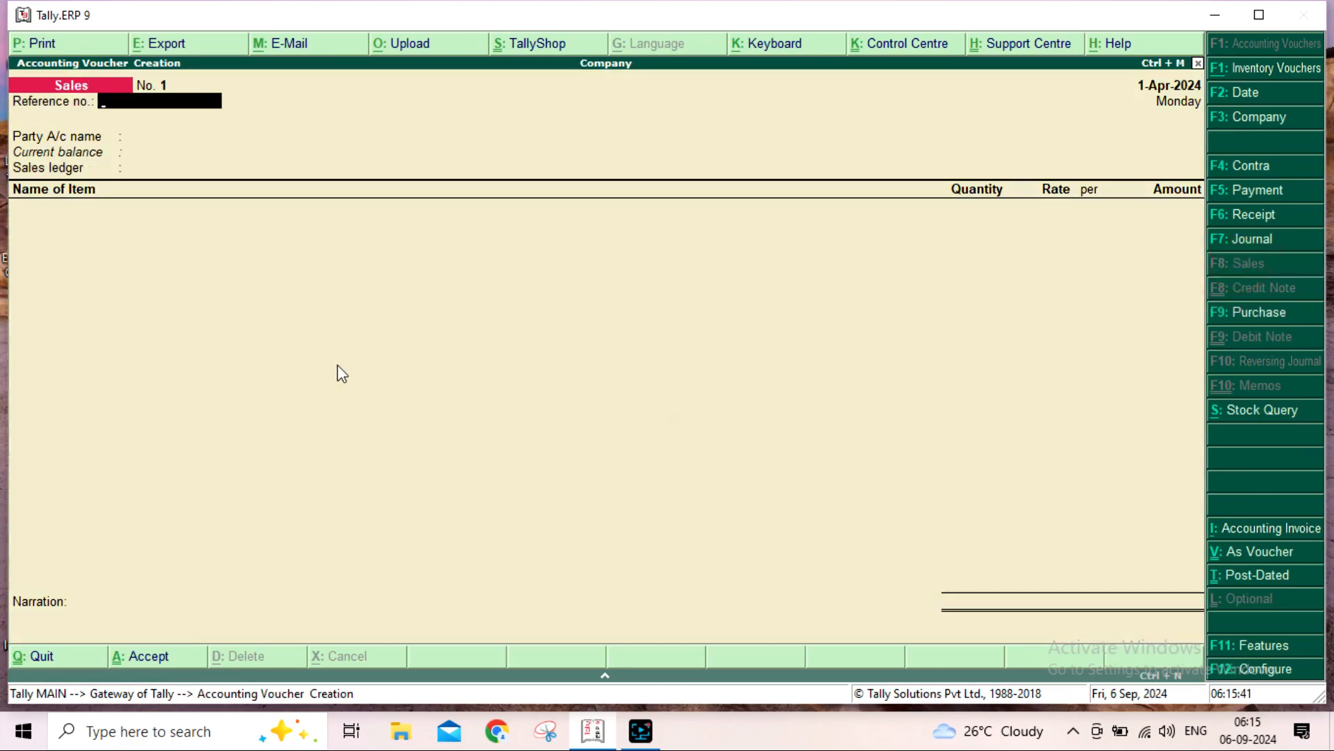
{"action": "type", "text": "1"}
{"action": "key", "text": "Return"}
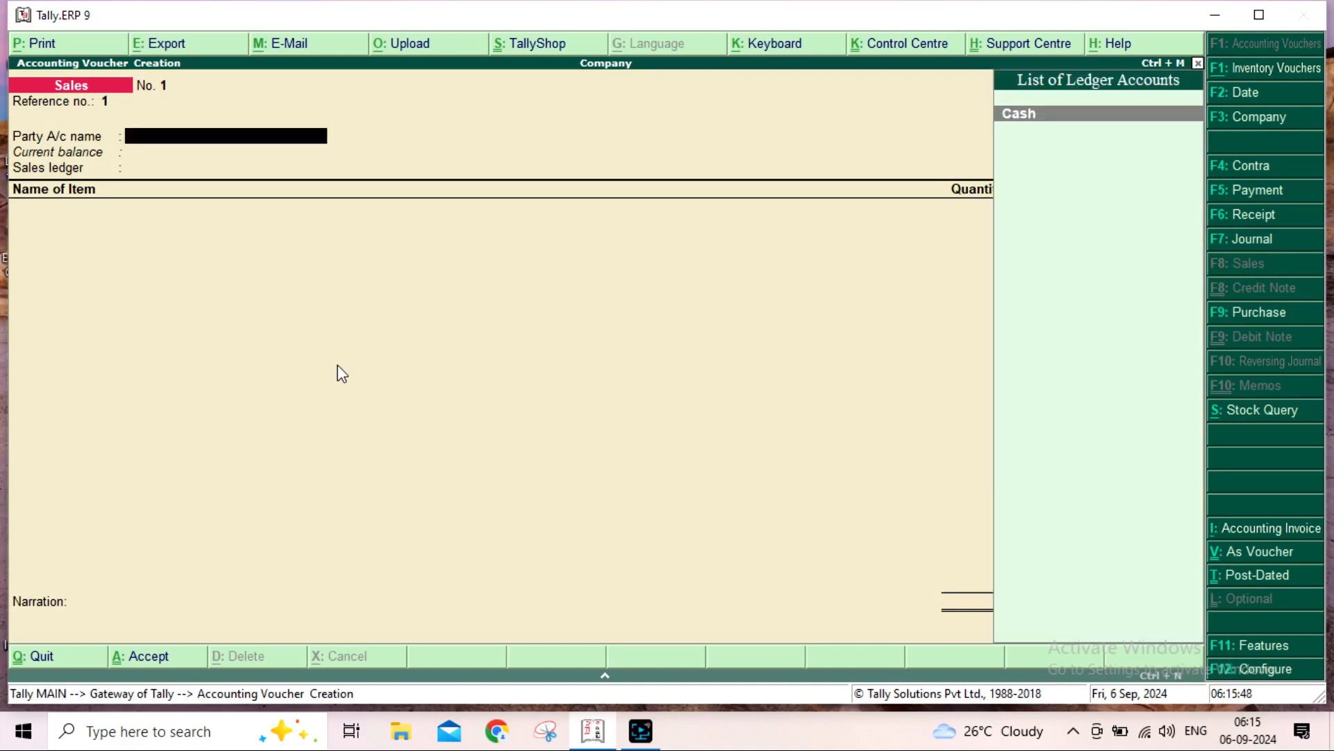
- Set Cash as the party account, leave the despatch and order details blank, and enter the buyer's name in the party details
{"action": "key", "text": "Return"}
{"action": "key", "text": "Return"}
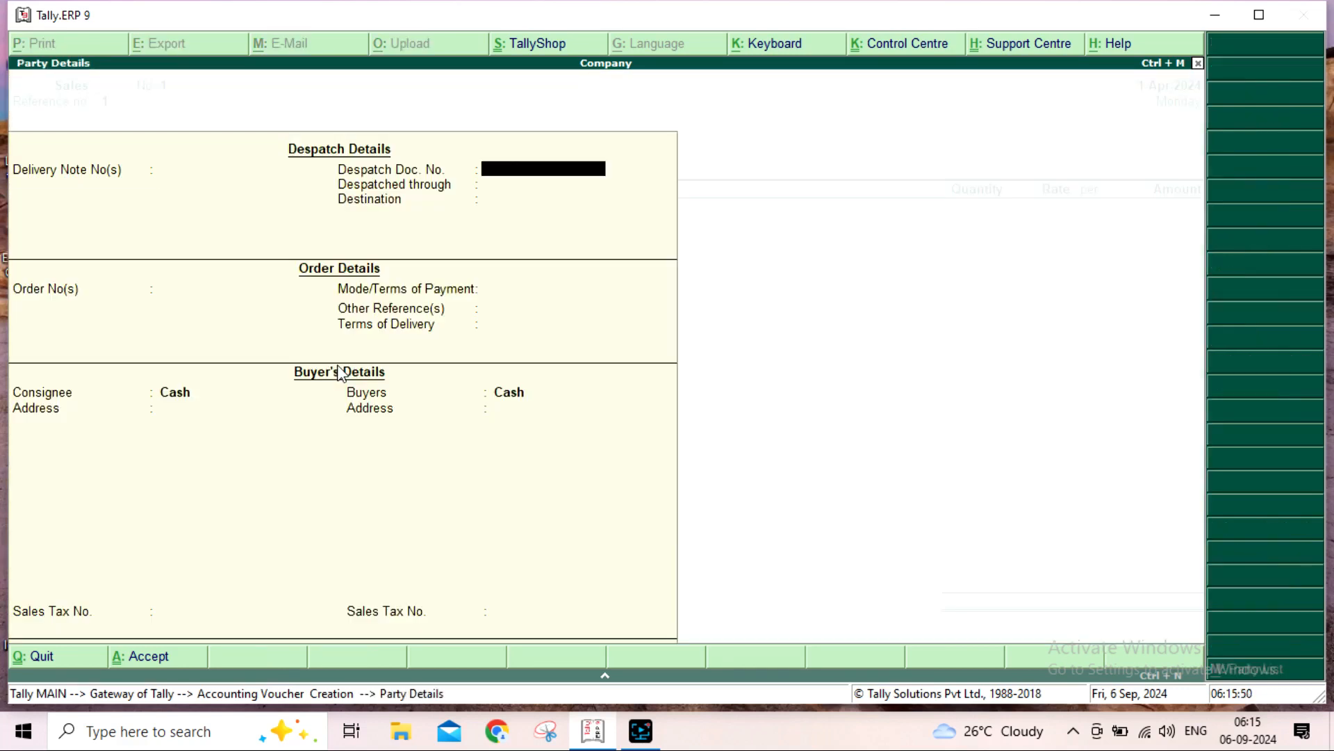
{"action": "key", "text": "Return"}
{"action": "key", "text": "Return"}
{"action": "key", "text": "Return"}
{"action": "key", "text": "Return"}
{"action": "key", "text": "Return"}
{"action": "key", "text": "Return"}
{"action": "key", "text": "Return"}
{"action": "key", "text": "Return"}
{"action": "key", "text": "Return"}
{"action": "key", "text": "Return"}
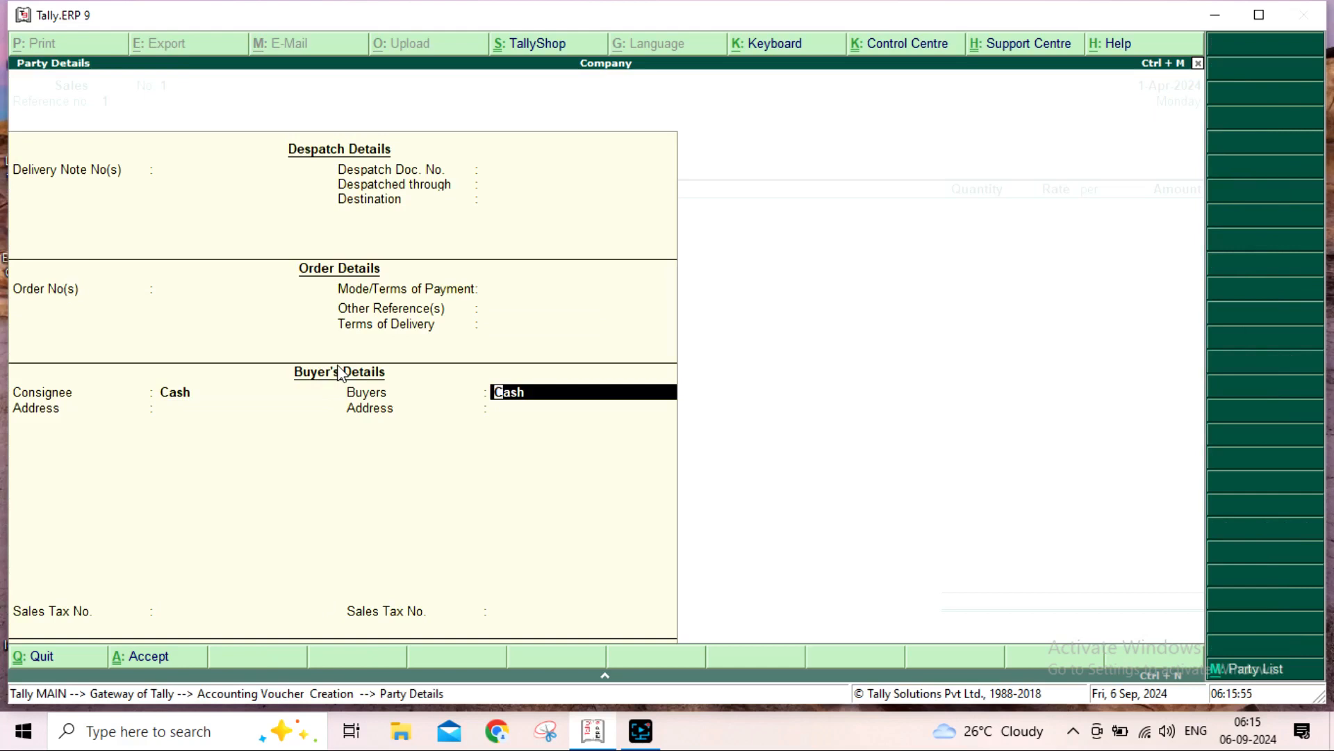
{"action": "type", "text": "Manish"}
{"action": "key", "text": "Return"}
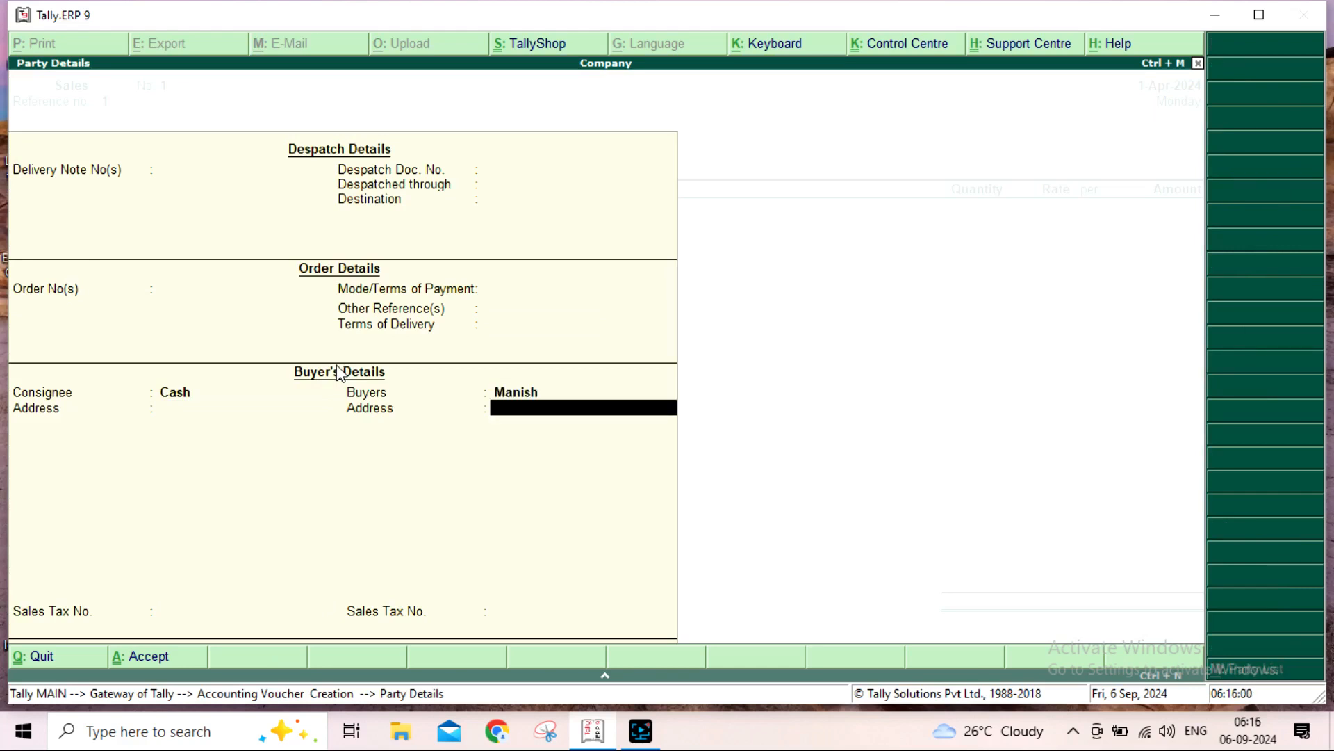
{"action": "key", "text": "Return"}
{"action": "key", "text": "Return"}
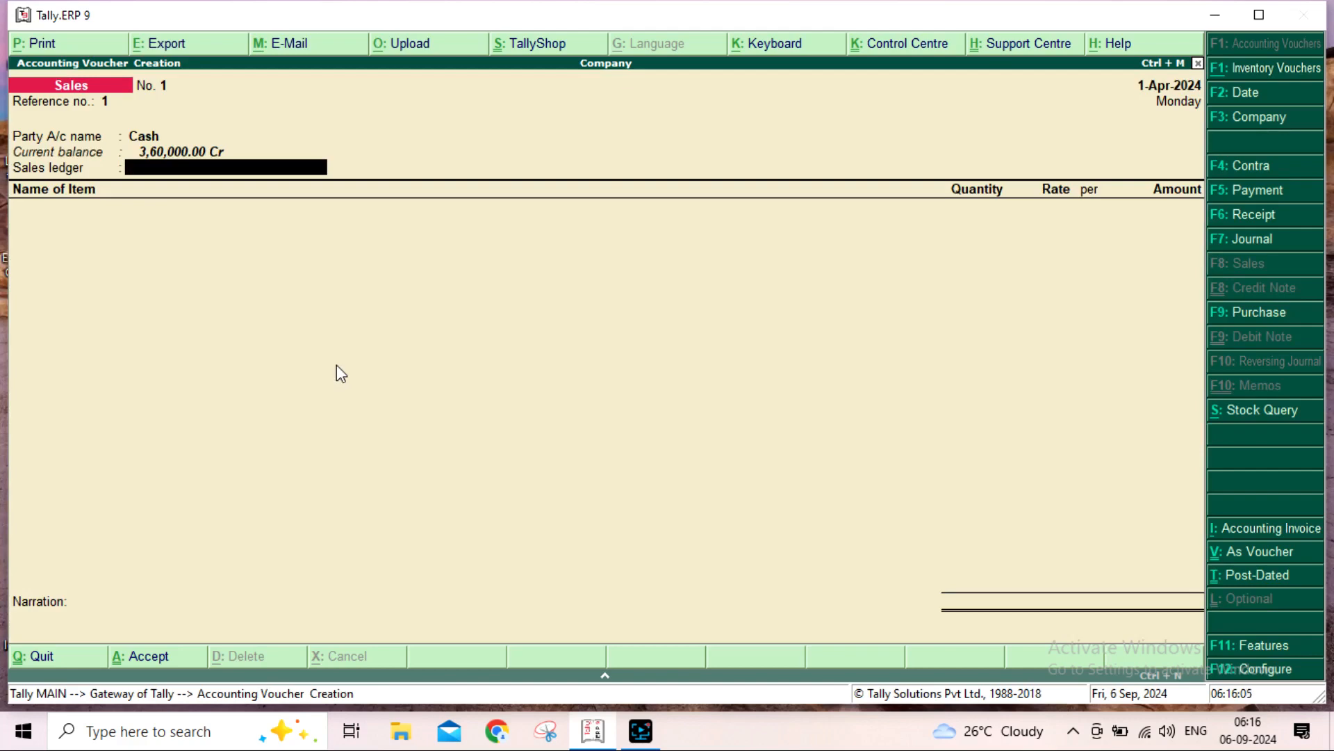
- Create a ledger named Sales under Sales Accounts and use it as the voucher's sales ledger
{"action": "key", "text": "alt+c"}
{"action": "type", "text": "Sales"}
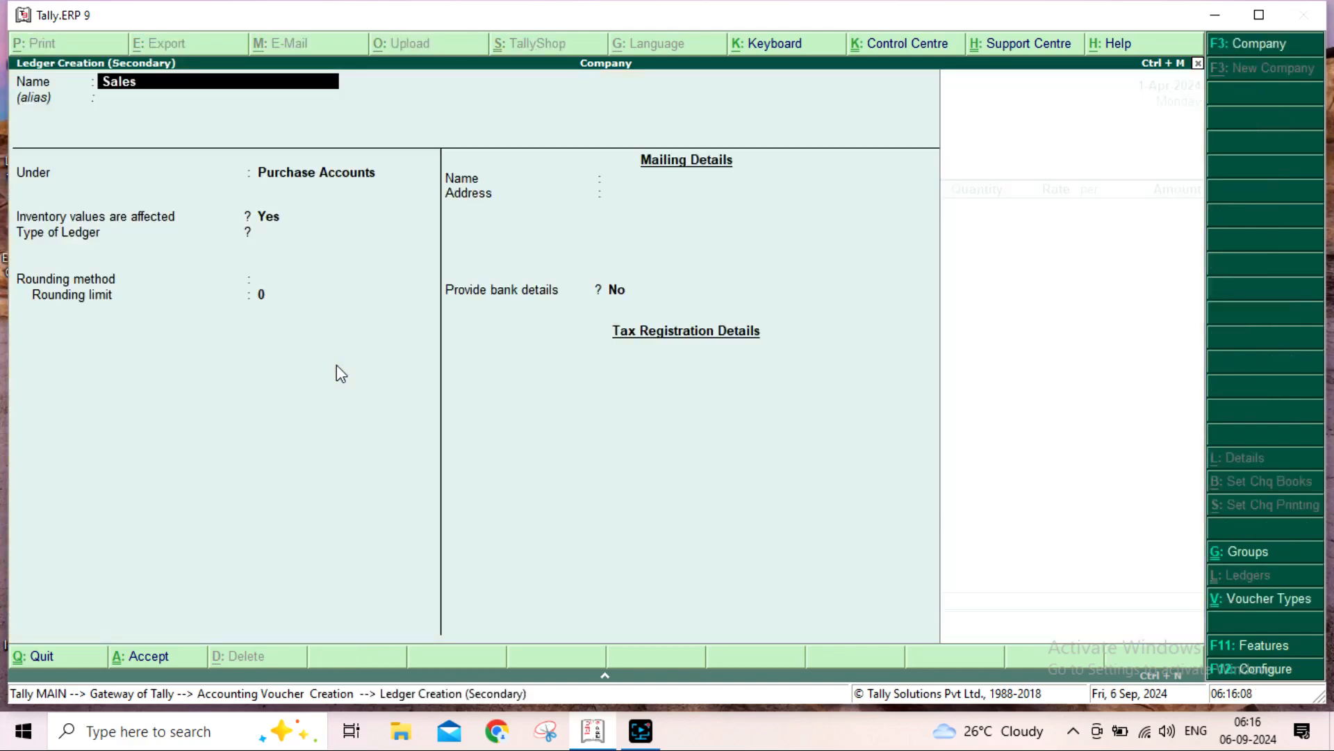
{"action": "key", "text": "Return"}
{"action": "type", "text": "Sal"}
{"action": "key", "text": "Return"}
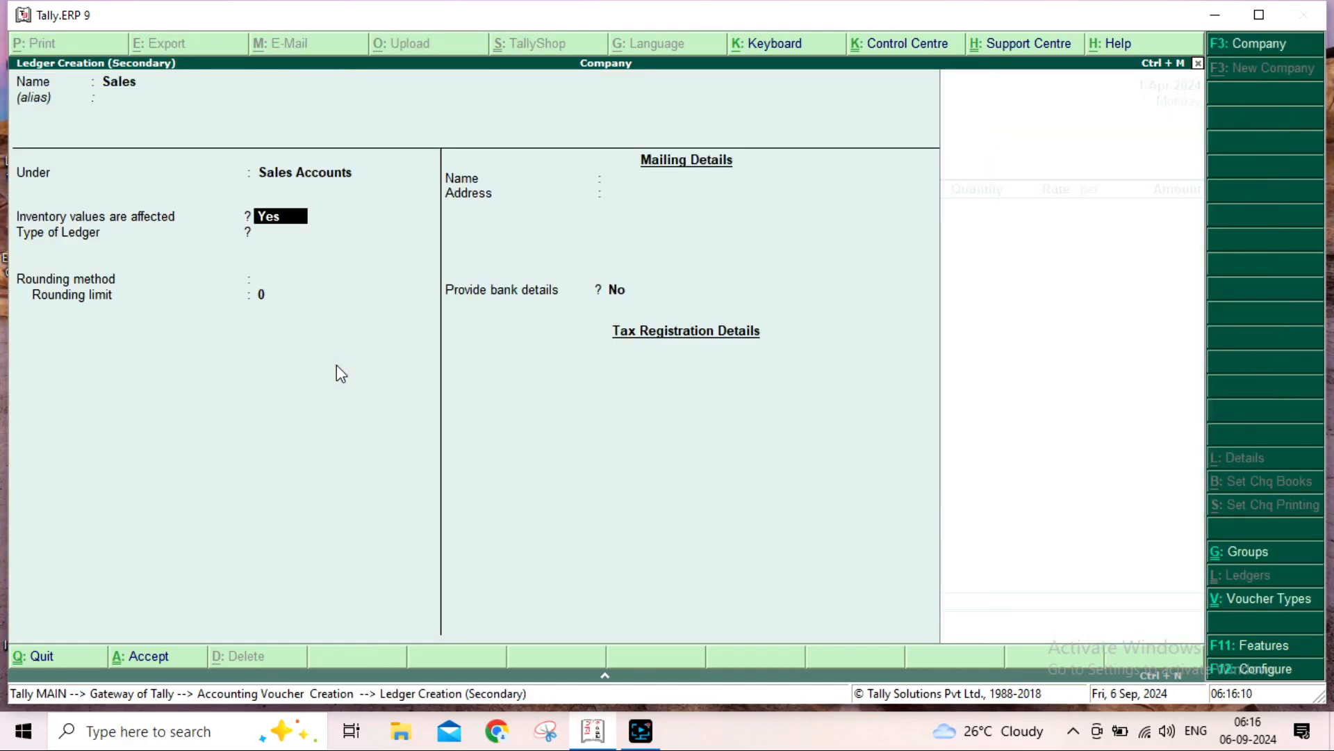
{"action": "key", "text": "ctrl+a"}
{"action": "key", "text": "Return"}
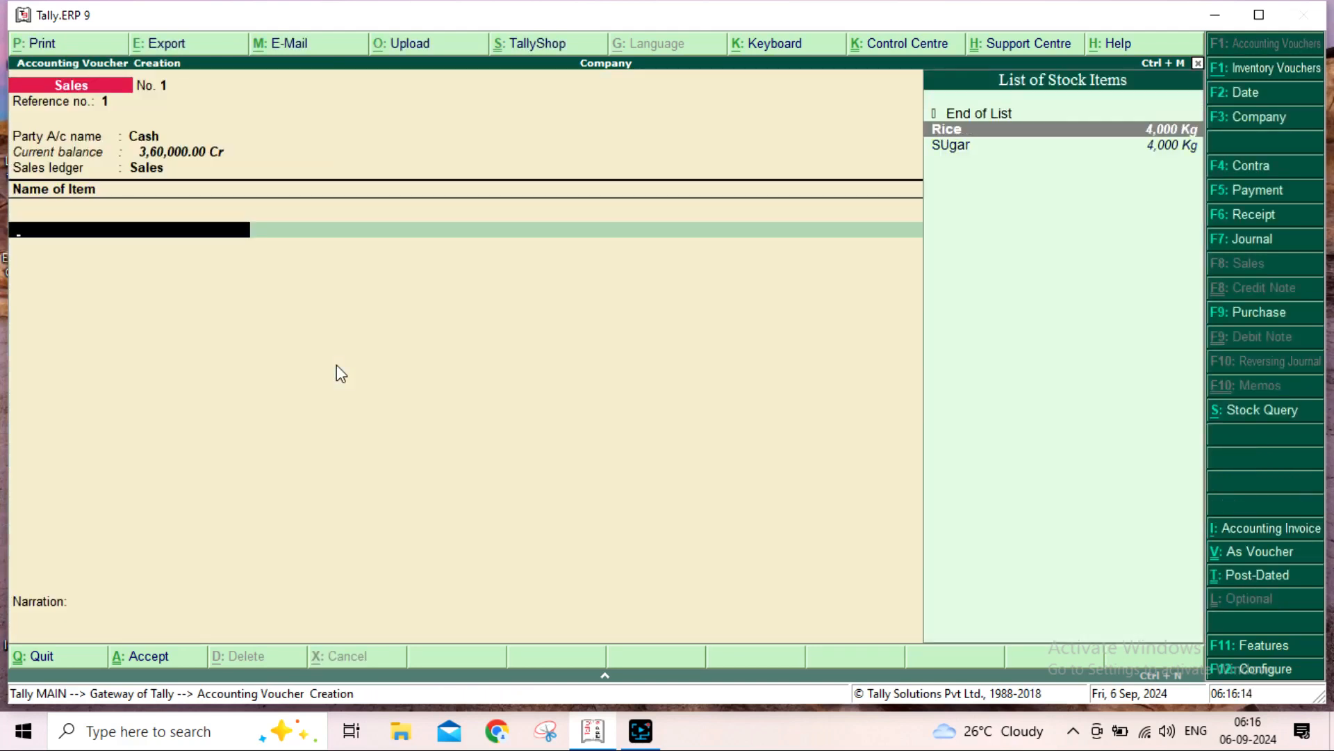
- Add Rice to the sales voucher and choose Jaypur Godown as the location it is sold from
{"action": "key", "text": "Return"}
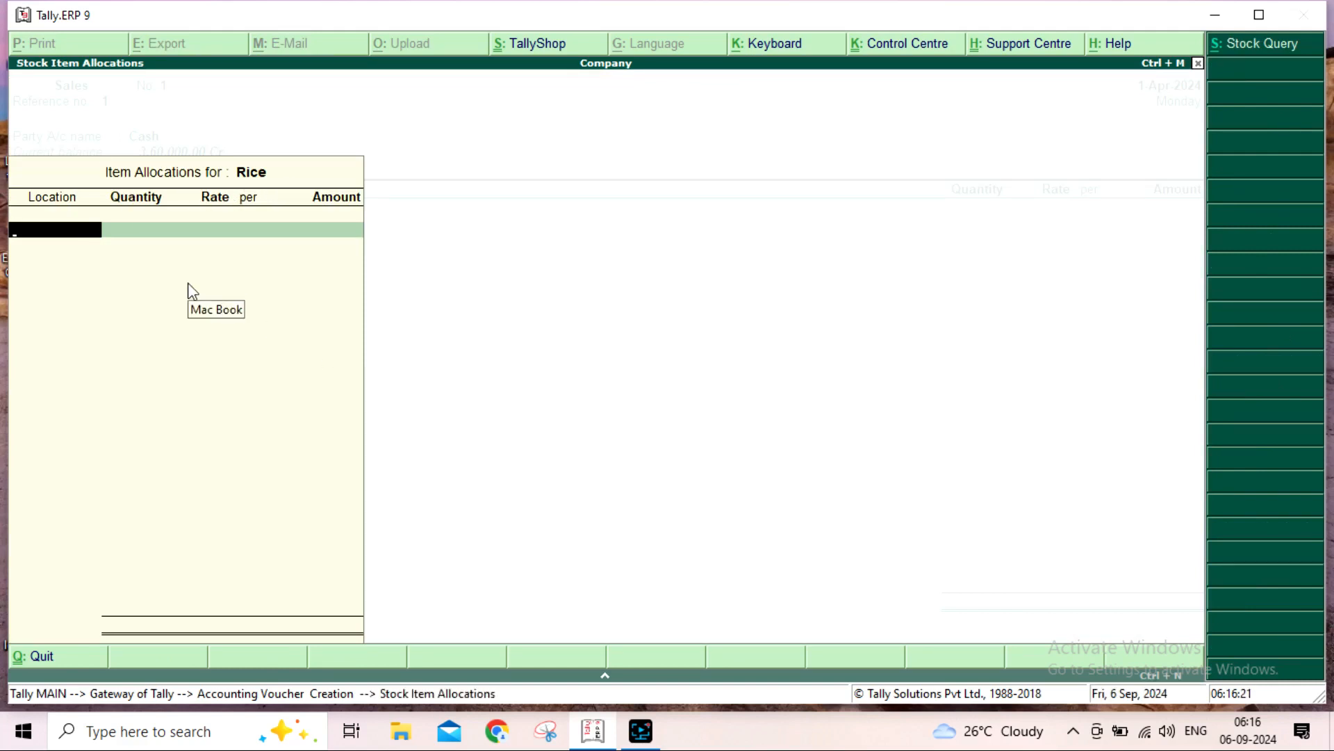
{"action": "key", "text": "space"}
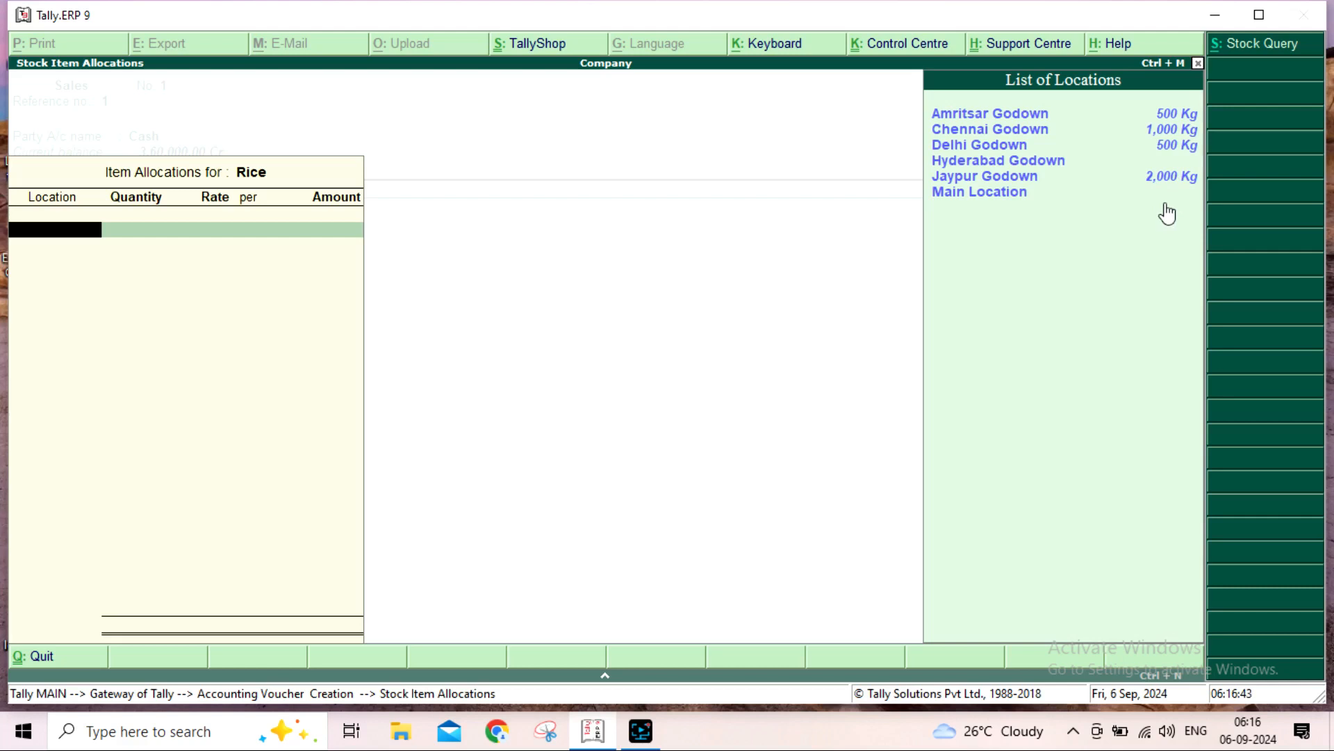
{"action": "key", "text": "Down"}
{"action": "key", "text": "Down"}
{"action": "key", "text": "Down"}
{"action": "key", "text": "Up"}
{"action": "key", "text": "Up"}
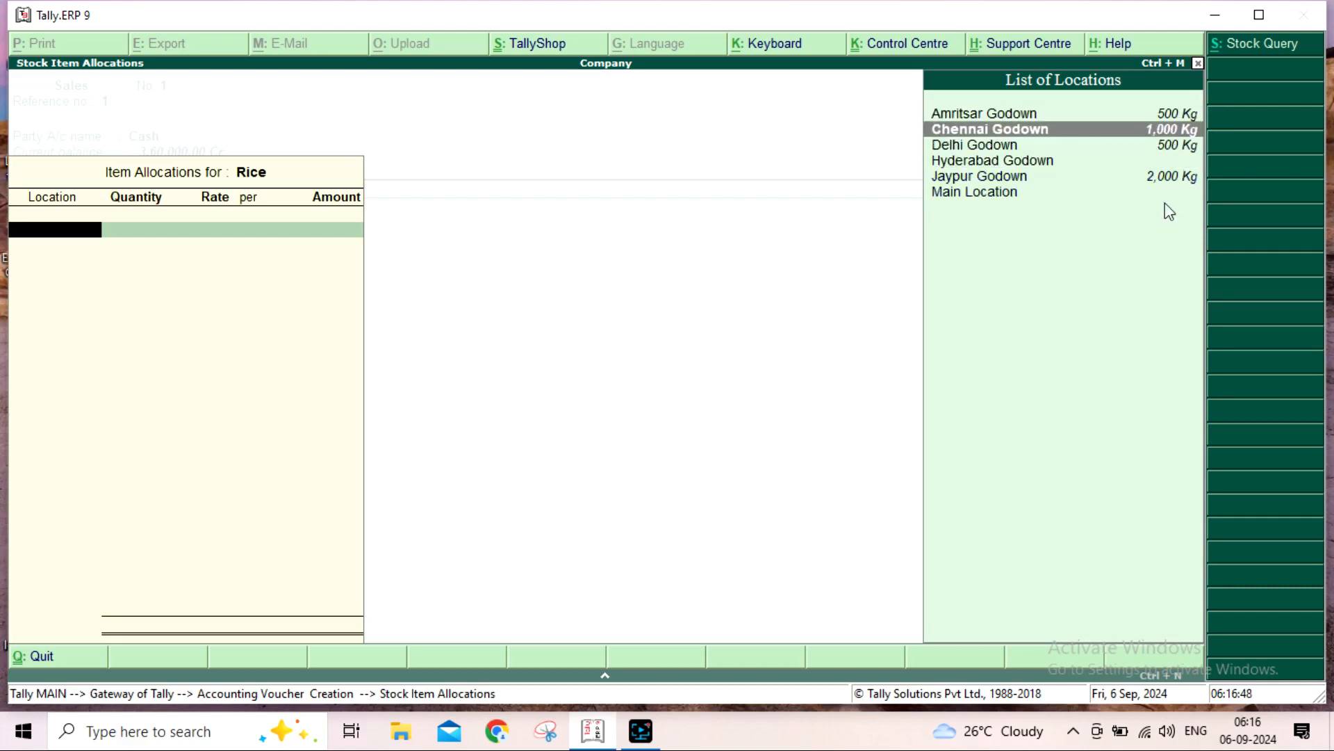
{"action": "key", "text": "Down"}
{"action": "key", "text": "Down"}
{"action": "key", "text": "Down"}
{"action": "key", "text": "Return"}
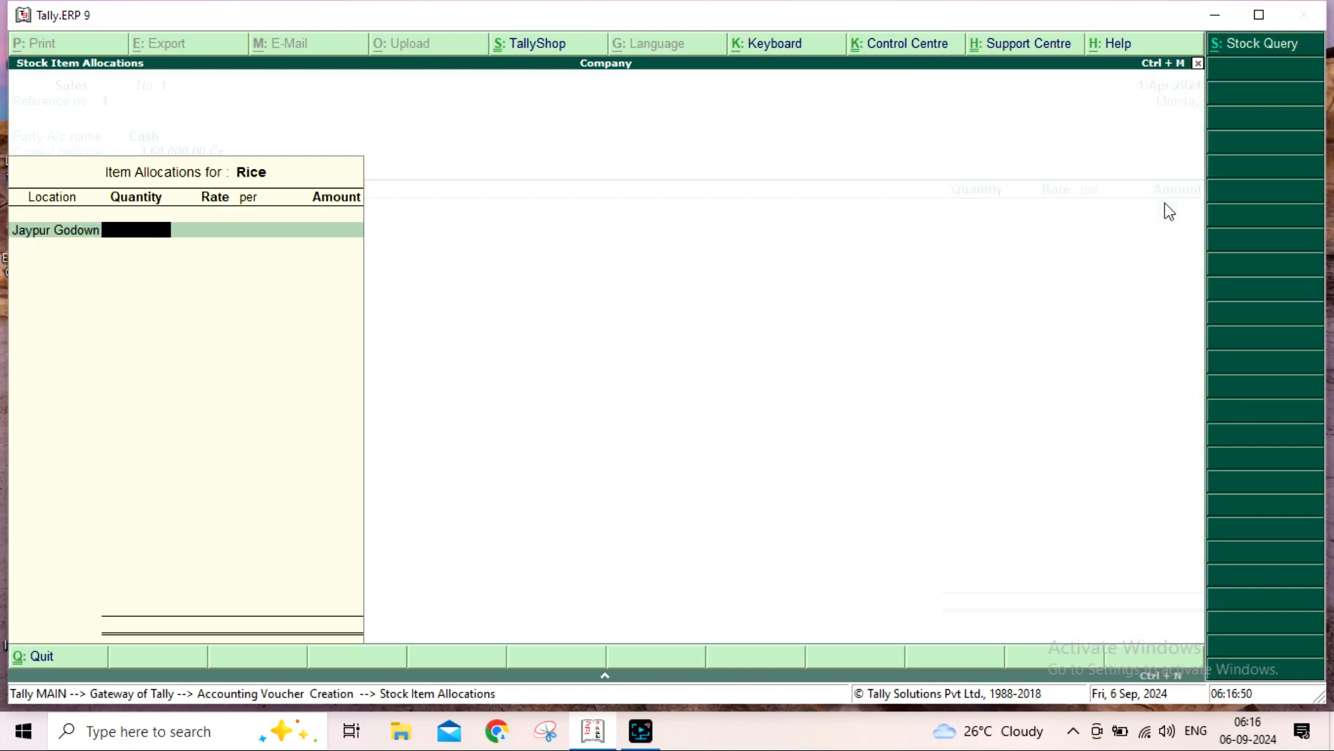
- Enter 200 Kg of Rice at a rate of 60 per Kg, and finish the Rice entry in the sales voucher
{"action": "type", "text": "200"}
{"action": "key", "text": "Return"}
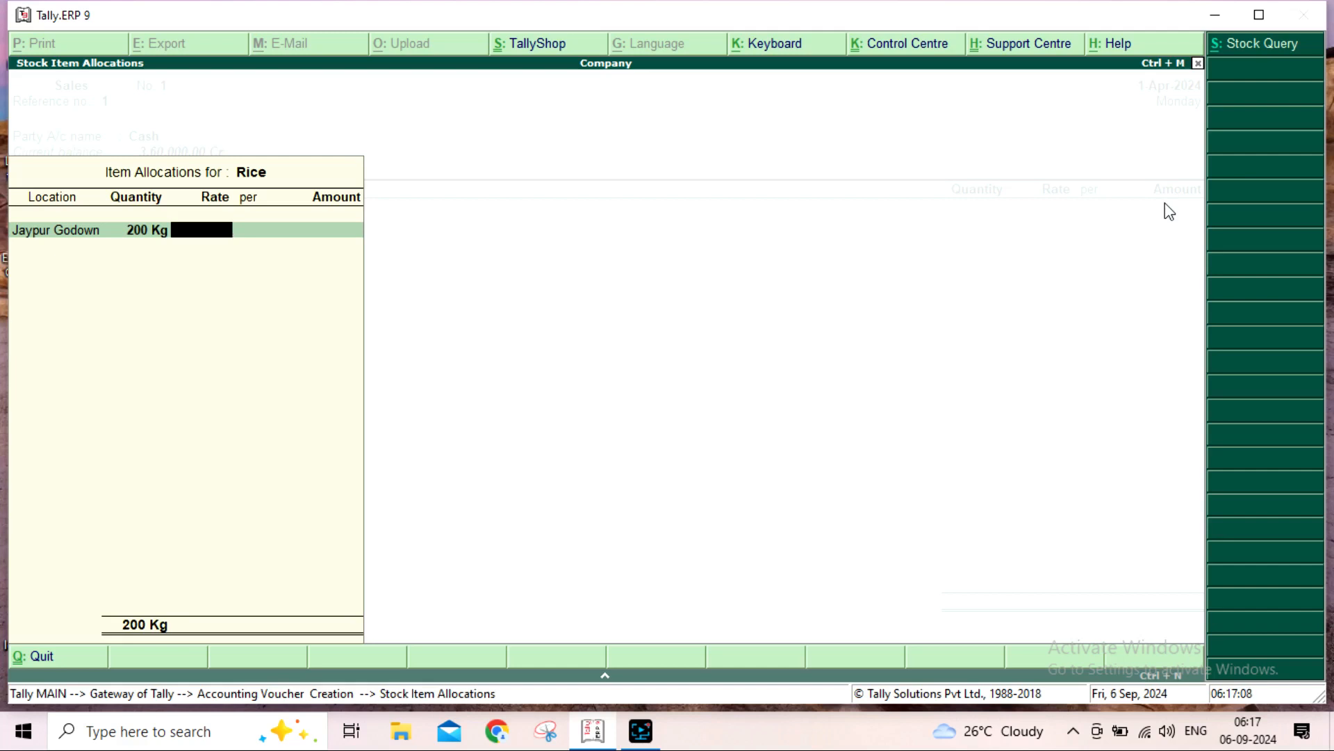
{"action": "type", "text": "60"}
{"action": "key", "text": "Return"}
{"action": "key", "text": "Return"}
{"action": "key", "text": "Return"}
{"action": "key", "text": "Return"}
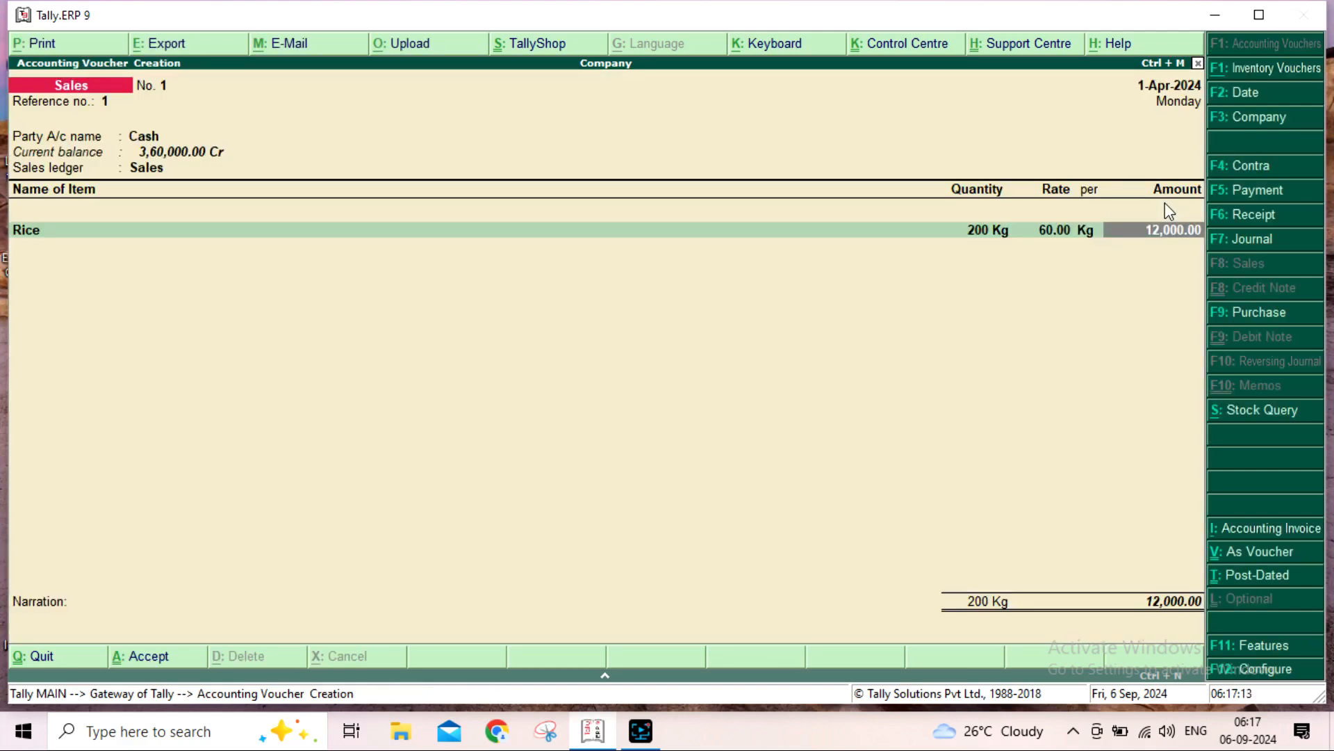
{"action": "key", "text": "Return"}
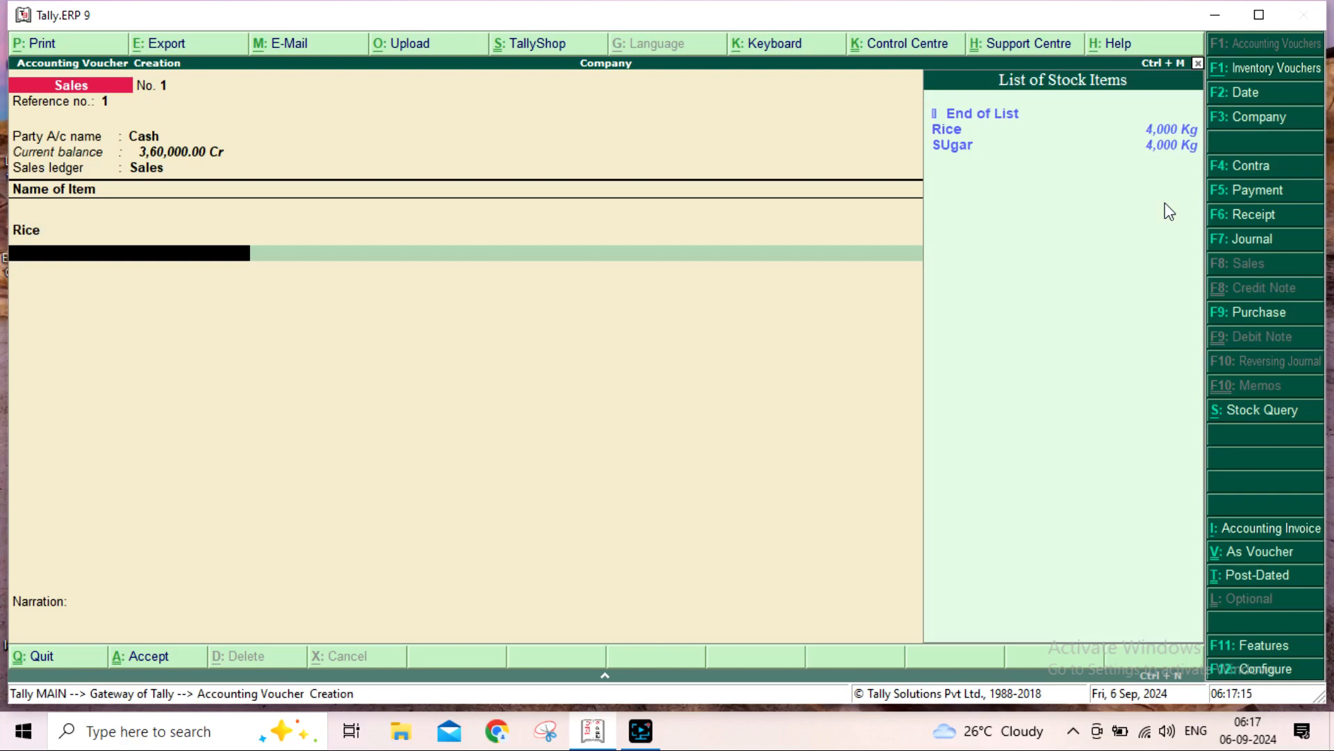
- Add SUgar to the sales voucher and allocate 100 Kg from Amritsar Godown at a rate of 50 per Kg
{"action": "key", "text": "Down"}
{"action": "key", "text": "Down"}
{"action": "key", "text": "Return"}
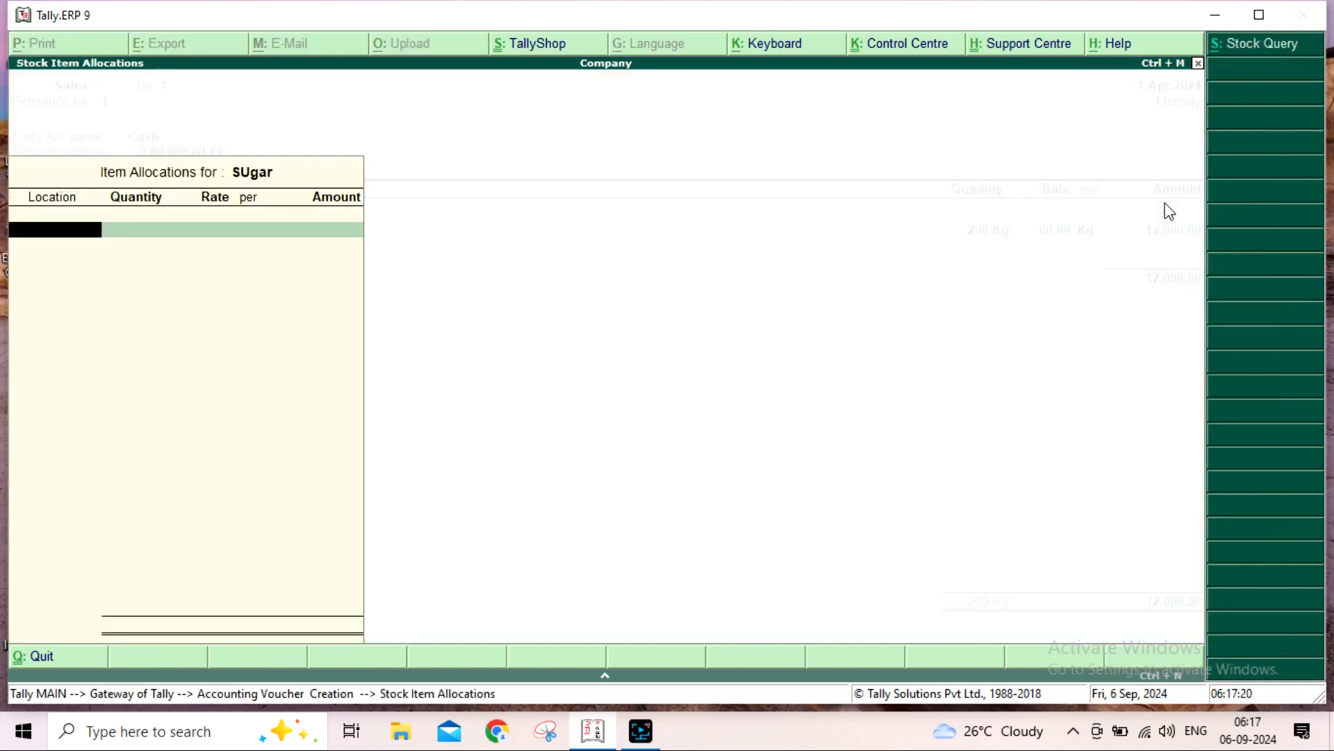
{"action": "key", "text": "Up"}
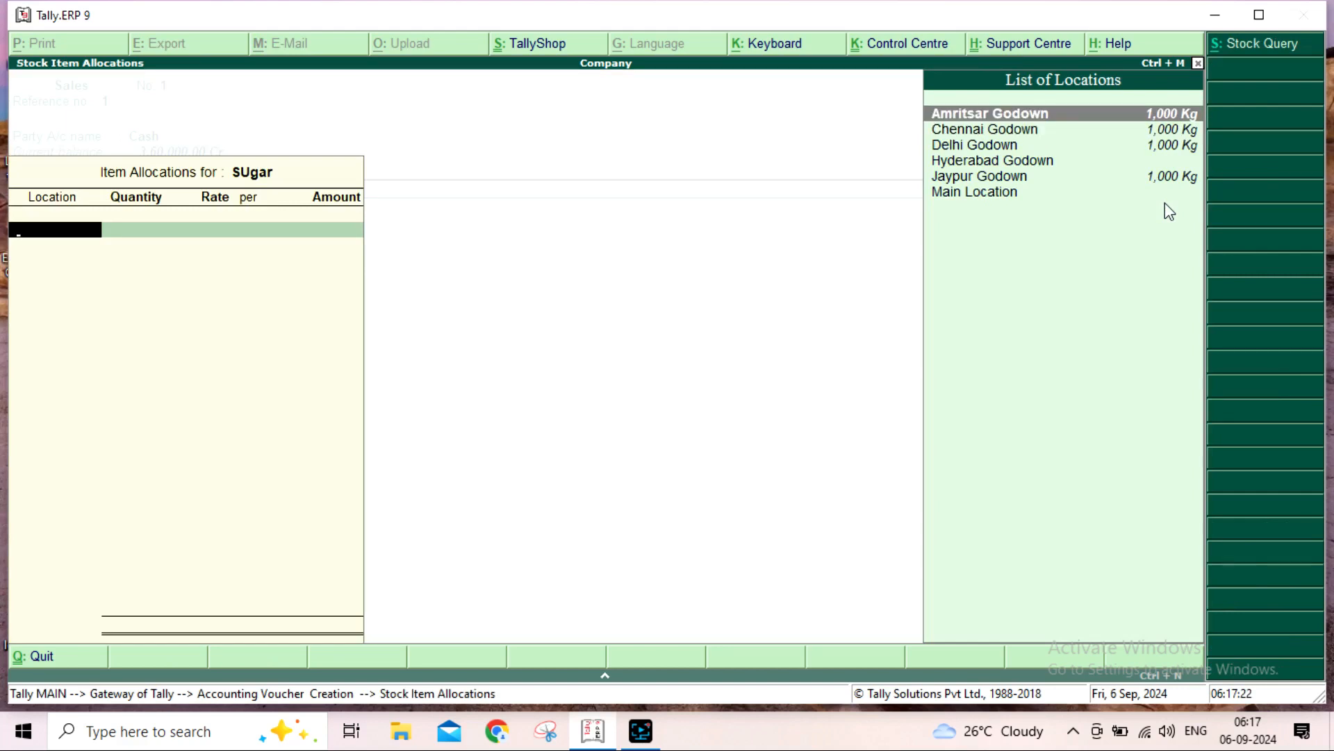
{"action": "key", "text": "Return"}
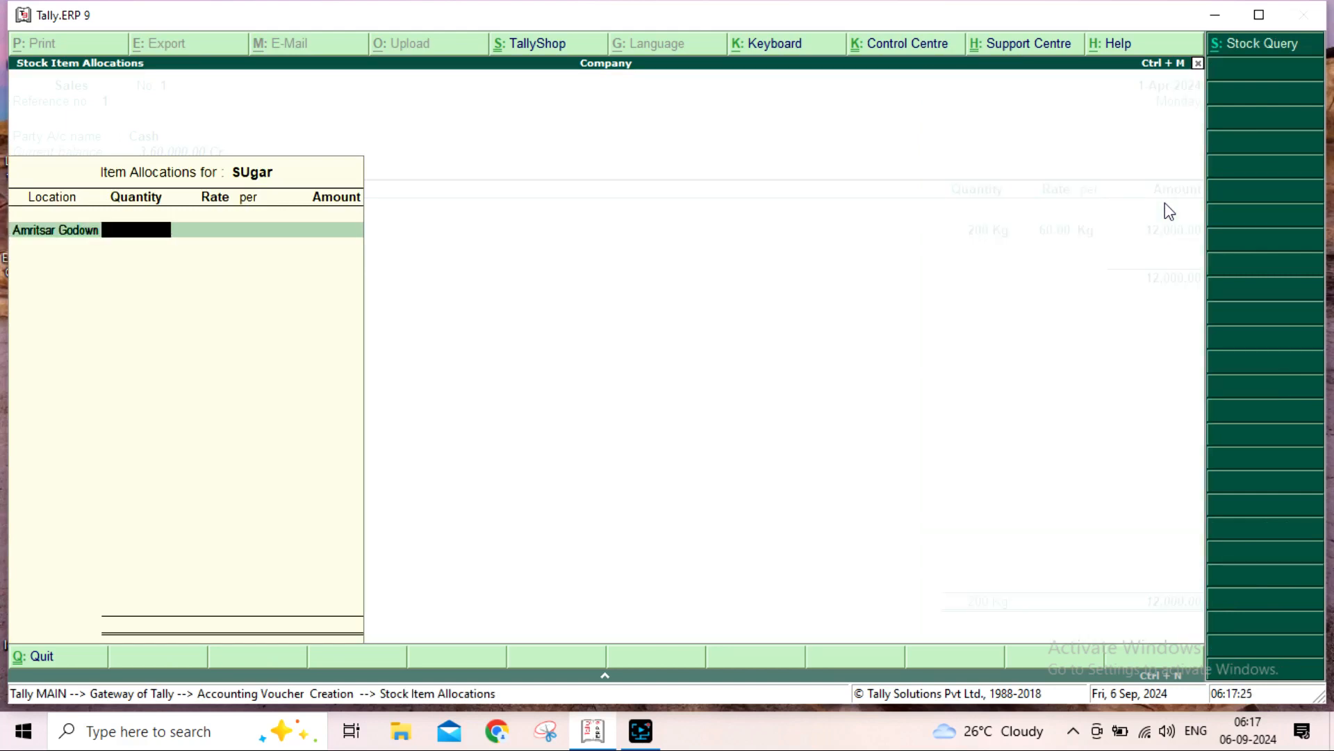
{"action": "type", "text": "100"}
{"action": "key", "text": "Return"}
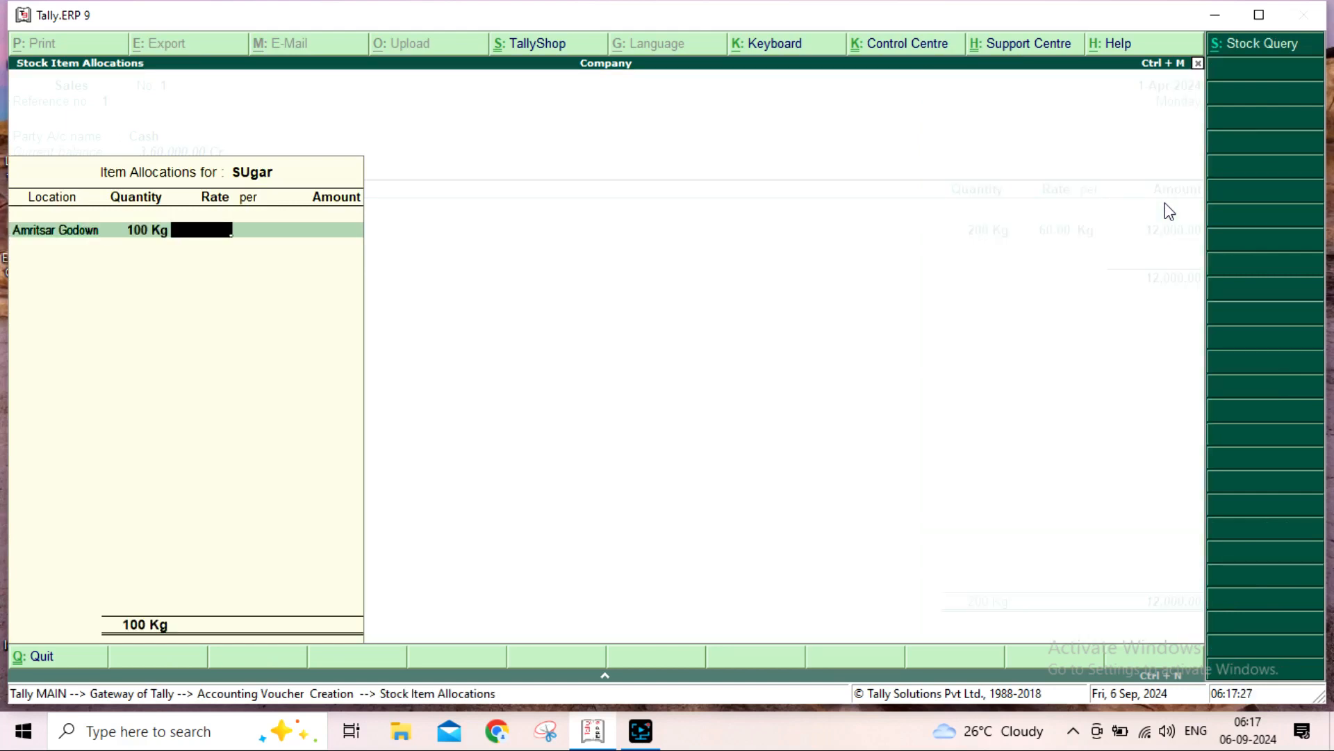
{"action": "type", "text": "50"}
{"action": "key", "text": "Return"}
{"action": "key", "text": "Return"}
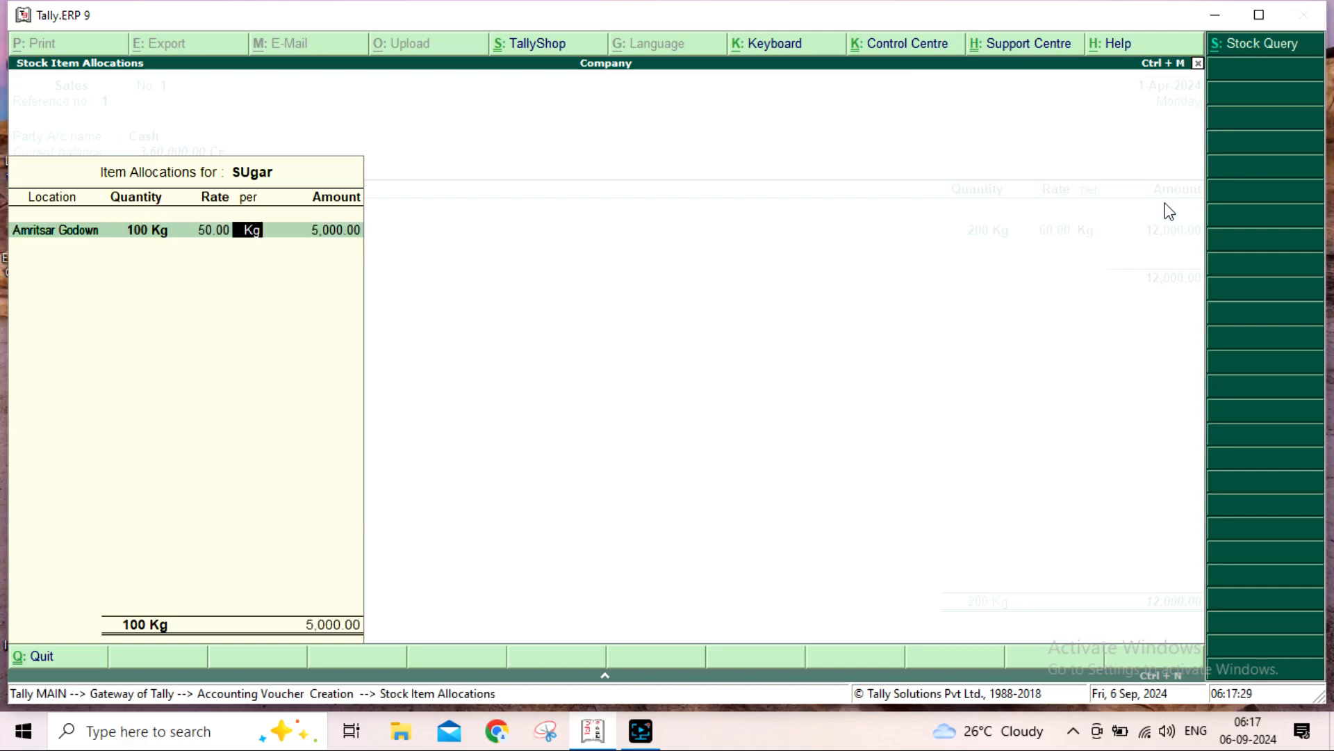
{"action": "key", "text": "Return"}
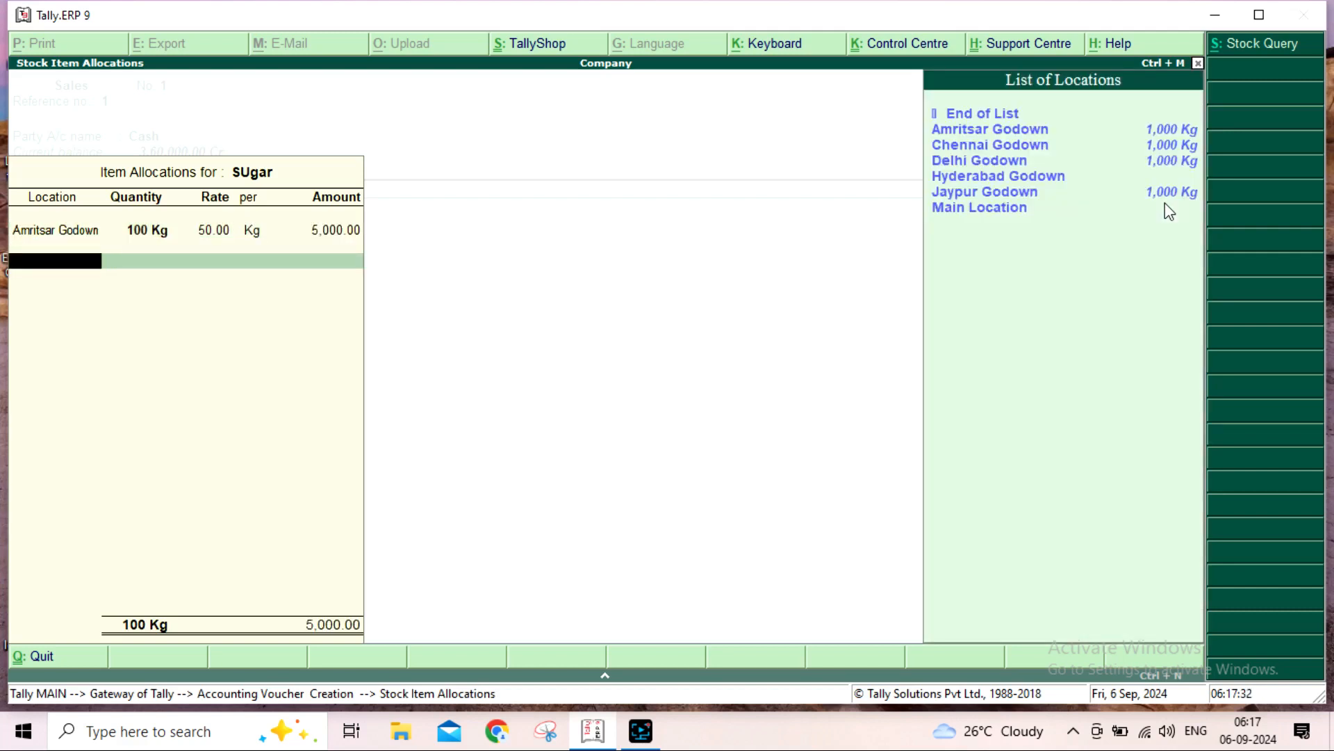
- Allocate another 200 Kg of SUgar from Delhi Godown at a rate of 50 per Kg
{"action": "key", "text": "Down"}
{"action": "key", "text": "Down"}
{"action": "key", "text": "Down"}
{"action": "key", "text": "Up"}
{"action": "key", "text": "Return"}
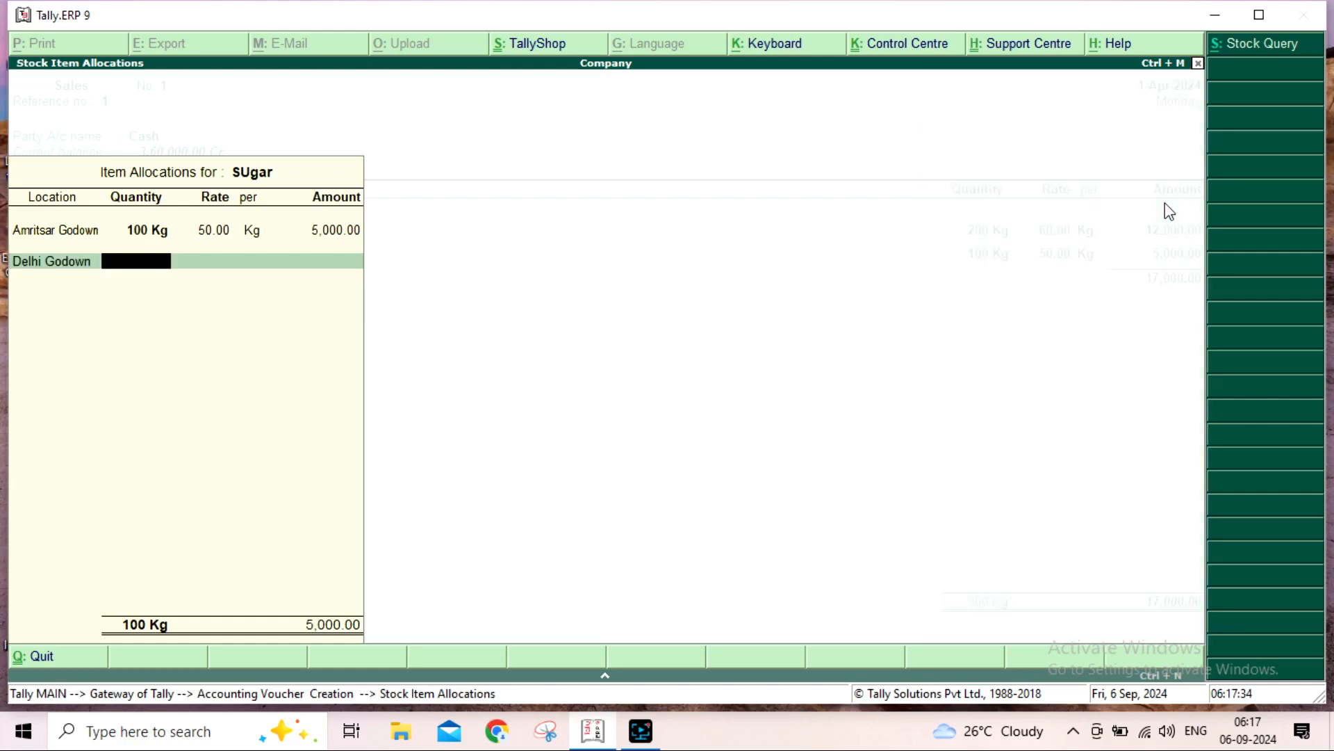
{"action": "type", "text": "200"}
{"action": "key", "text": "Return"}
{"action": "key", "text": "Return"}
{"action": "key", "text": "Return"}
{"action": "key", "text": "Return"}
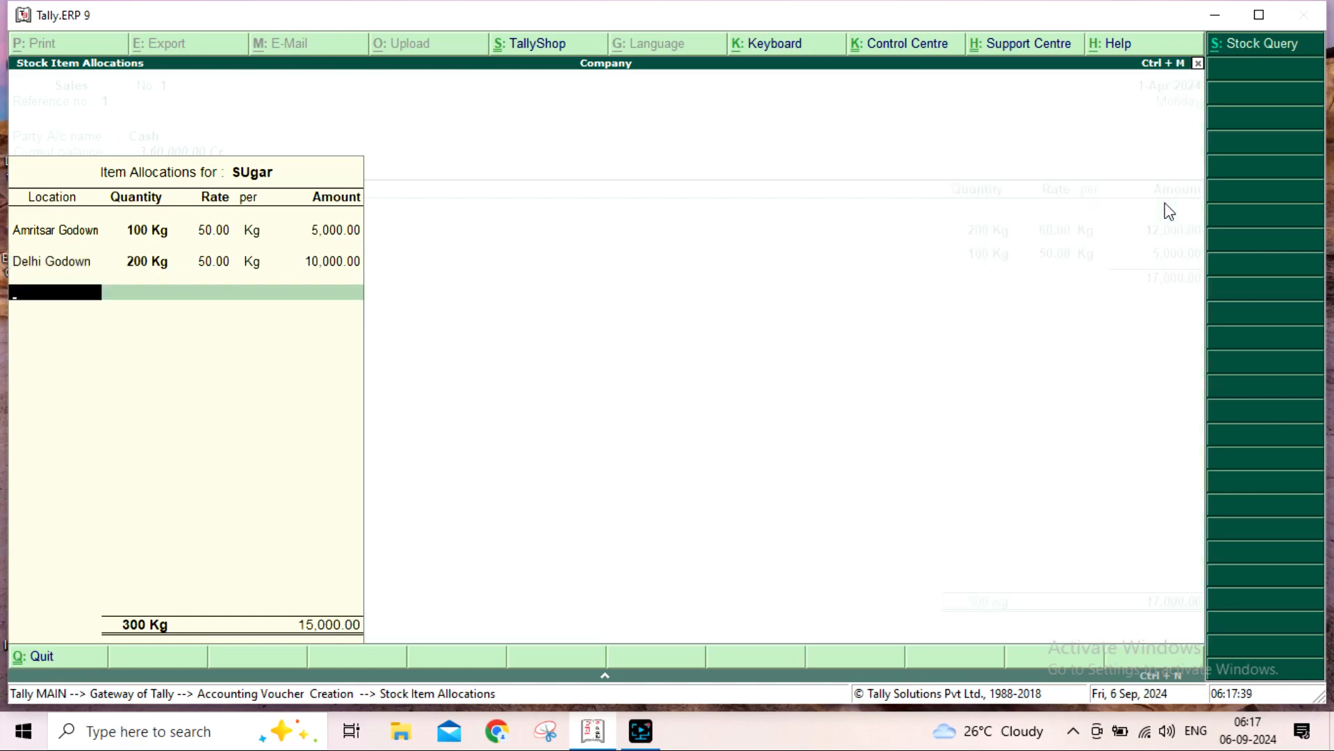
- Allocate a further 300 Kg of SUgar from Jaypur Godown at a rate of 50 per Kg
{"action": "key", "text": "Down"}
{"action": "key", "text": "Down"}
{"action": "key", "text": "Down"}
{"action": "key", "text": "Down"}
{"action": "key", "text": "Down"}
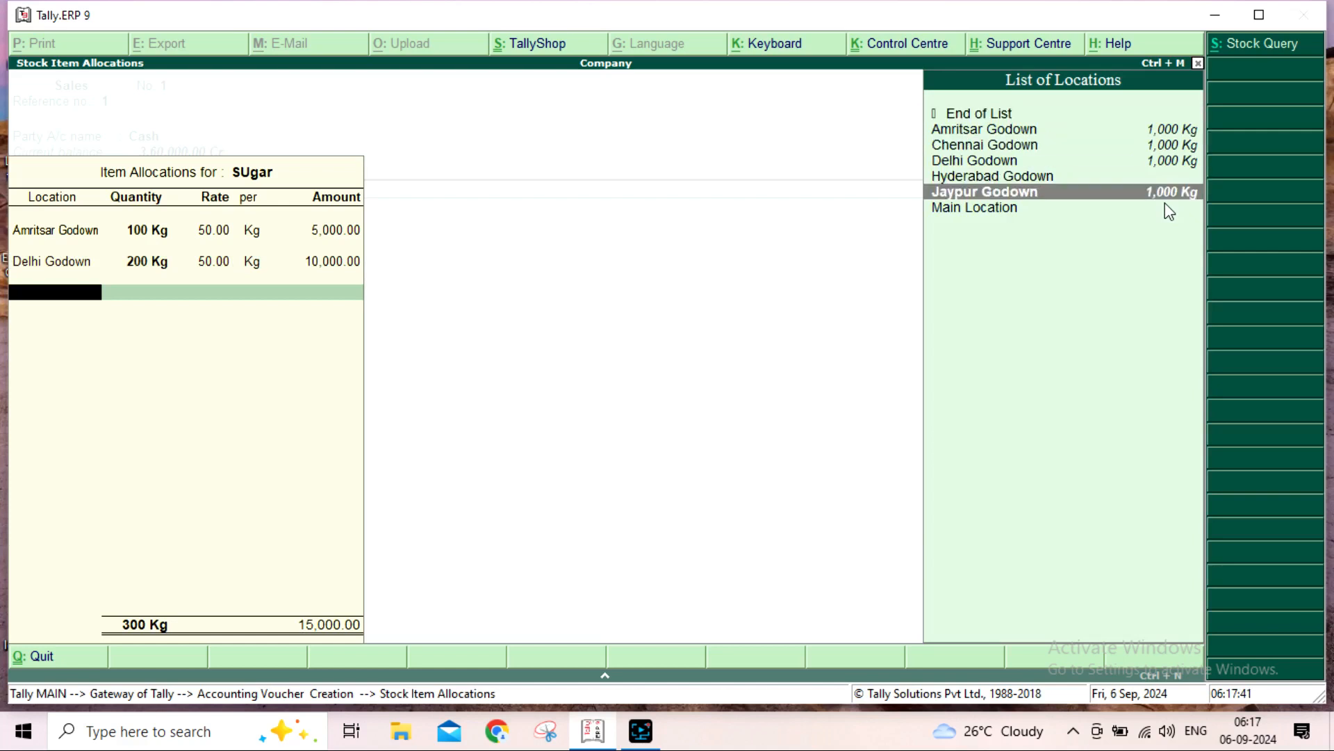
{"action": "key", "text": "Return"}
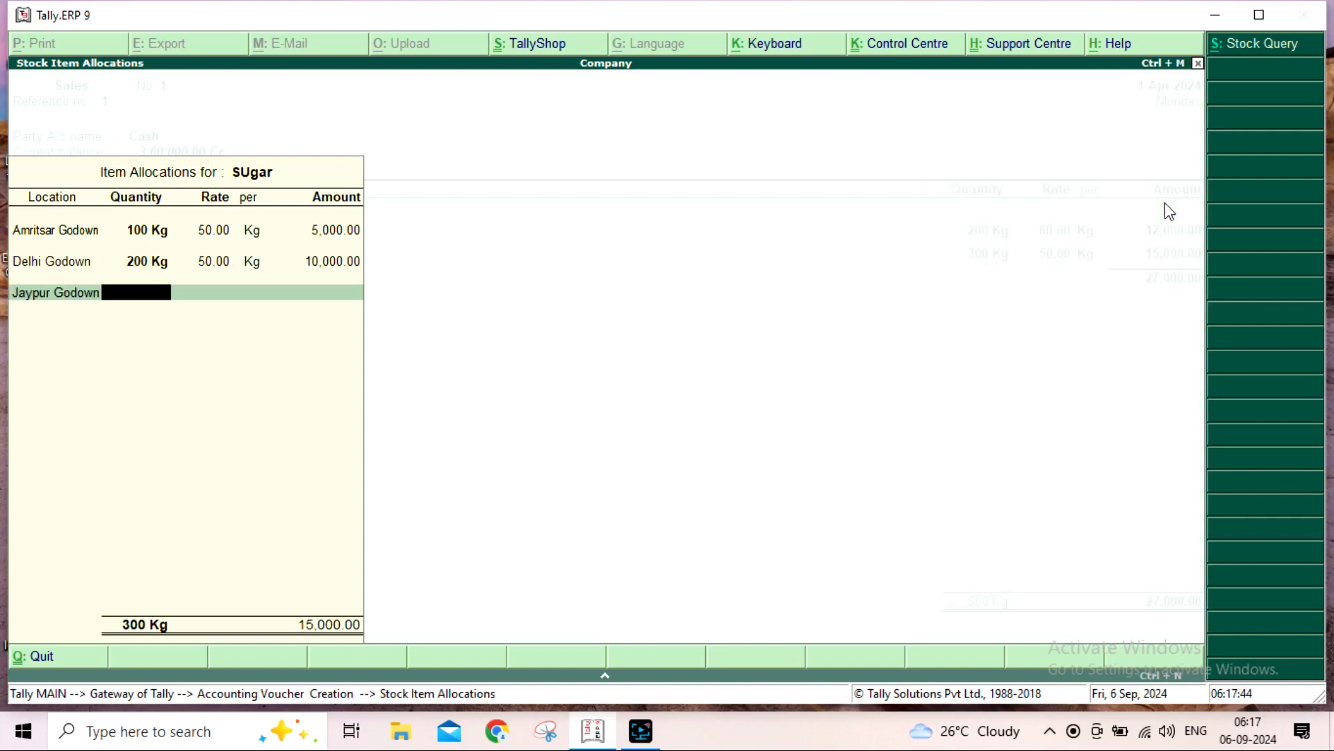
{"action": "type", "text": "300"}
{"action": "key", "text": "Return"}
{"action": "key", "text": "Return"}
{"action": "key", "text": "Return"}
{"action": "key", "text": "Return"}
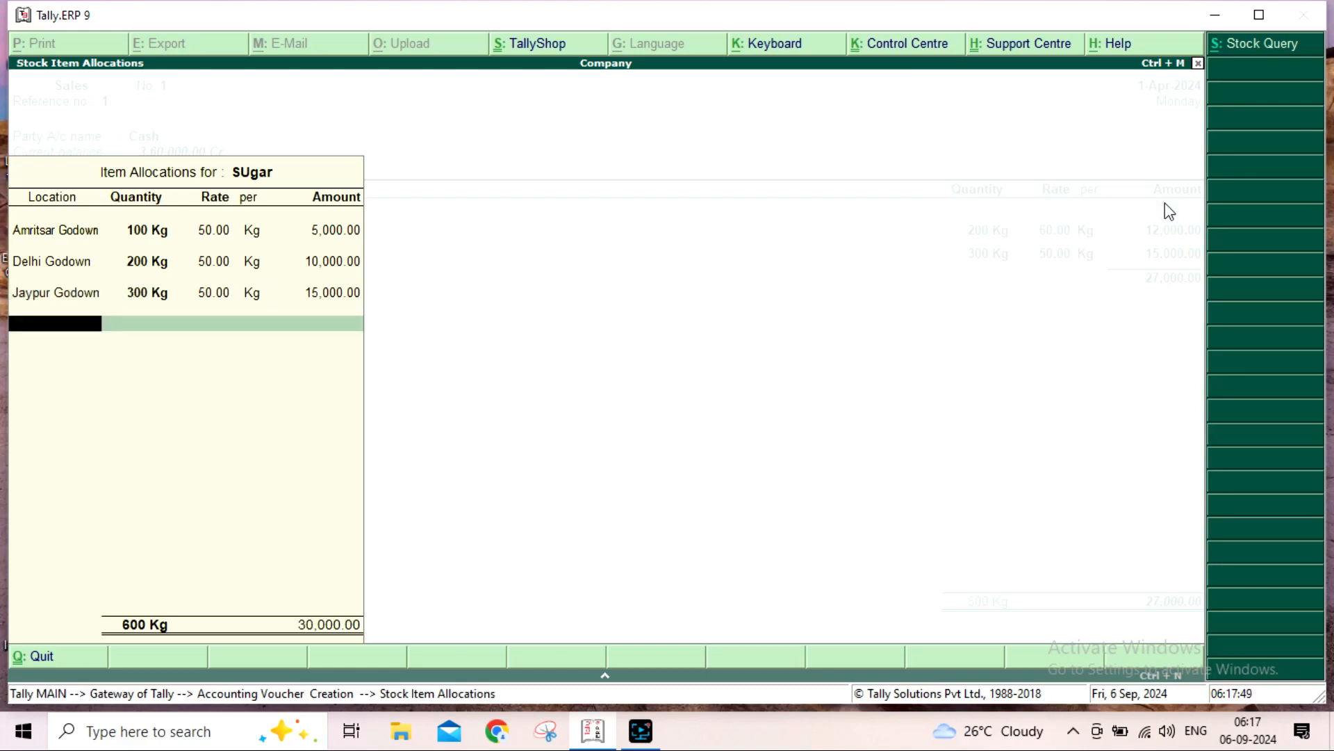
- Finish the SUgar allocations, save the sales voucher with its narration left blank, and quit voucher entry
{"action": "key", "text": "Return"}
{"action": "key", "text": "Return"}
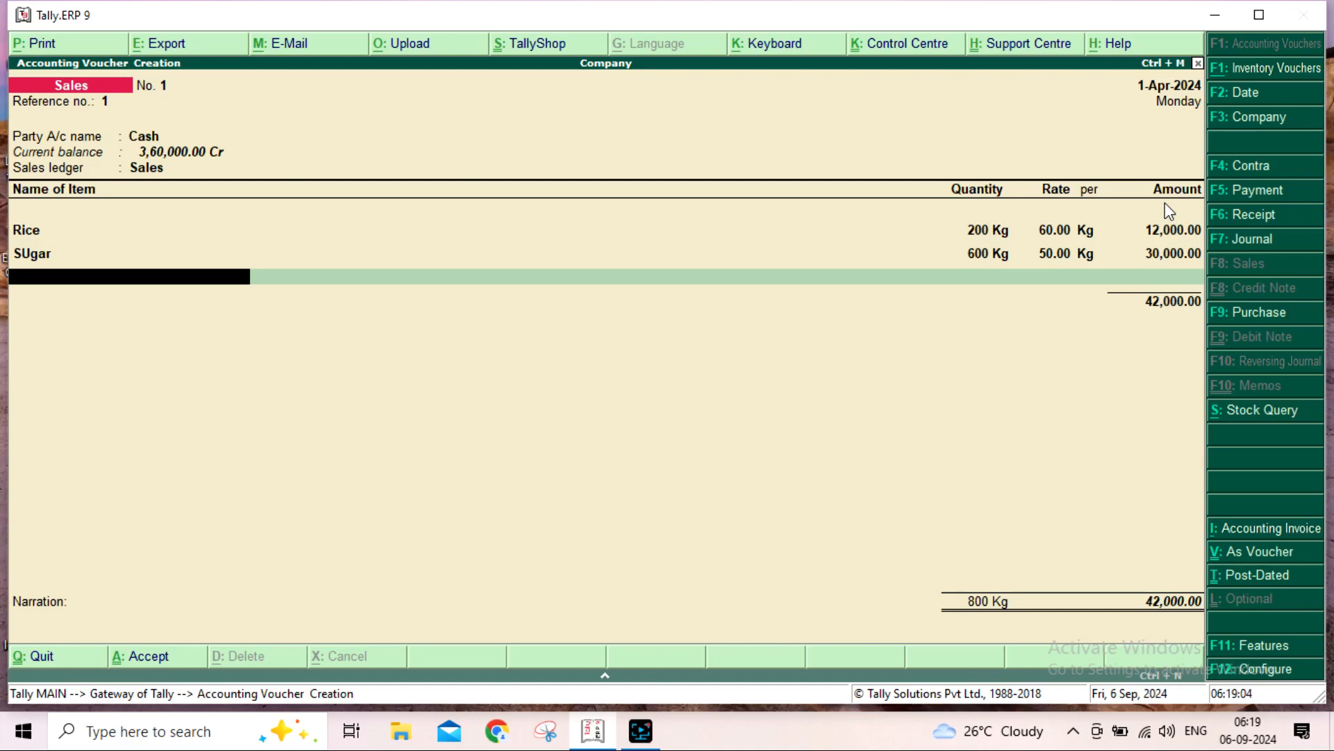
{"action": "key", "text": "Return"}
{"action": "key", "text": "Return"}
{"action": "key", "text": "Return"}
{"action": "key", "text": "Return"}
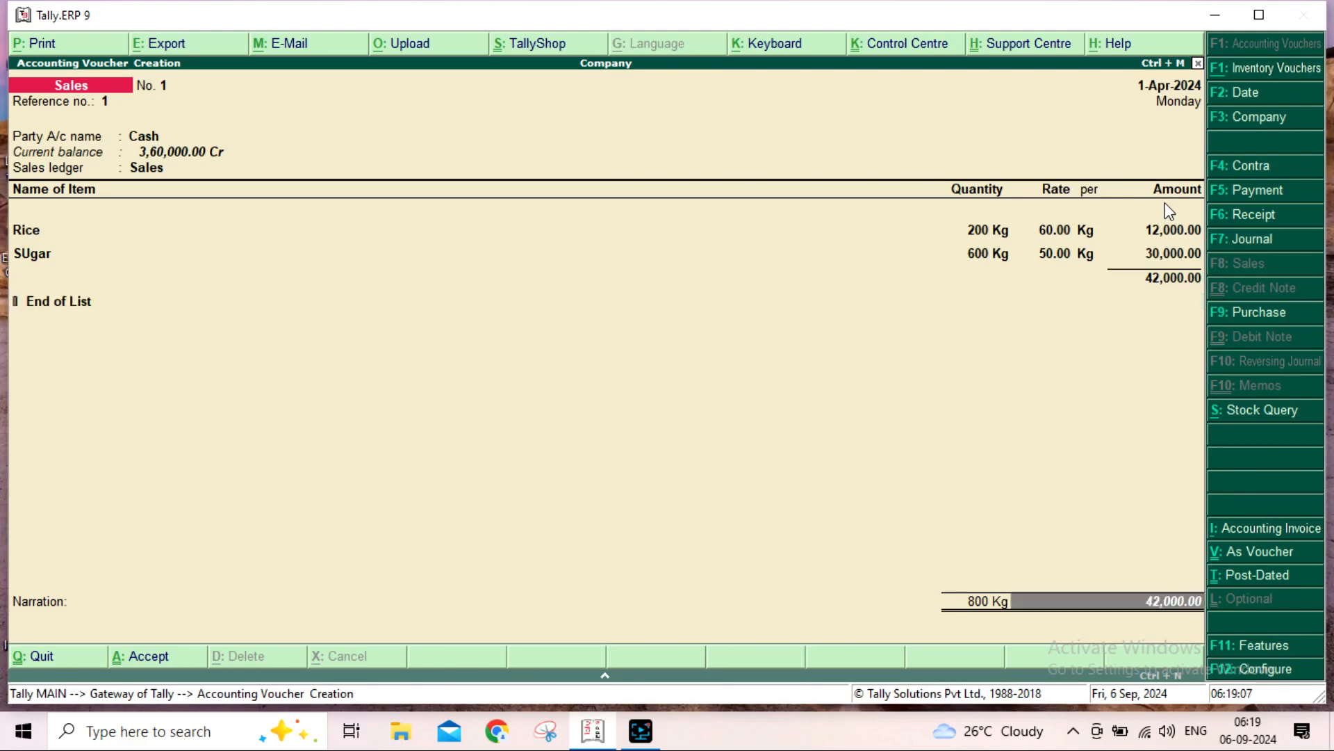
{"action": "key", "text": "Return"}
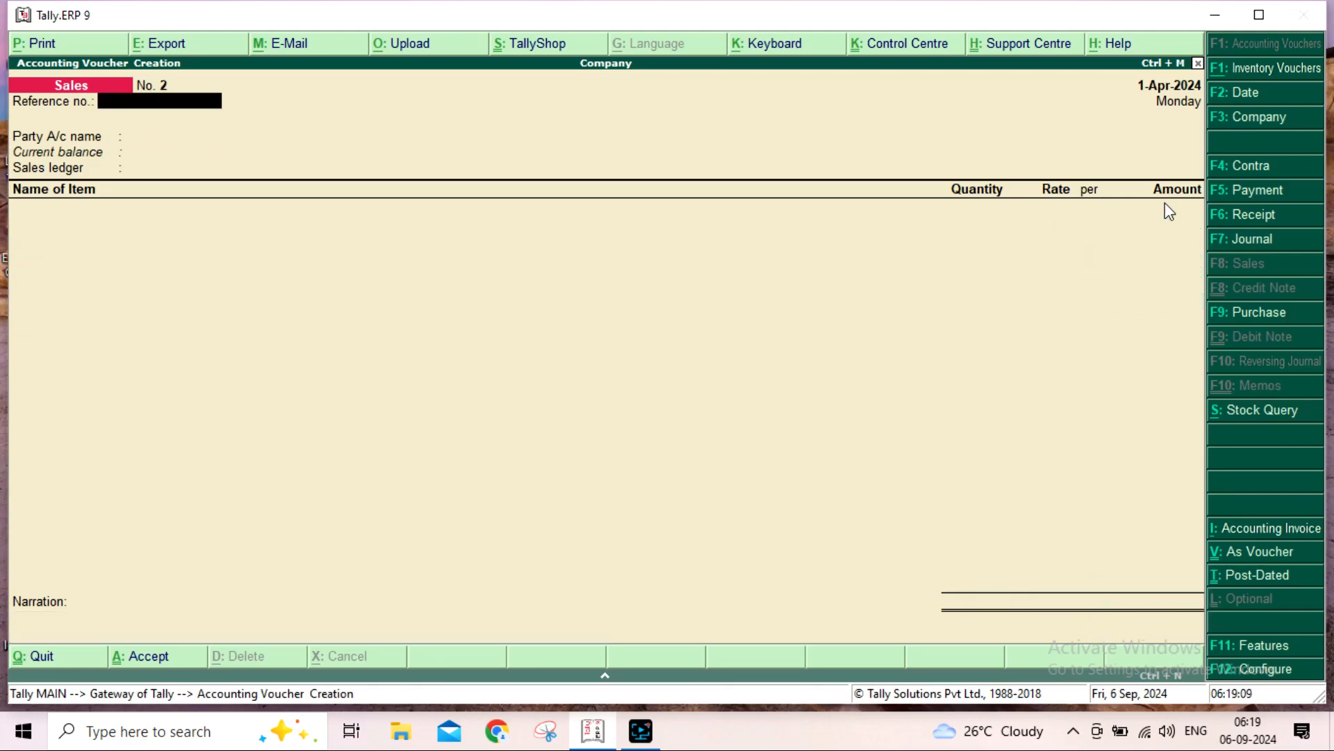
{"action": "key", "text": "Escape"}
{"action": "key", "text": "Return"}
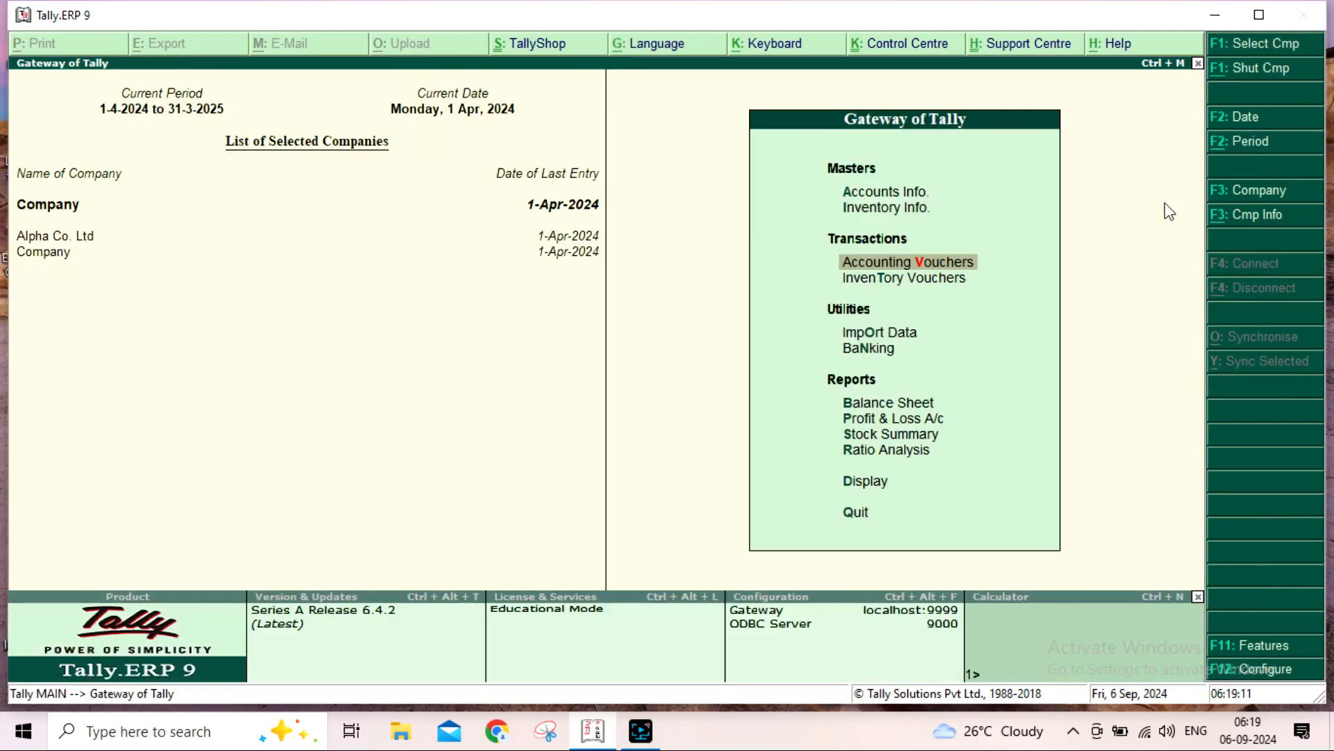
- Open the Stock Summary in detailed form to examine the closing stock of Rice and SUgar in each godown
{"action": "key", "text": "Down"}
{"action": "key", "text": "Down"}
{"action": "key", "text": "Down"}
{"action": "key", "text": "Down"}
{"action": "key", "text": "Down"}
{"action": "key", "text": "Down"}
{"action": "key", "text": "Return"}
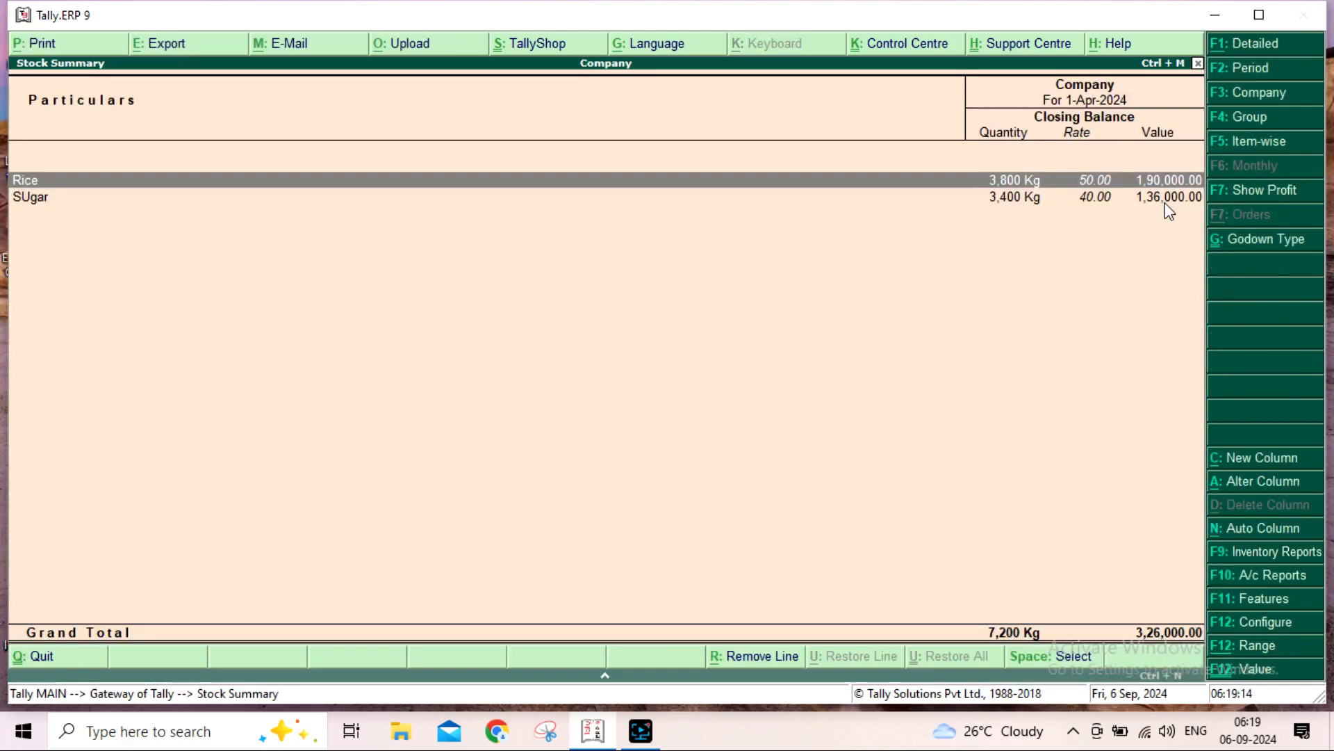
{"action": "left_click", "coordinate": [1251, 45]}
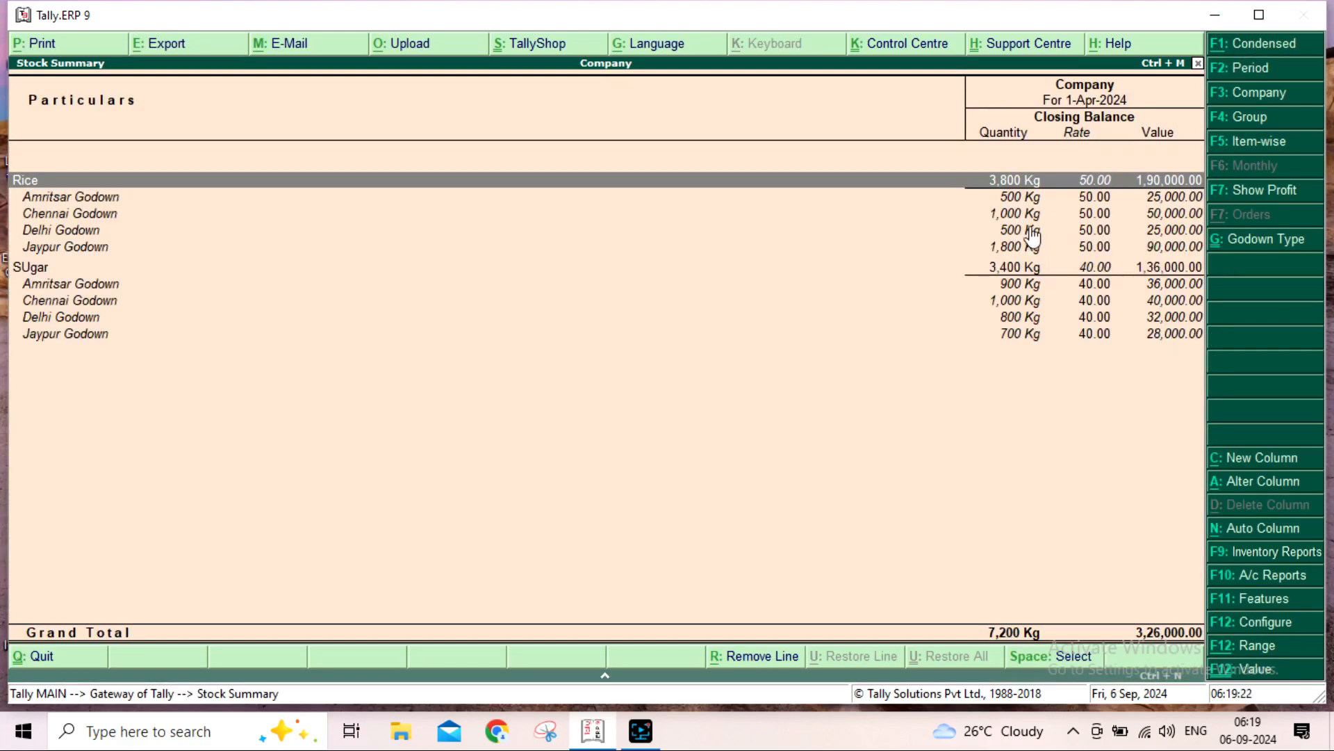